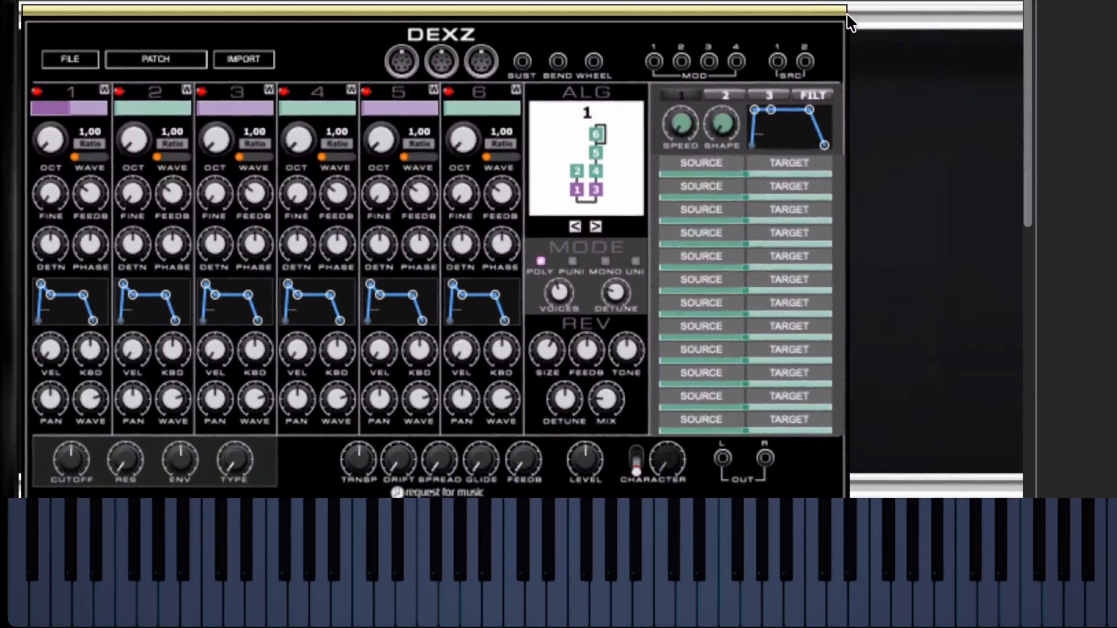
- Place the DEXZ module in the rack and patch cables to its three large poly input jacks
{"action": "left_click_drag", "start_coordinate": [847, 15], "coordinate": [847, 14]}
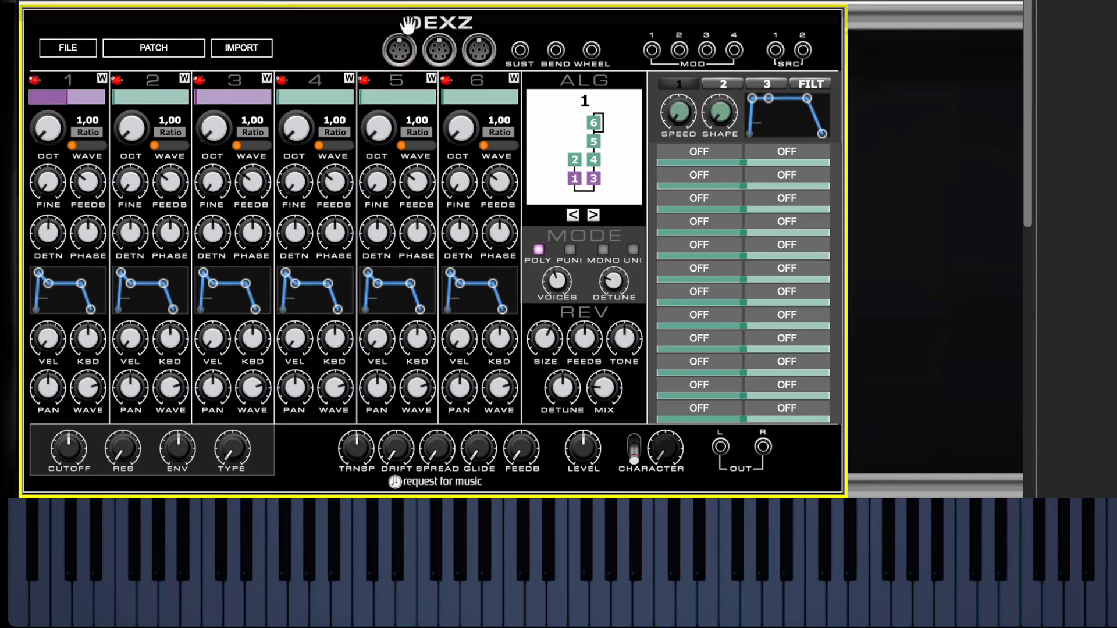
{"action": "left_click_drag", "start_coordinate": [399, 50], "coordinate": [411, 0]}
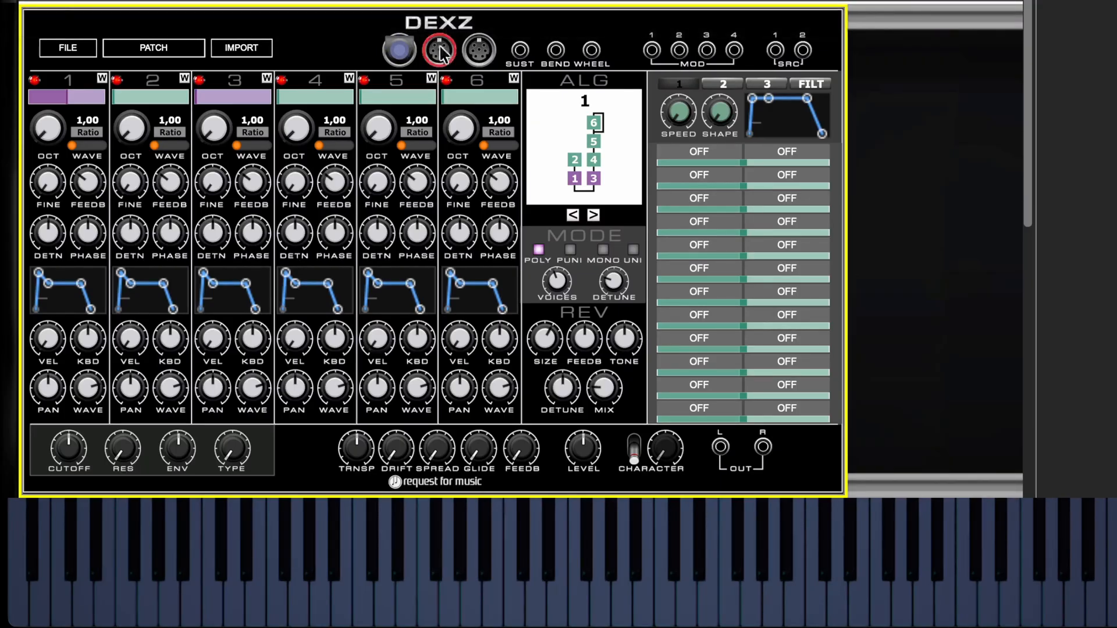
{"action": "left_click_drag", "start_coordinate": [438, 49], "coordinate": [459, 0]}
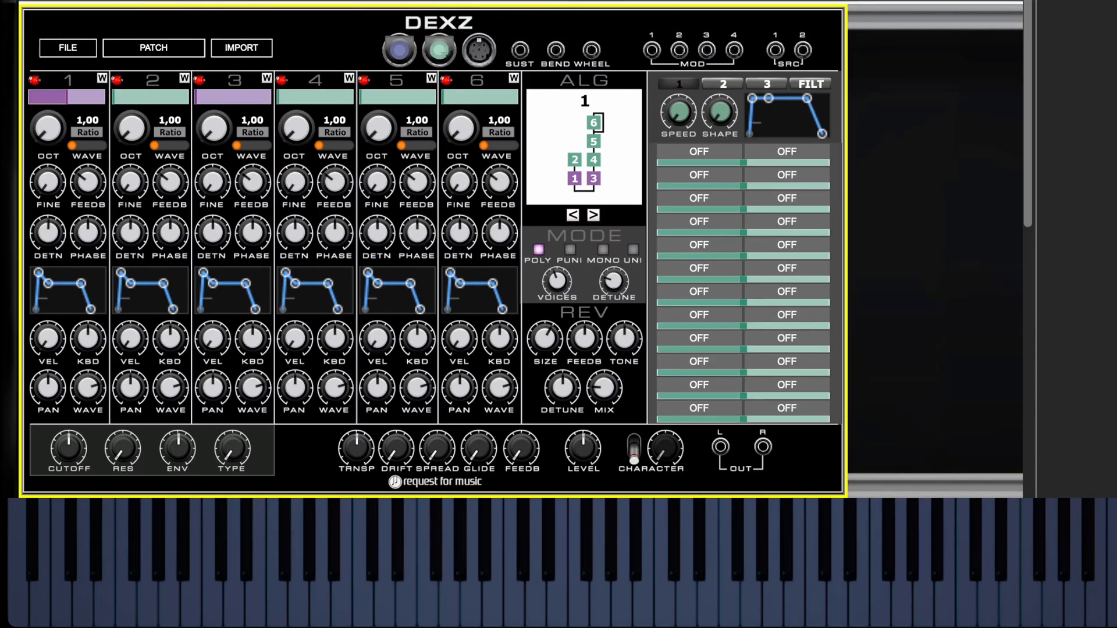
{"action": "left_click_drag", "start_coordinate": [478, 52], "coordinate": [444, 0]}
- Patch the DEXZ module's L and R audio outputs
{"action": "scroll", "coordinate": [711, 486], "scroll_direction": "right", "scroll_amount": 3}
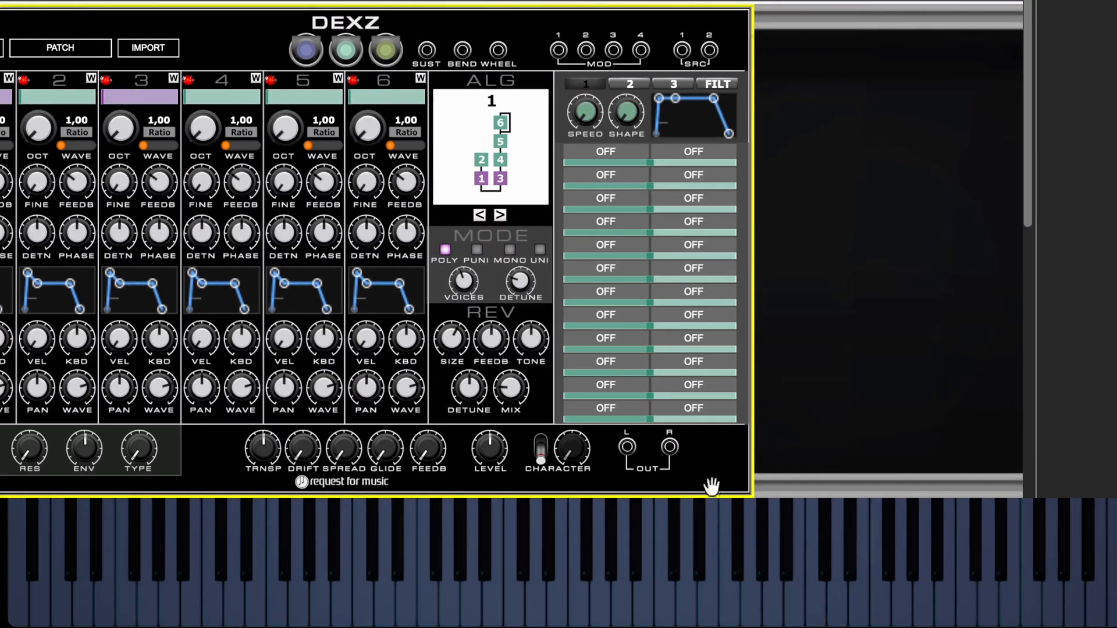
{"action": "left_click_drag", "start_coordinate": [628, 445], "coordinate": [670, 446]}
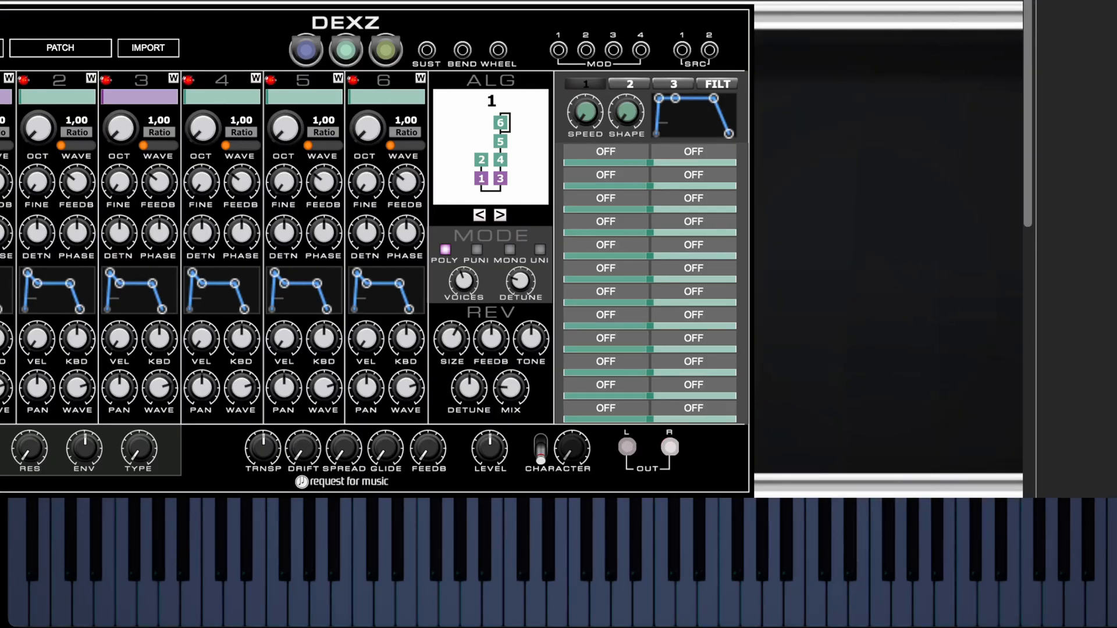
{"action": "scroll", "coordinate": [511, 250], "scroll_direction": "left", "scroll_amount": 3}
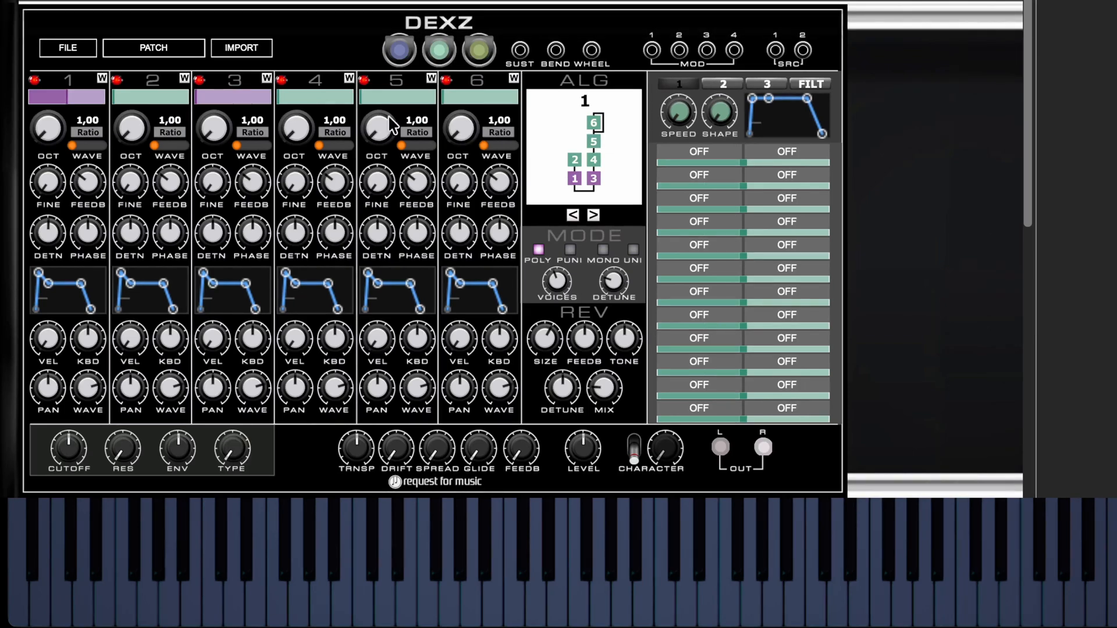
- Reset the DEXZ module's controls
{"action": "mouse_move", "coordinate": [387, 134]}
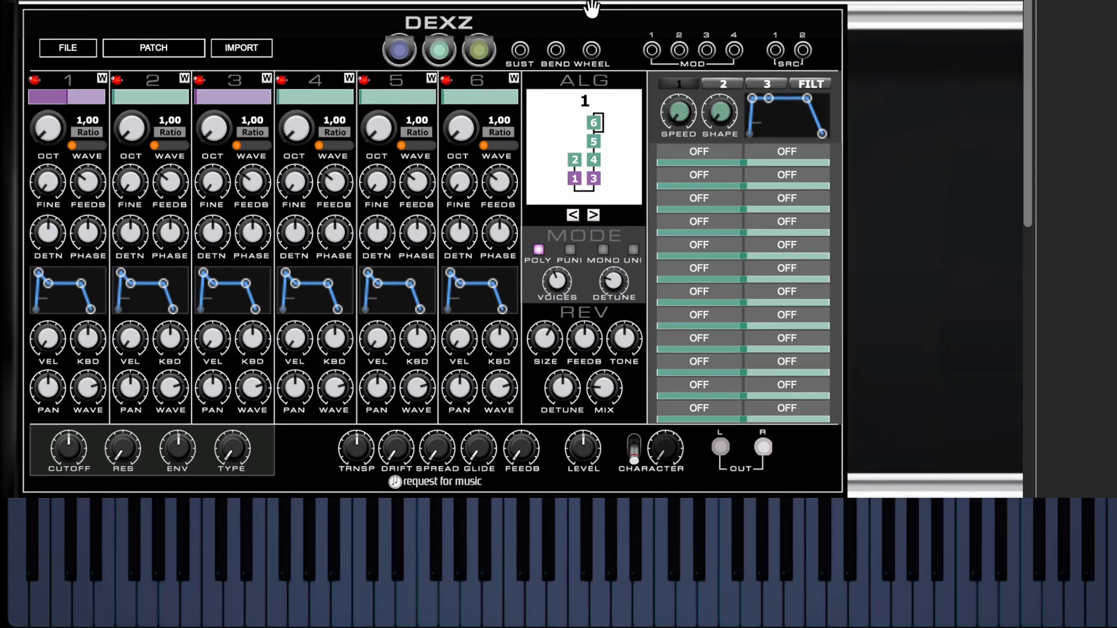
{"action": "left_click", "coordinate": [608, 18]}
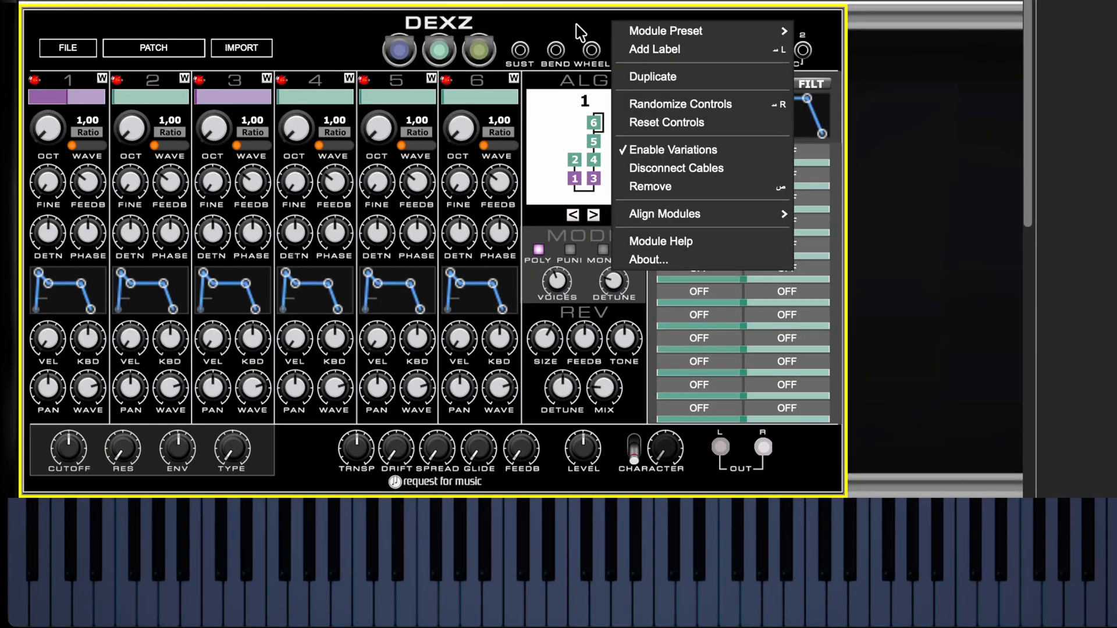
{"action": "left_click", "coordinate": [638, 120]}
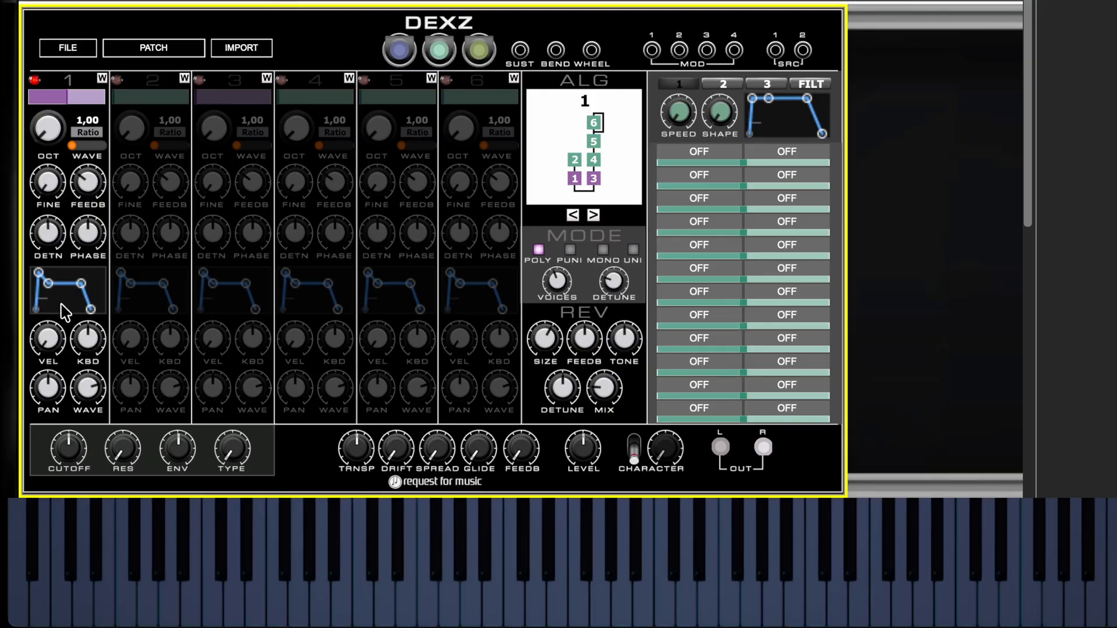
- Reshape operator 1's envelope with point 2 at about 1.15 s and point 3 at about 7.46 s, both at 5 V
{"action": "left_click", "coordinate": [37, 309]}
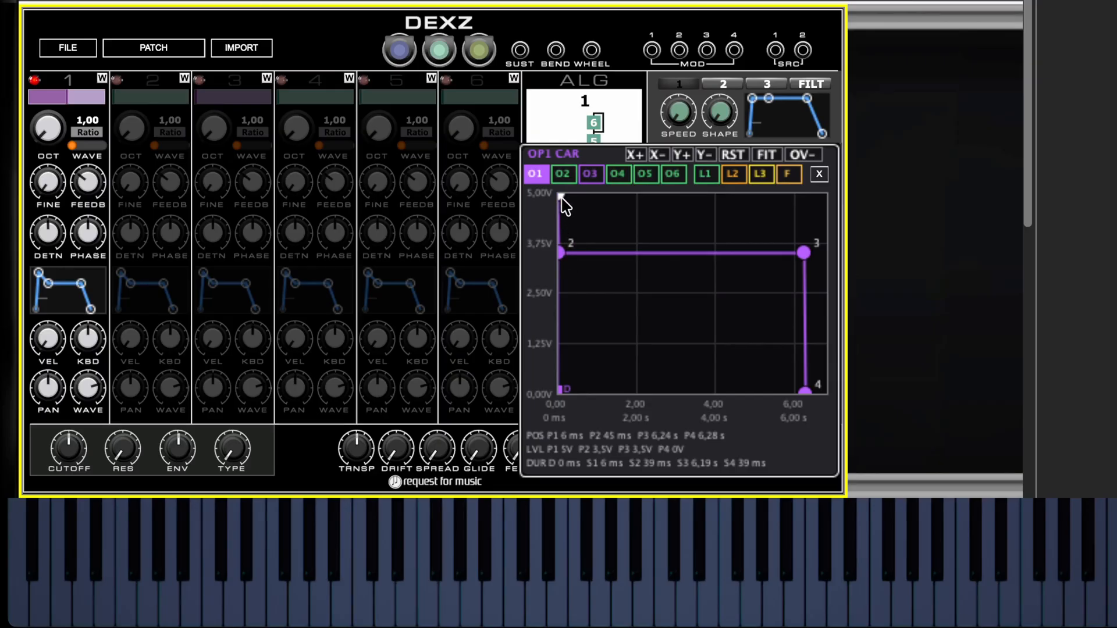
{"action": "left_click_drag", "start_coordinate": [560, 253], "coordinate": [604, 196]}
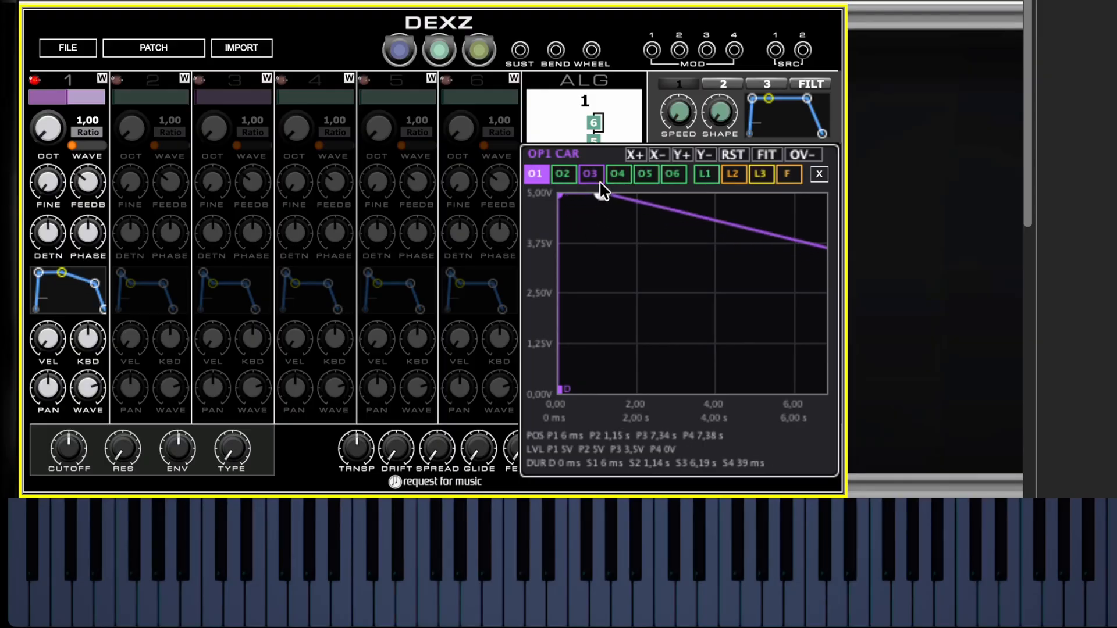
{"action": "left_click_drag", "start_coordinate": [740, 304], "coordinate": [646, 309]}
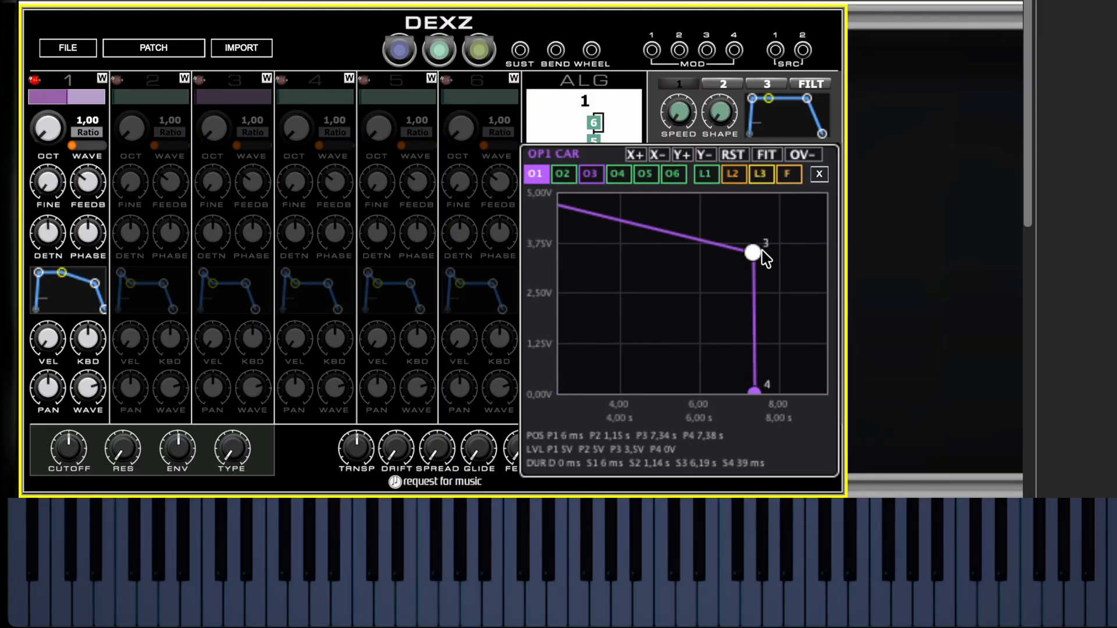
{"action": "left_click_drag", "start_coordinate": [721, 281], "coordinate": [663, 327]}
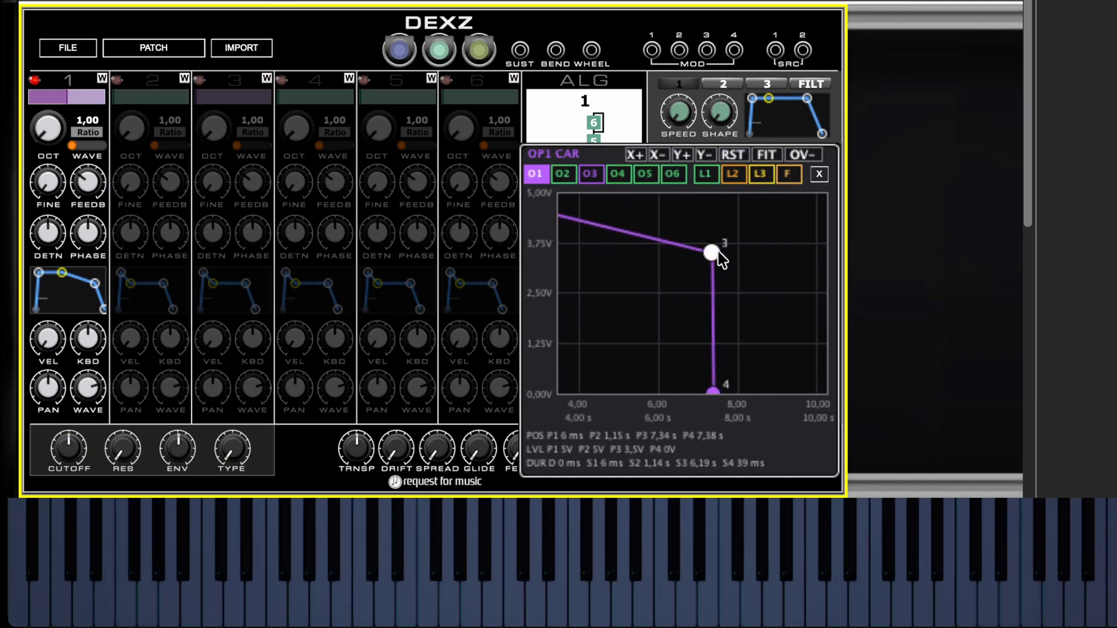
{"action": "left_click_drag", "start_coordinate": [718, 254], "coordinate": [715, 189]}
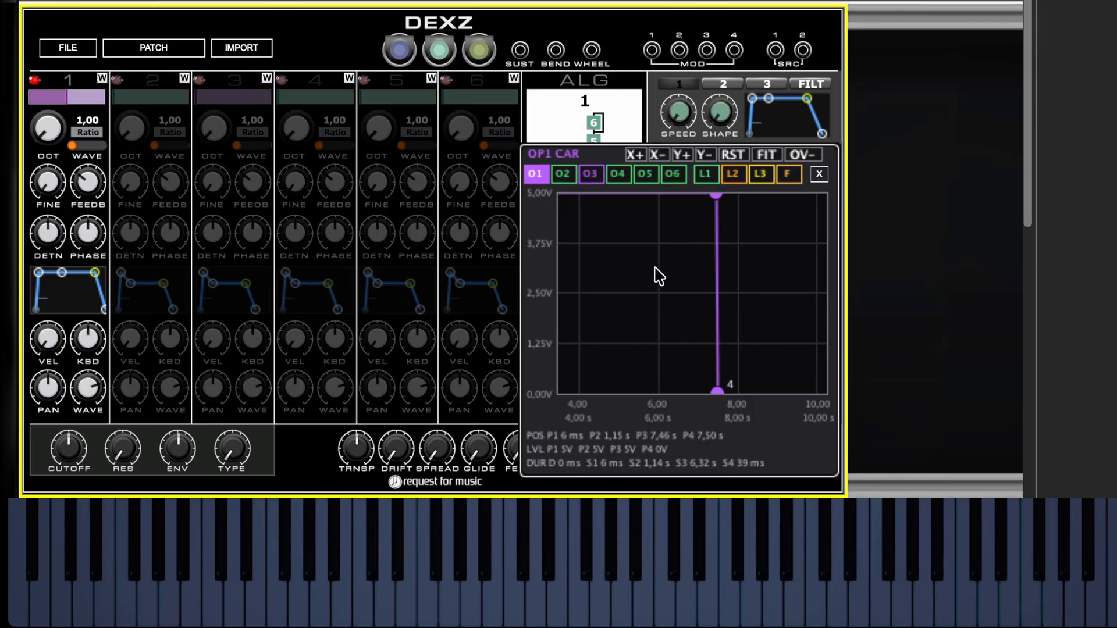
{"action": "left_click_drag", "start_coordinate": [656, 274], "coordinate": [795, 284]}
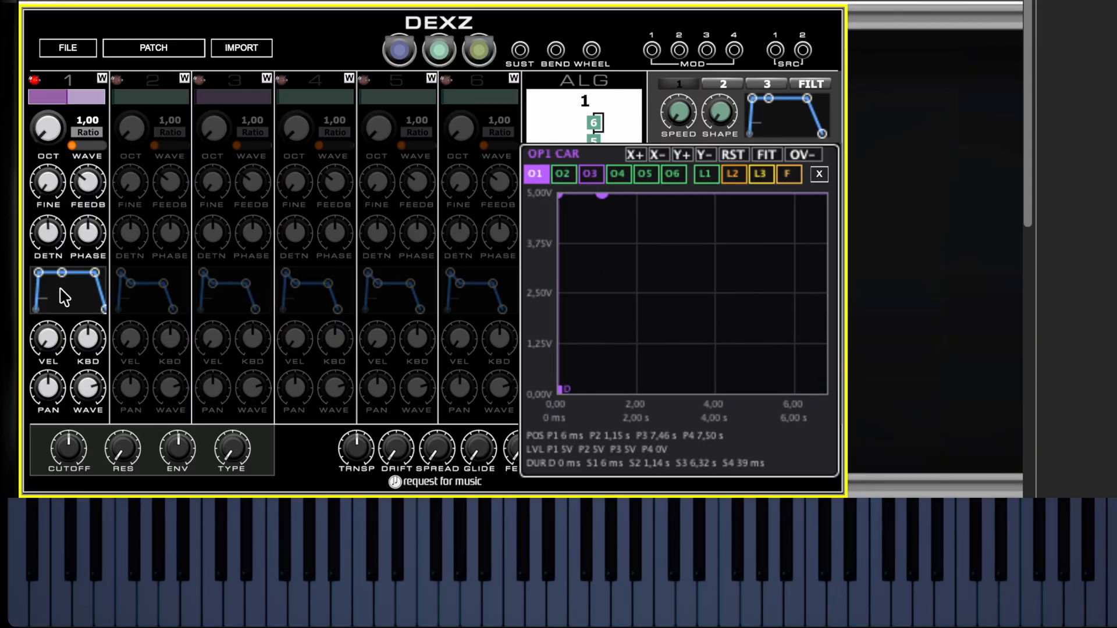
- Raise operator 1's level to about 0.95 and close the envelope editor
{"action": "left_click", "coordinate": [91, 98]}
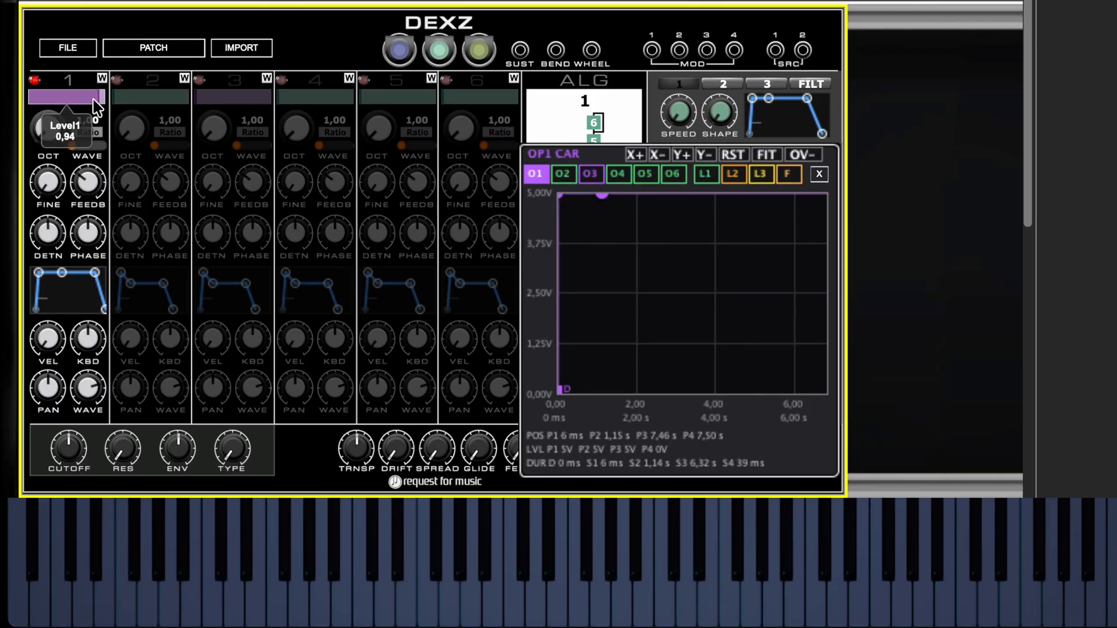
{"action": "left_click_drag", "start_coordinate": [94, 100], "coordinate": [95, 100]}
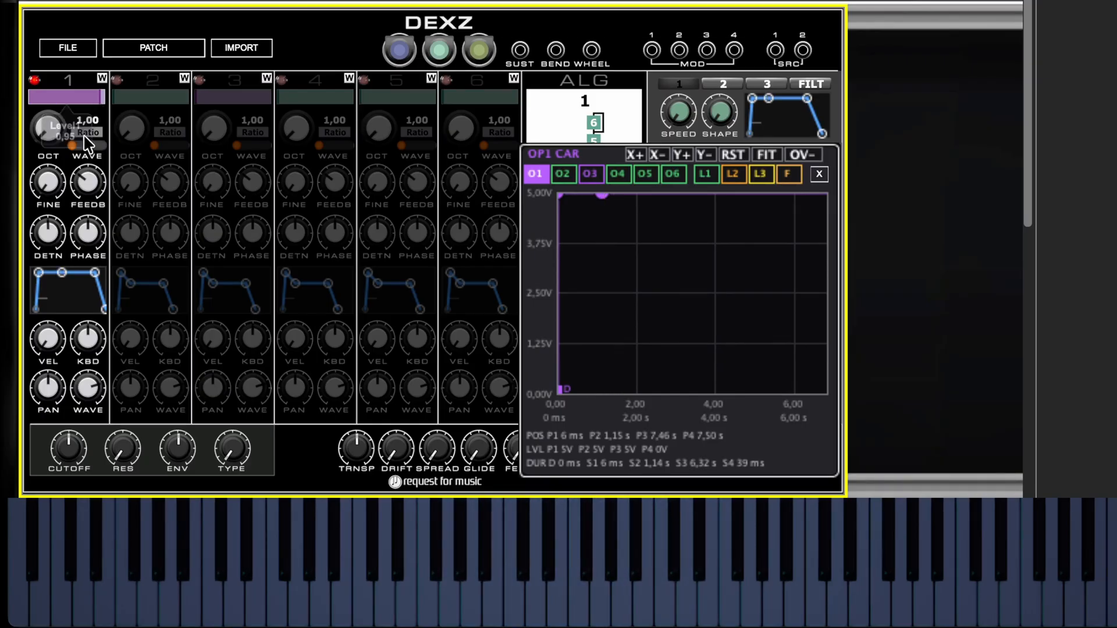
{"action": "left_click", "coordinate": [818, 174]}
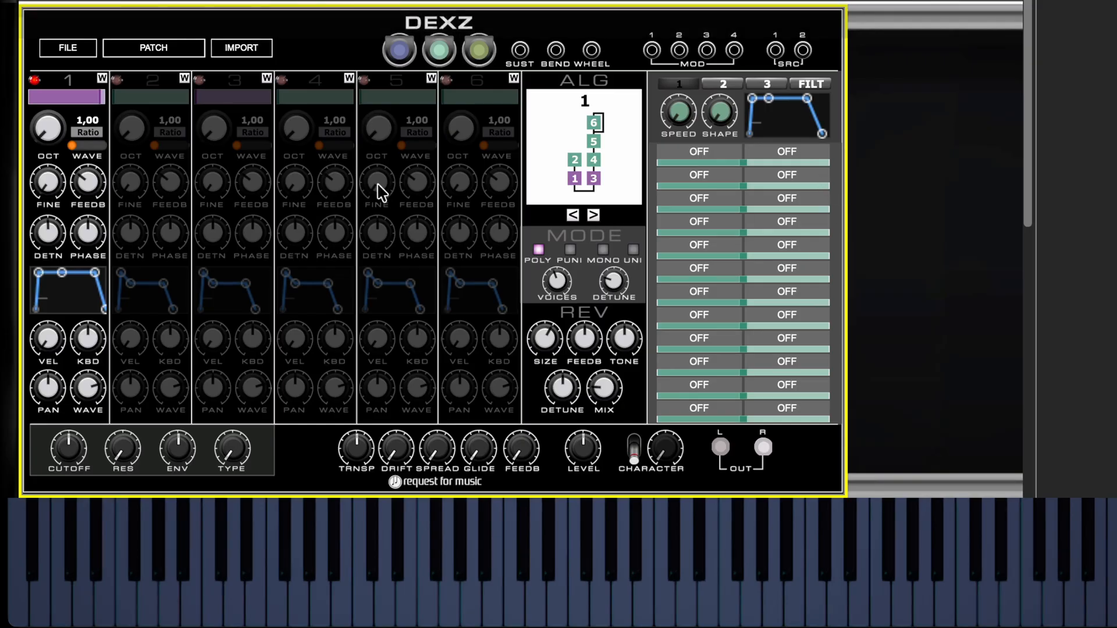
- Browse operator 1's wave categories and load the drawn wave SquareSine01
{"action": "left_click", "coordinate": [101, 78]}
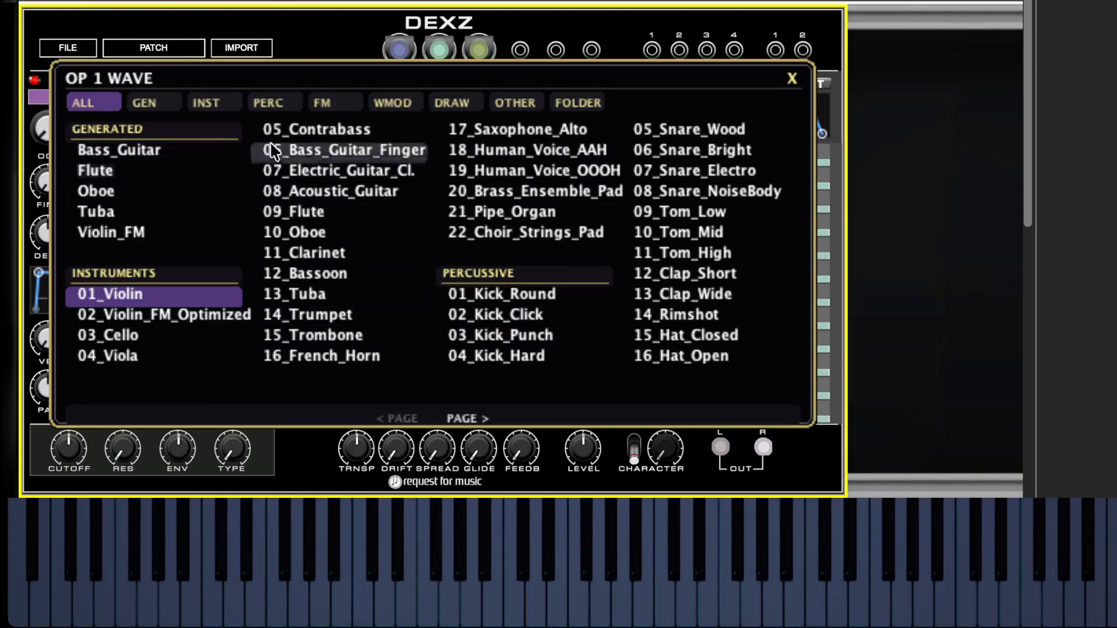
{"action": "left_click", "coordinate": [452, 106]}
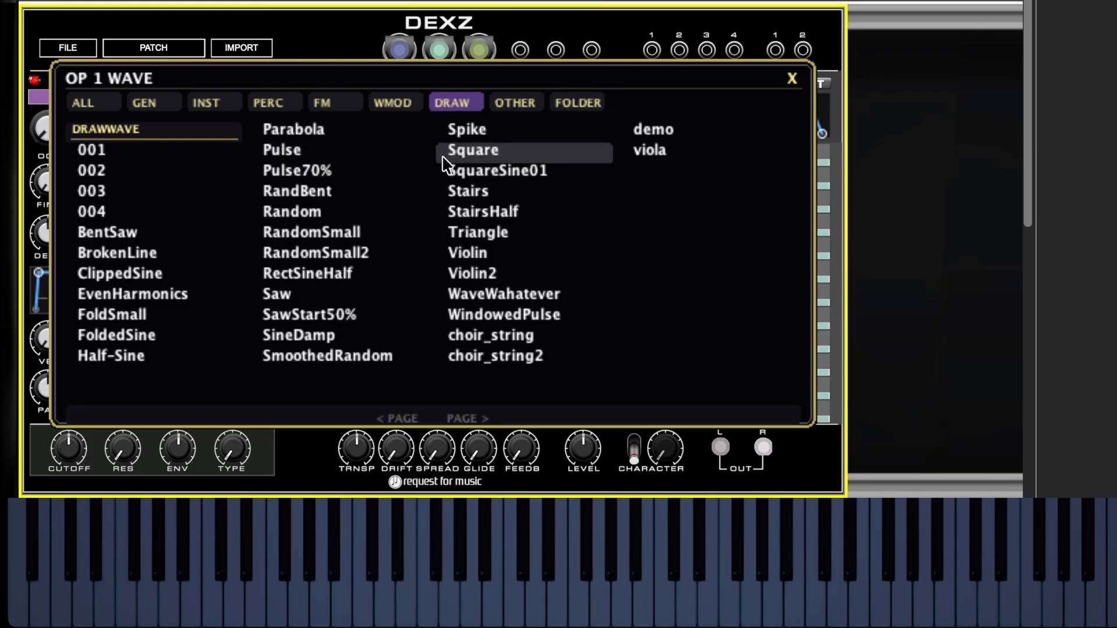
{"action": "left_click", "coordinate": [524, 110]}
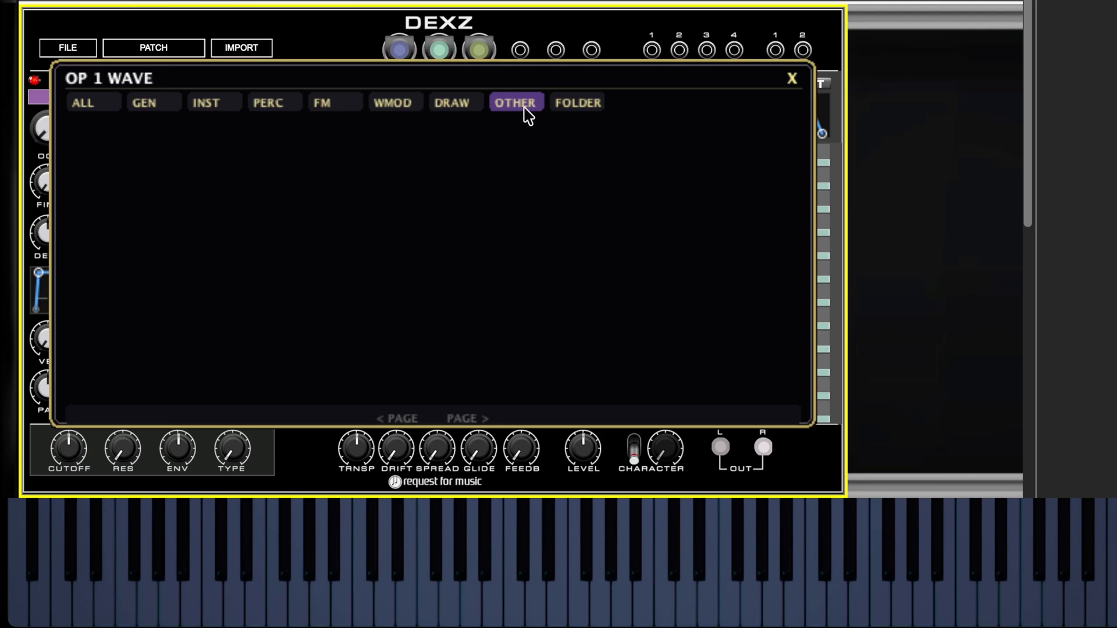
{"action": "left_click", "coordinate": [574, 112]}
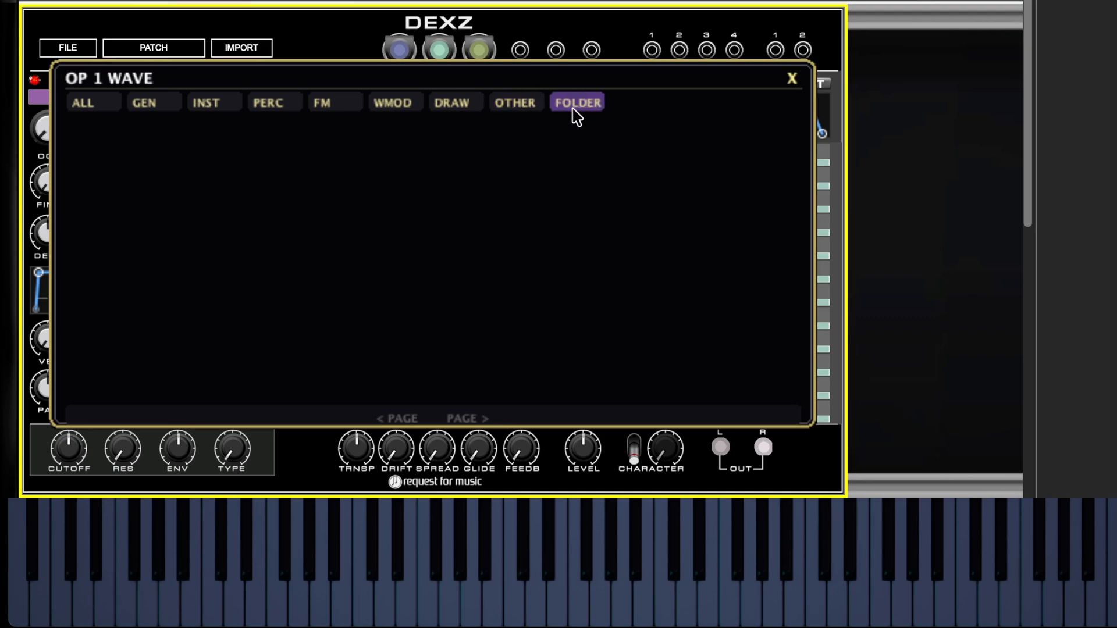
{"action": "left_click", "coordinate": [524, 109]}
{"action": "left_click", "coordinate": [453, 113]}
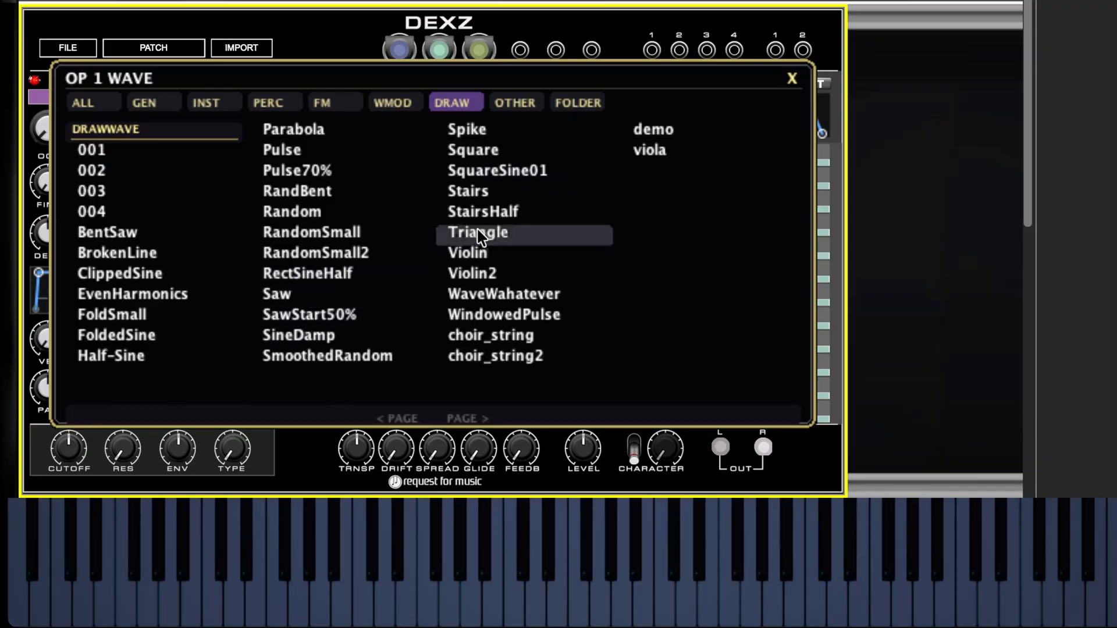
{"action": "left_click", "coordinate": [490, 173]}
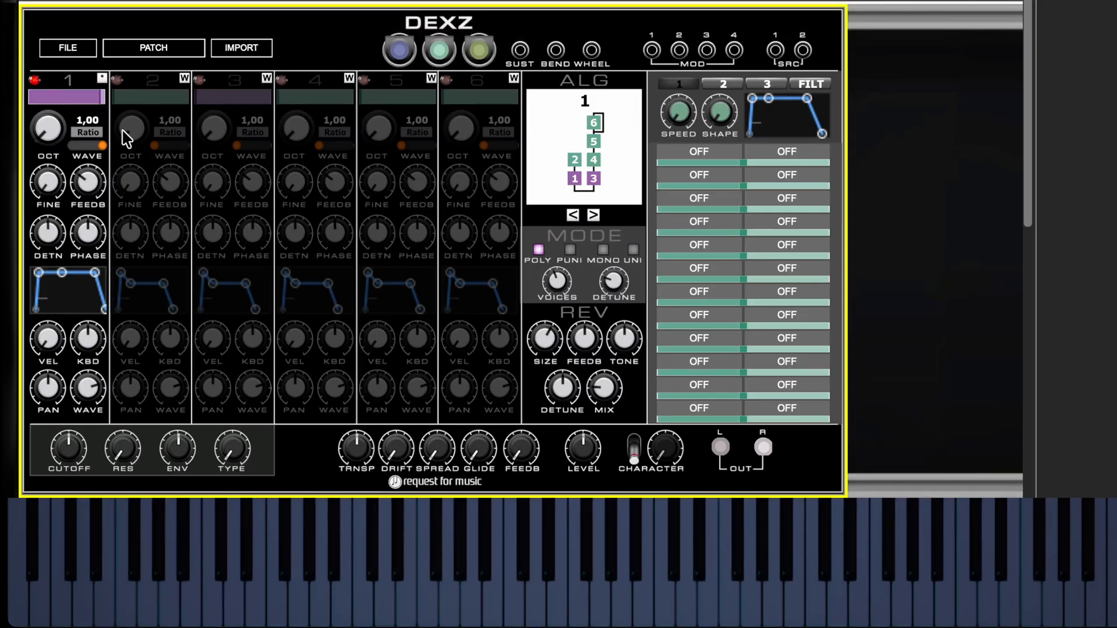
- Switch the operator algorithm to 32
{"action": "mouse_move", "coordinate": [125, 139]}
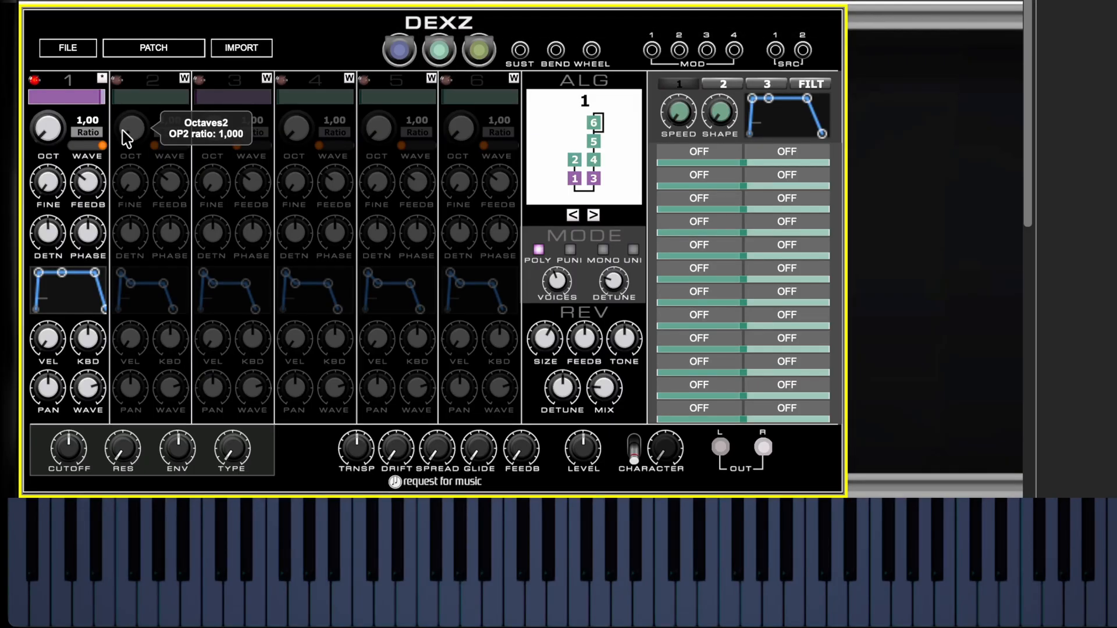
{"action": "left_click", "coordinate": [554, 125]}
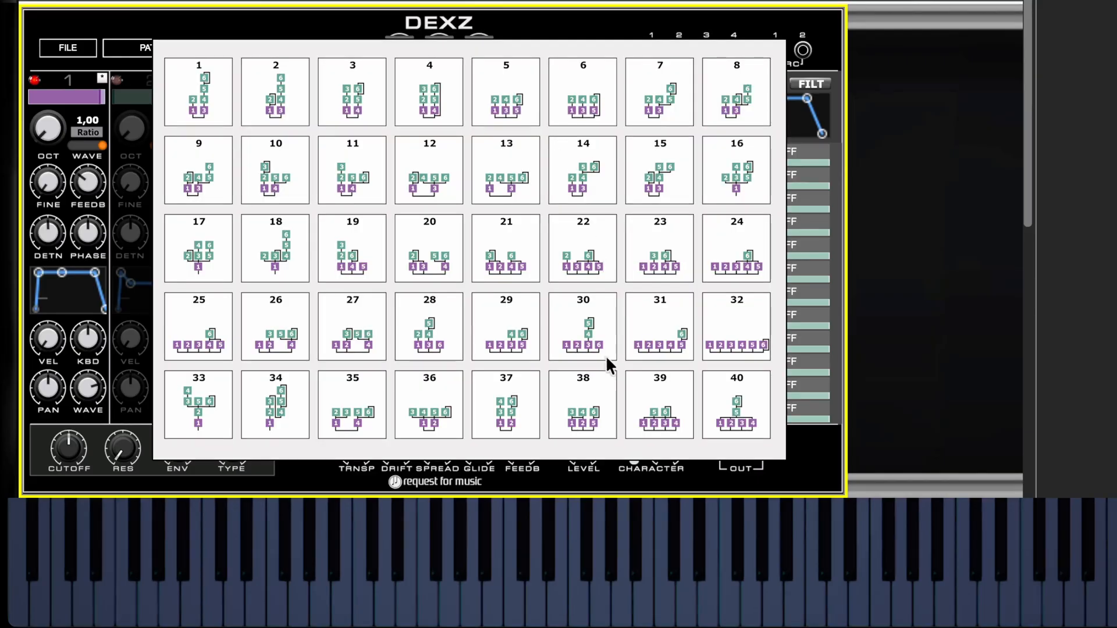
{"action": "left_click", "coordinate": [735, 337]}
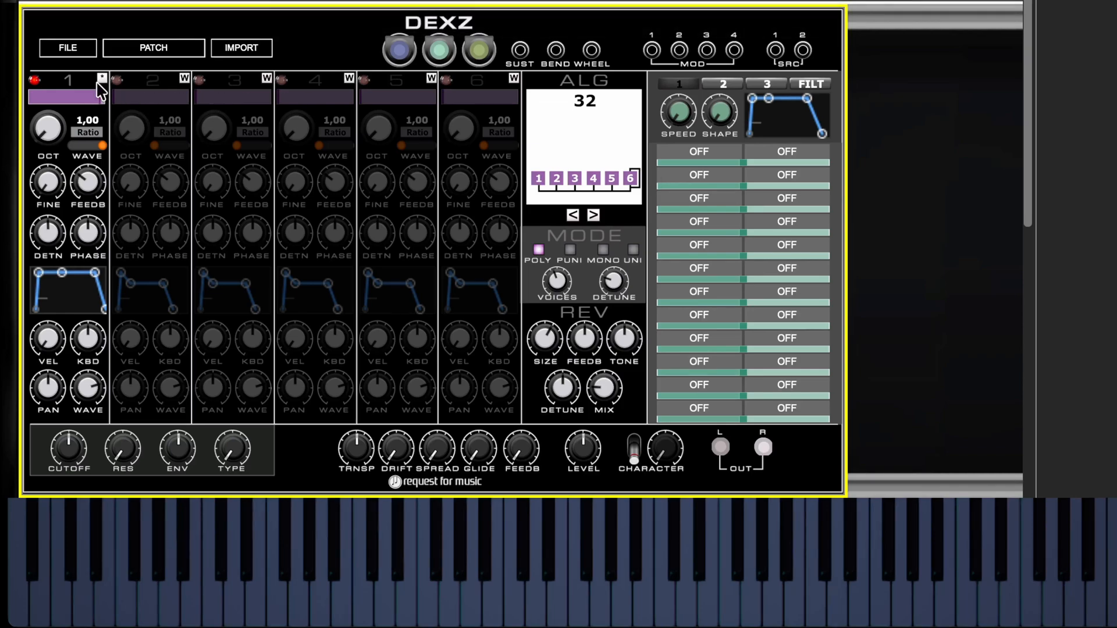
{"action": "mouse_move", "coordinate": [86, 93]}
{"action": "mouse_move", "coordinate": [215, 227]}
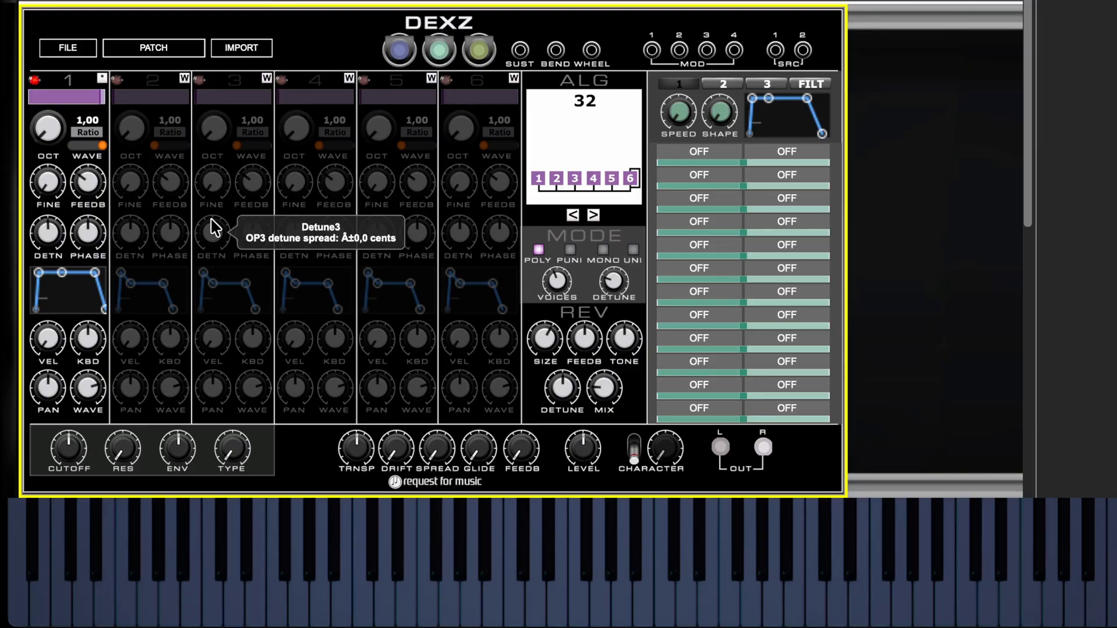
- Compare algorithms 5 and 12 and settle on algorithm 5
{"action": "left_click", "coordinate": [561, 147]}
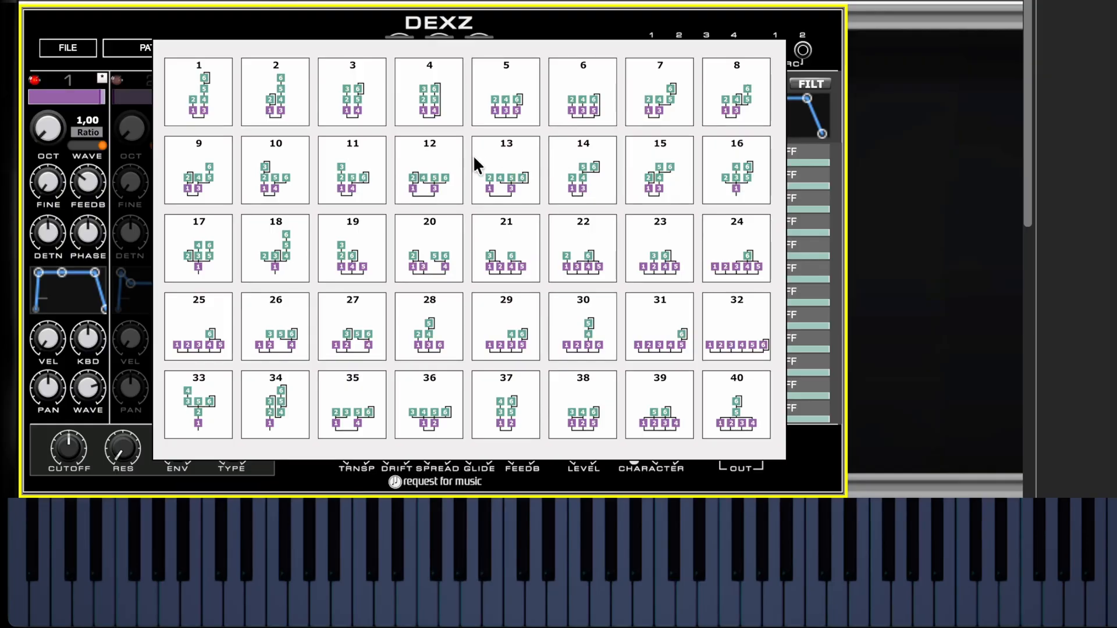
{"action": "left_click", "coordinate": [508, 86]}
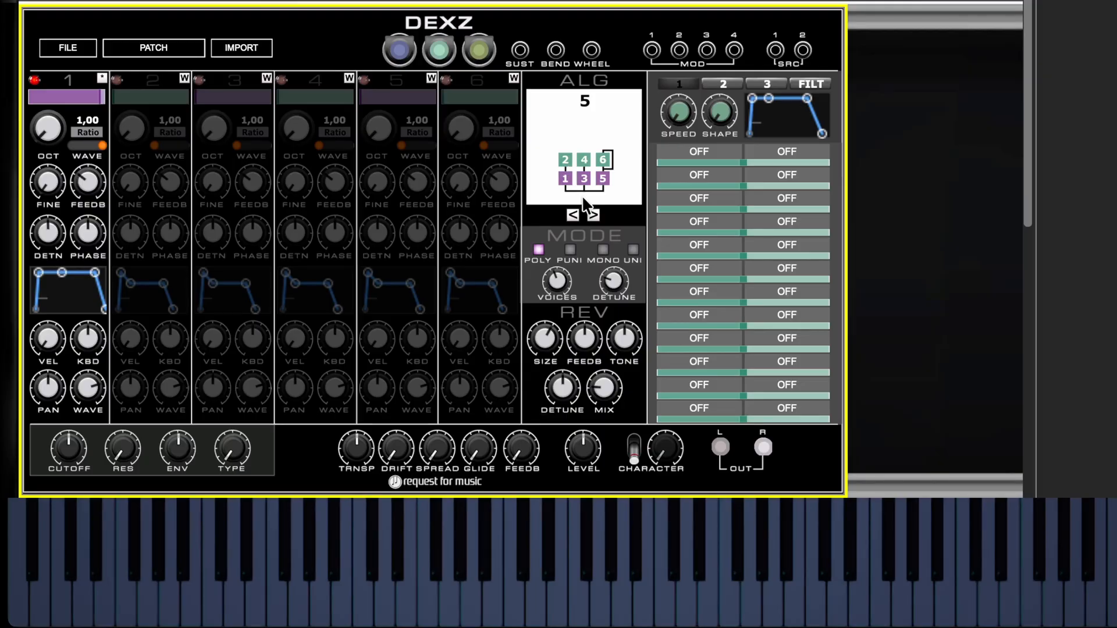
{"action": "left_click", "coordinate": [605, 156]}
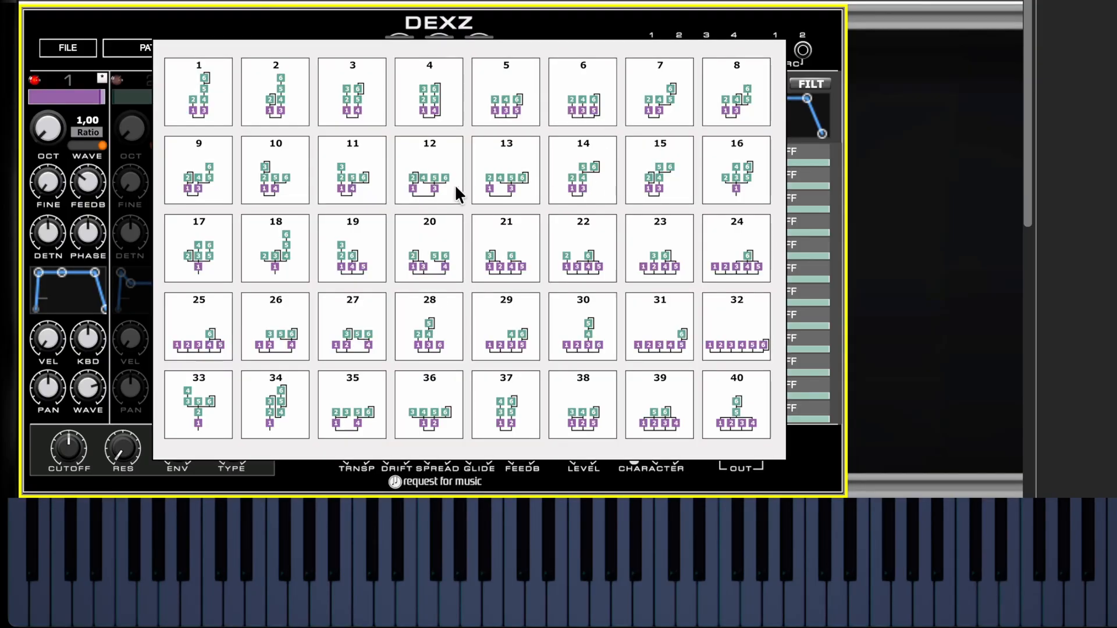
{"action": "left_click", "coordinate": [434, 182]}
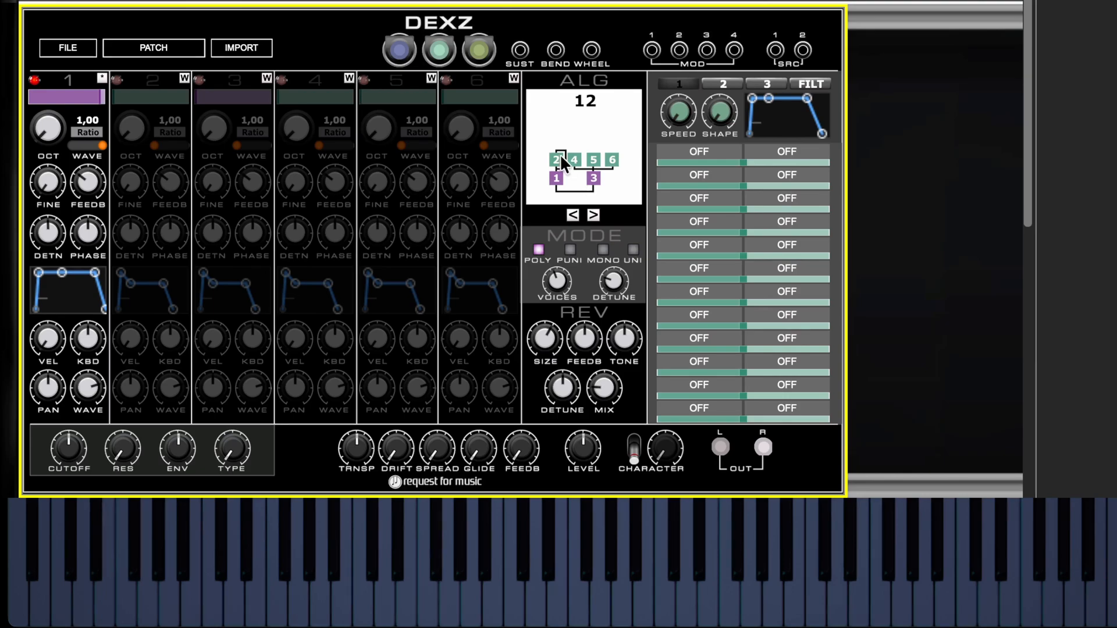
{"action": "left_click", "coordinate": [611, 145]}
{"action": "left_click", "coordinate": [537, 113]}
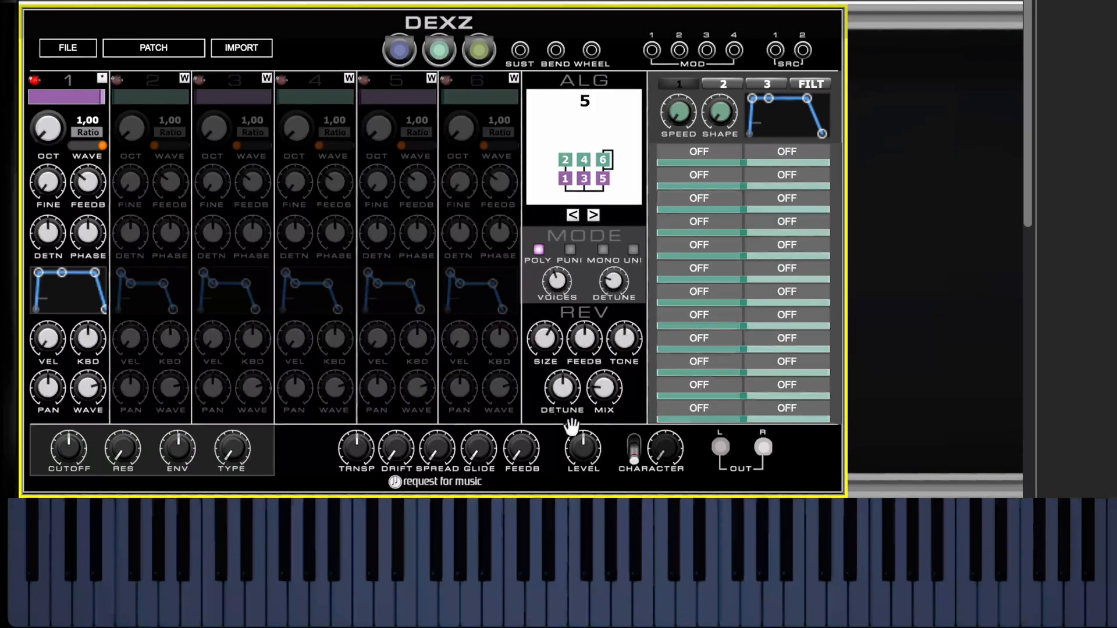
- Raise the algorithm feedback to about 2.00
{"action": "mouse_move", "coordinate": [519, 444]}
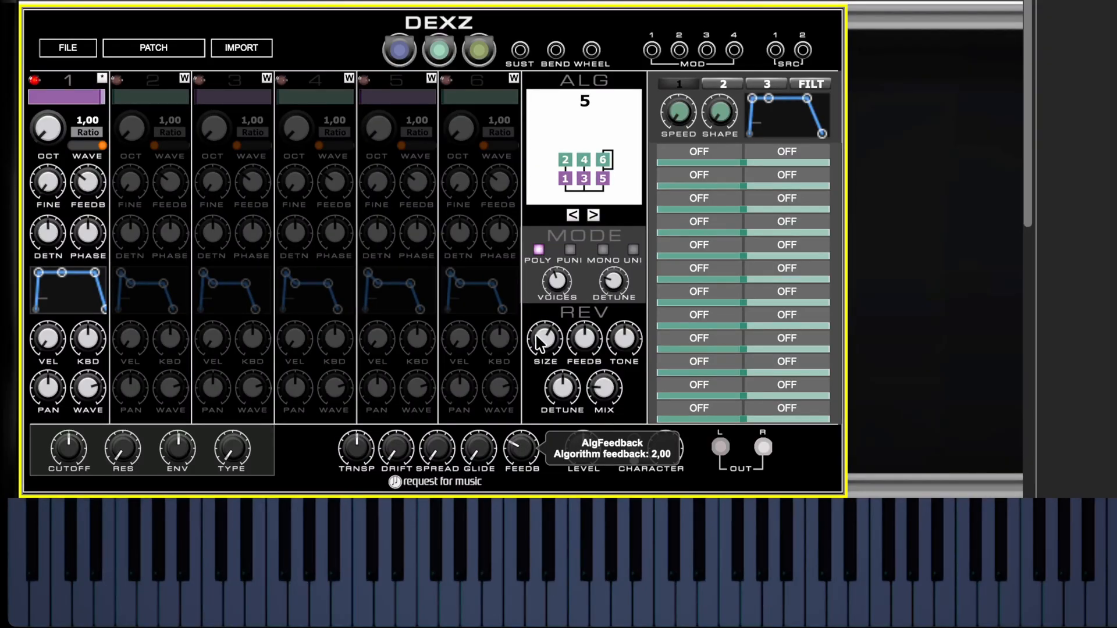
{"action": "left_click_drag", "start_coordinate": [519, 446], "coordinate": [552, 327]}
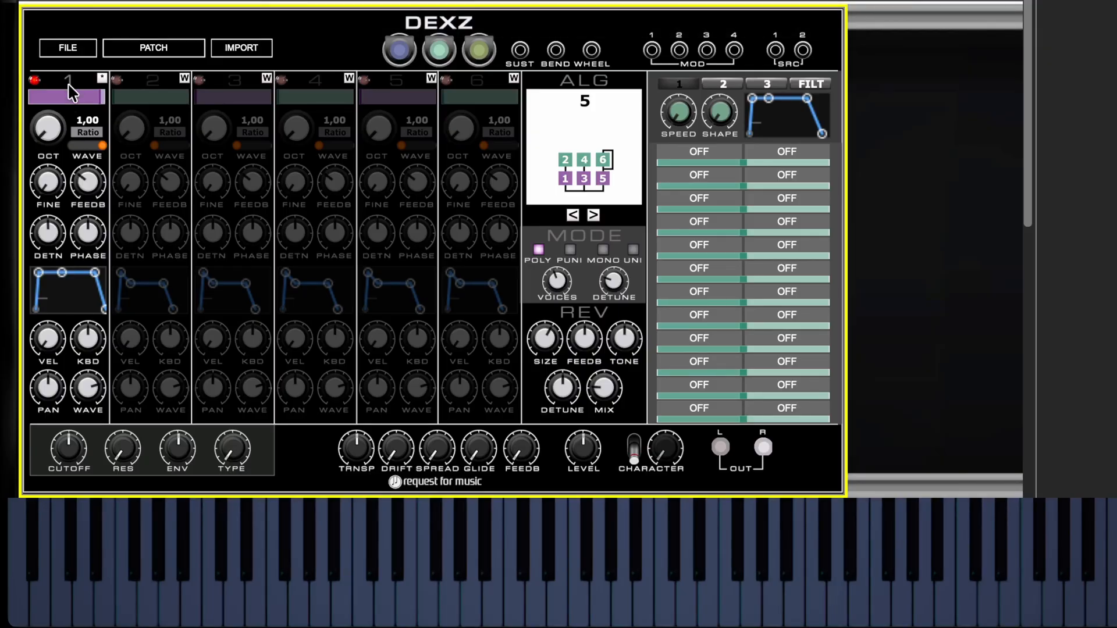
- Copy operator 1's settings onto operators 3 and 5, and lower the master level to 0.72
{"action": "key", "text": "ctrl+c"}
{"action": "left_click", "coordinate": [235, 87]}
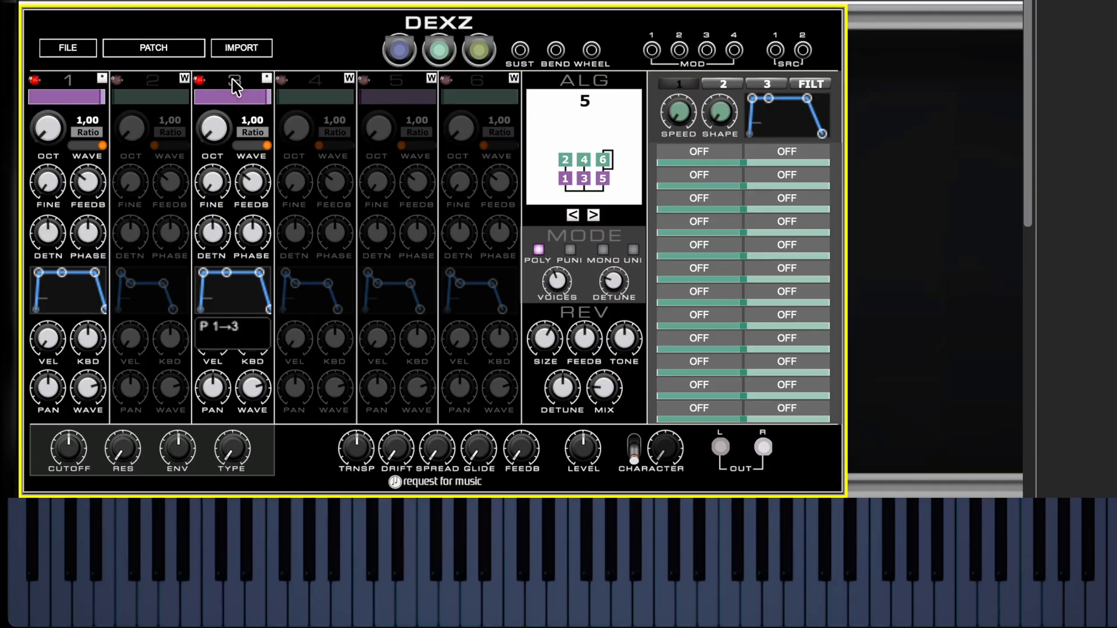
{"action": "left_click", "coordinate": [404, 81]}
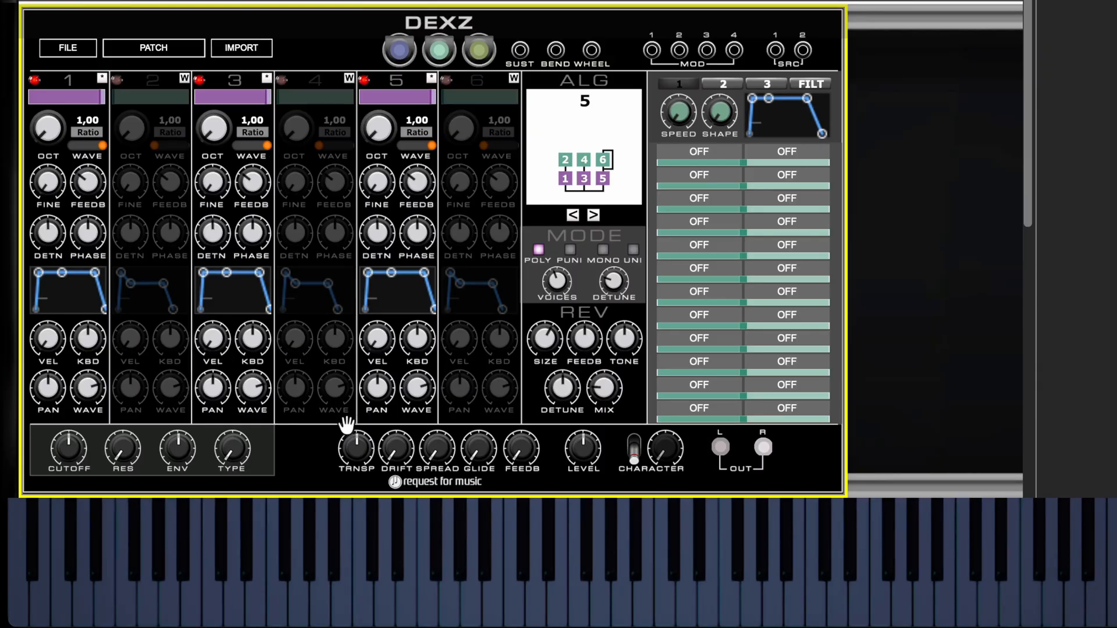
{"action": "left_click_drag", "start_coordinate": [582, 463], "coordinate": [583, 478]}
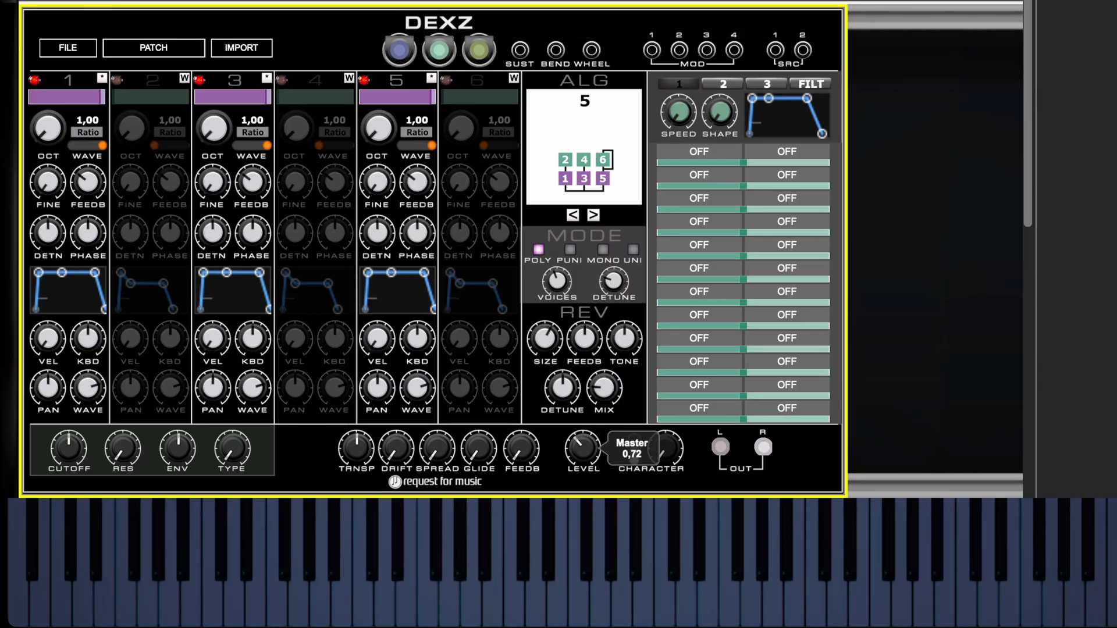
- Pan operator 1 left and operator 5 right, detuning operator 1 down and operator 5 up
{"action": "left_click_drag", "start_coordinate": [44, 392], "coordinate": [67, 474]}
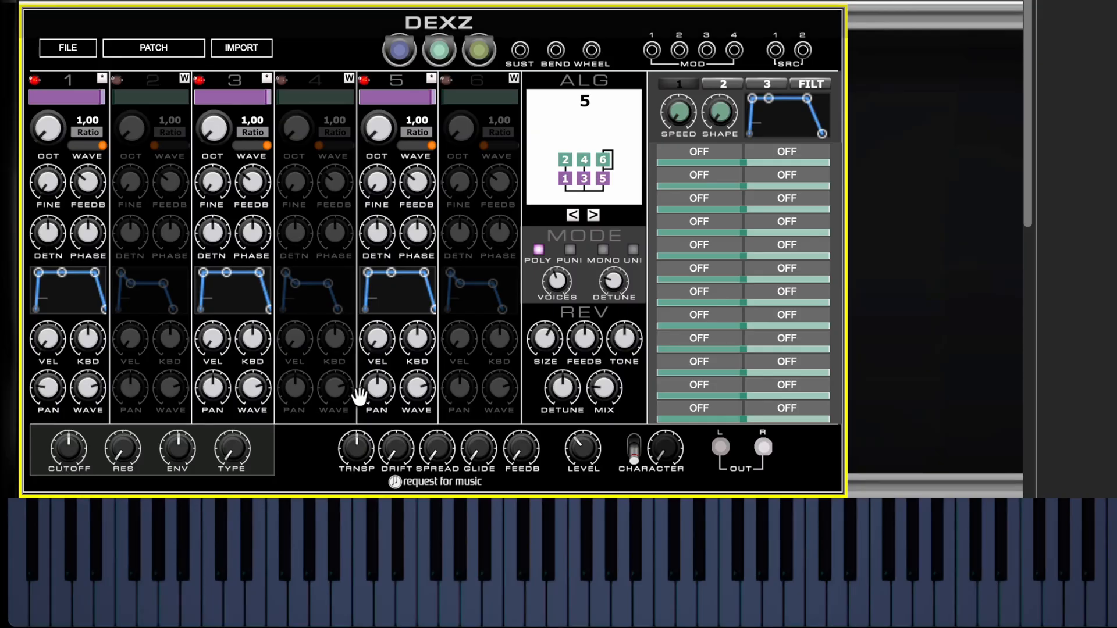
{"action": "left_click_drag", "start_coordinate": [373, 401], "coordinate": [416, 291]}
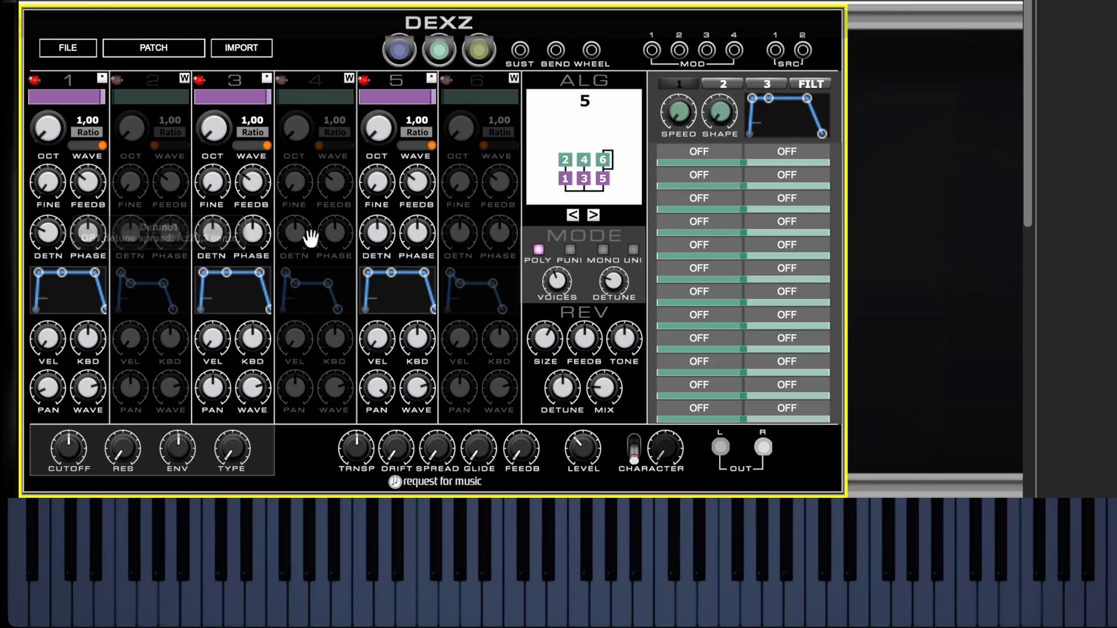
{"action": "left_click_drag", "start_coordinate": [367, 223], "coordinate": [406, 141]}
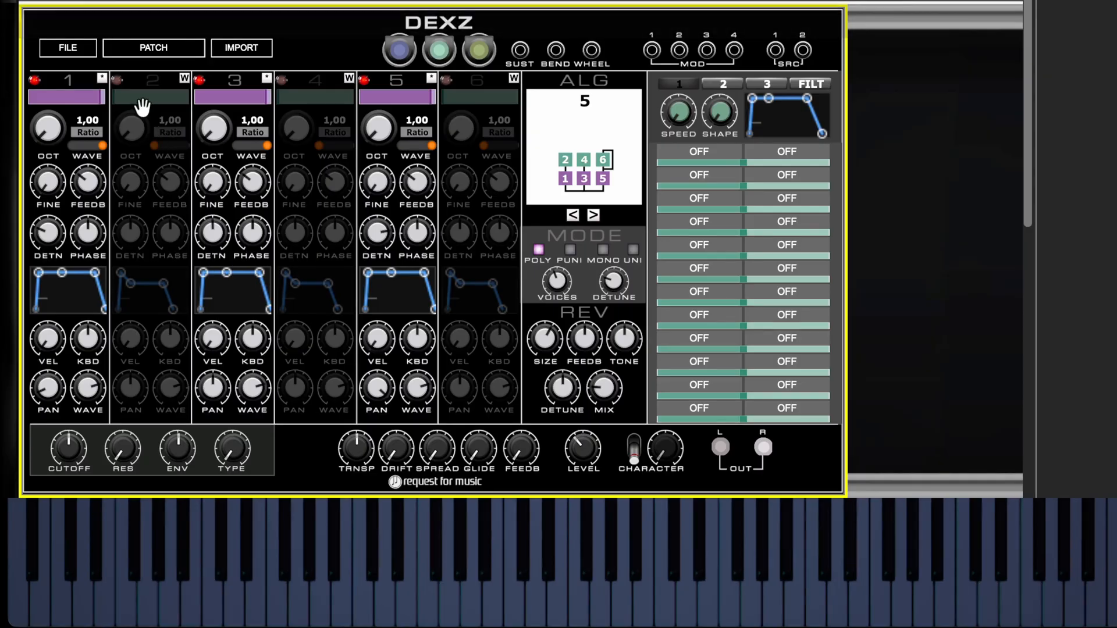
- Switch operator 2 on and operators 3 and 5 off
{"action": "left_click", "coordinate": [117, 80]}
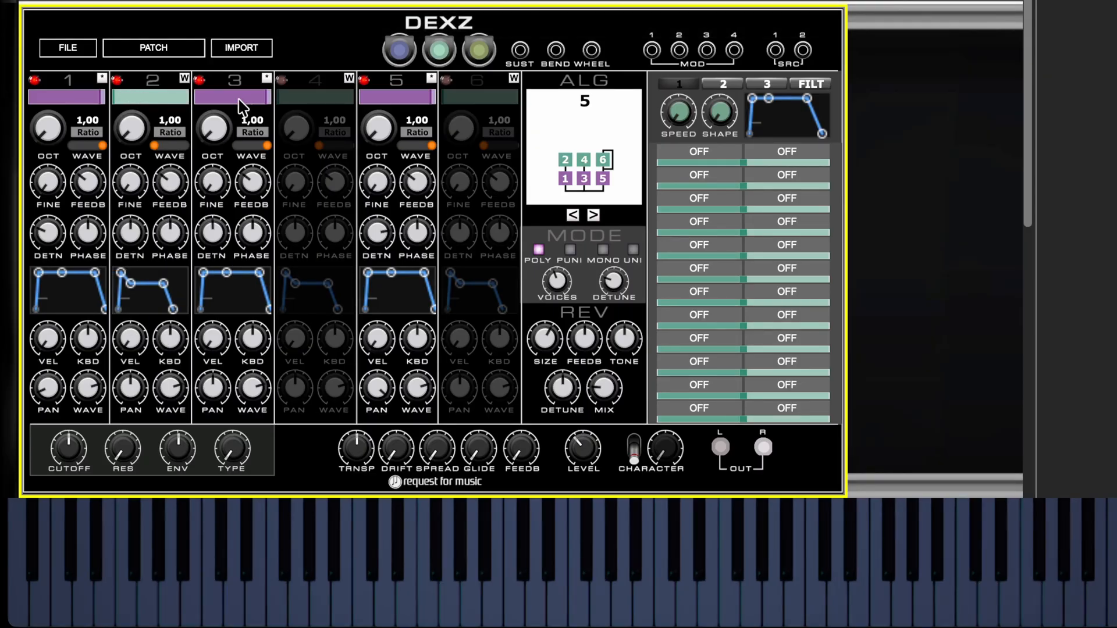
{"action": "left_click", "coordinate": [199, 80]}
{"action": "left_click", "coordinate": [364, 79]}
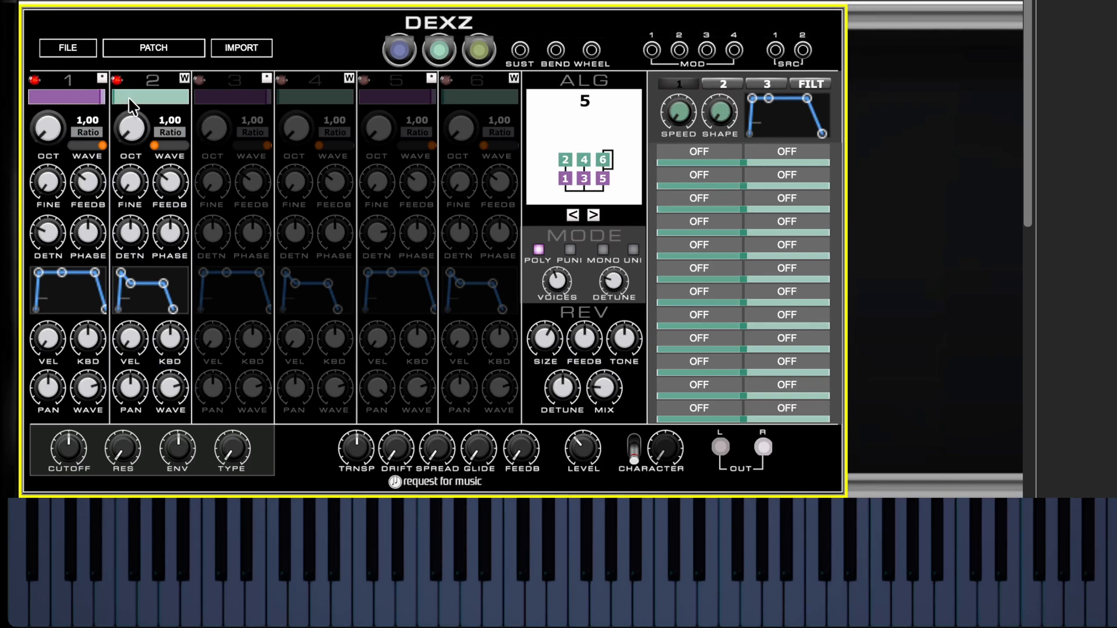
- Load the drawn wave Square into operator 2 and raise its level to a little under half
{"action": "mouse_move", "coordinate": [129, 99]}
{"action": "left_mouse_down"}
{"action": "mouse_move", "coordinate": [145, 99]}
{"action": "mouse_move", "coordinate": [135, 100]}
{"action": "left_mouse_up"}
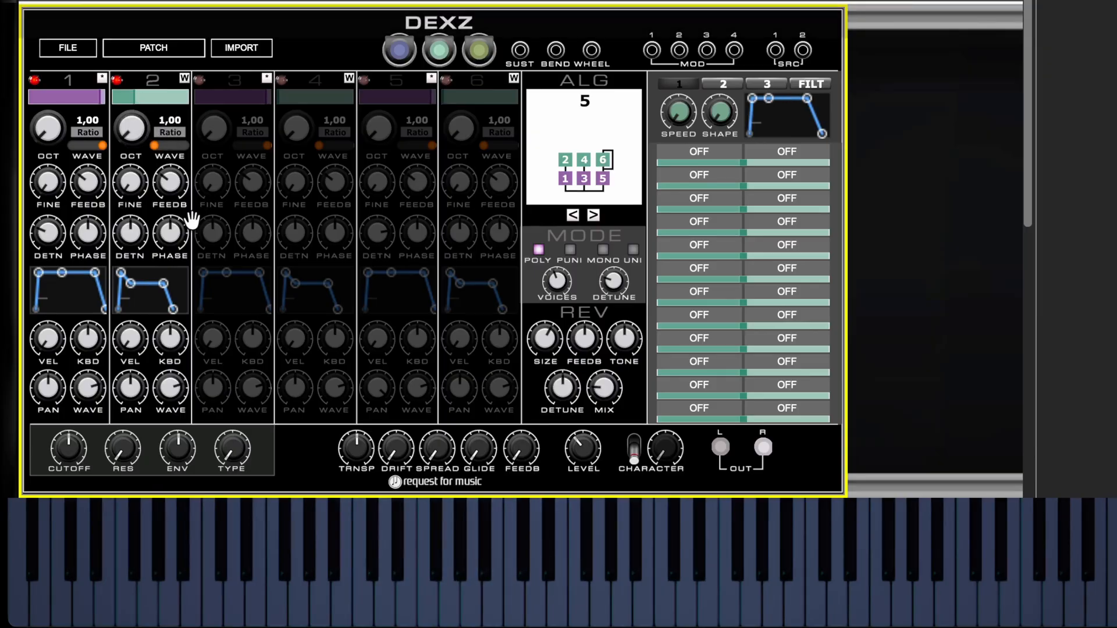
{"action": "left_click", "coordinate": [185, 78]}
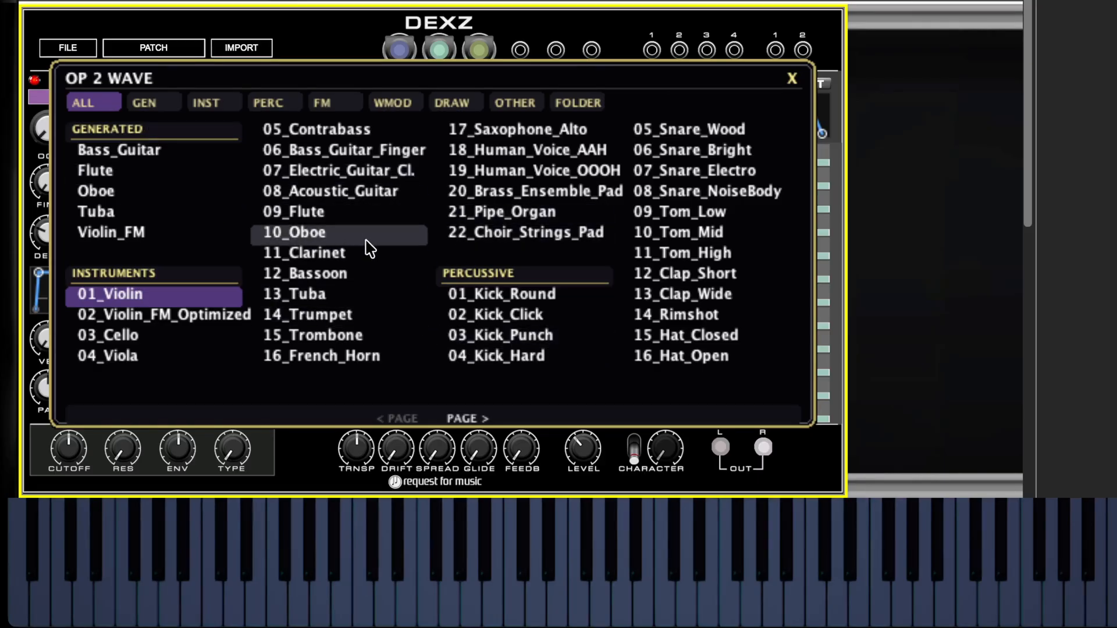
{"action": "left_click", "coordinate": [451, 106]}
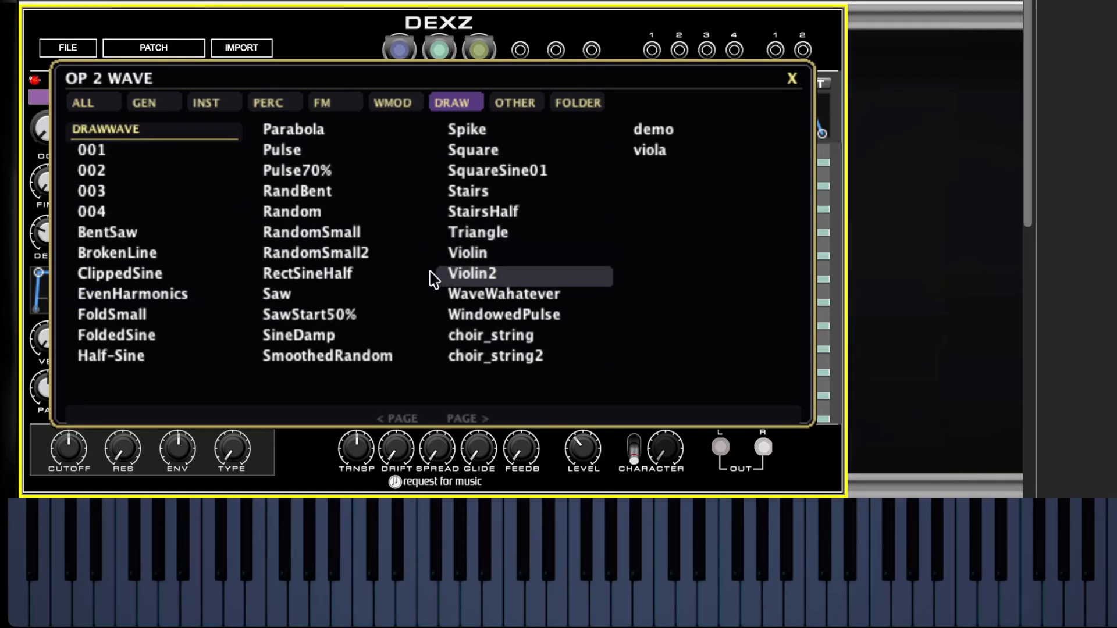
{"action": "left_click", "coordinate": [507, 152]}
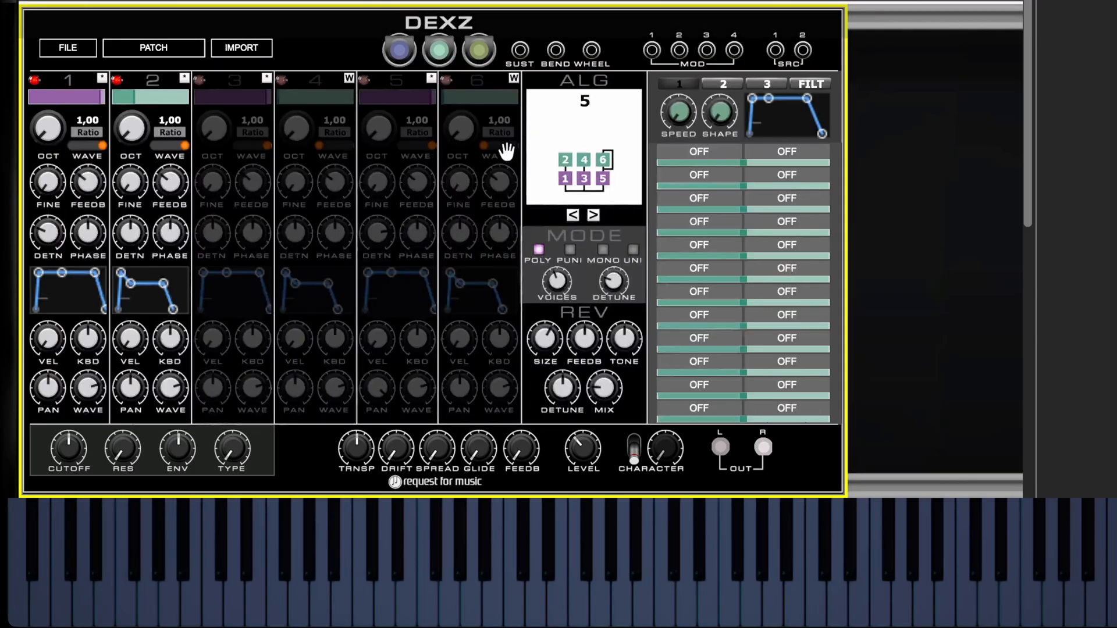
{"action": "left_click", "coordinate": [146, 99]}
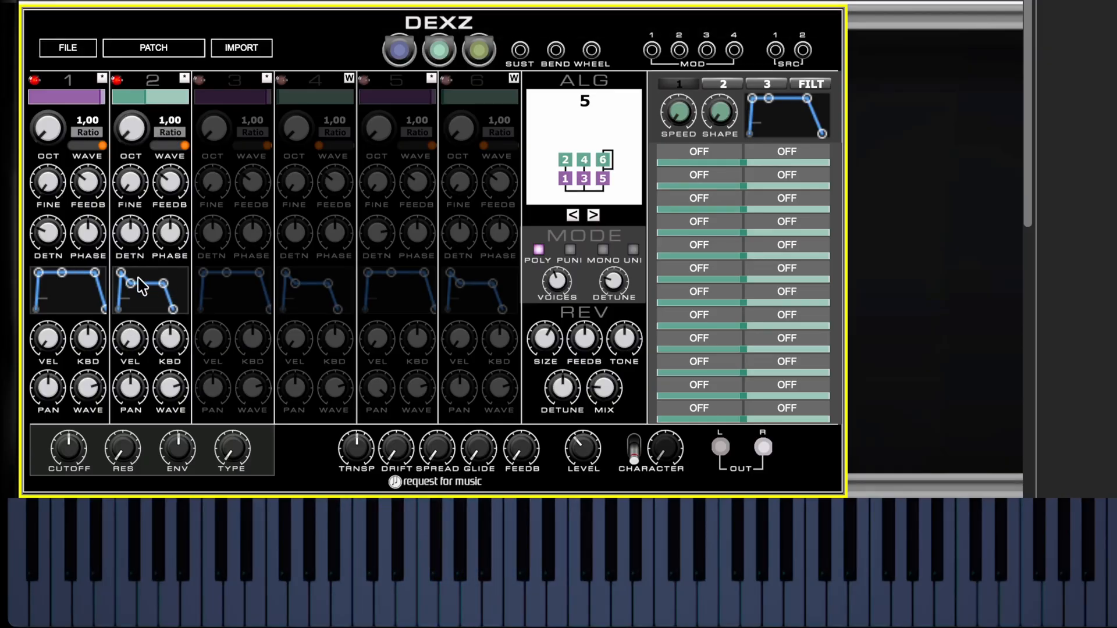
- Reshape operator 2's envelope to full sustain with a later release point, and detune the operator upward
{"action": "left_click_drag", "start_coordinate": [138, 278], "coordinate": [182, 269]}
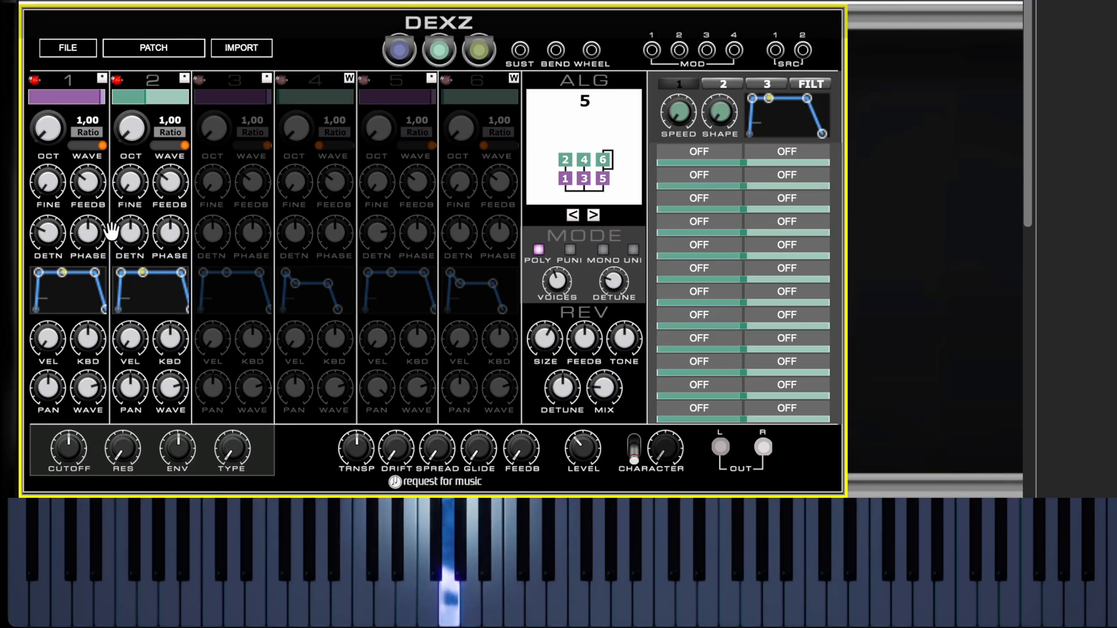
{"action": "left_click_drag", "start_coordinate": [127, 252], "coordinate": [152, 187]}
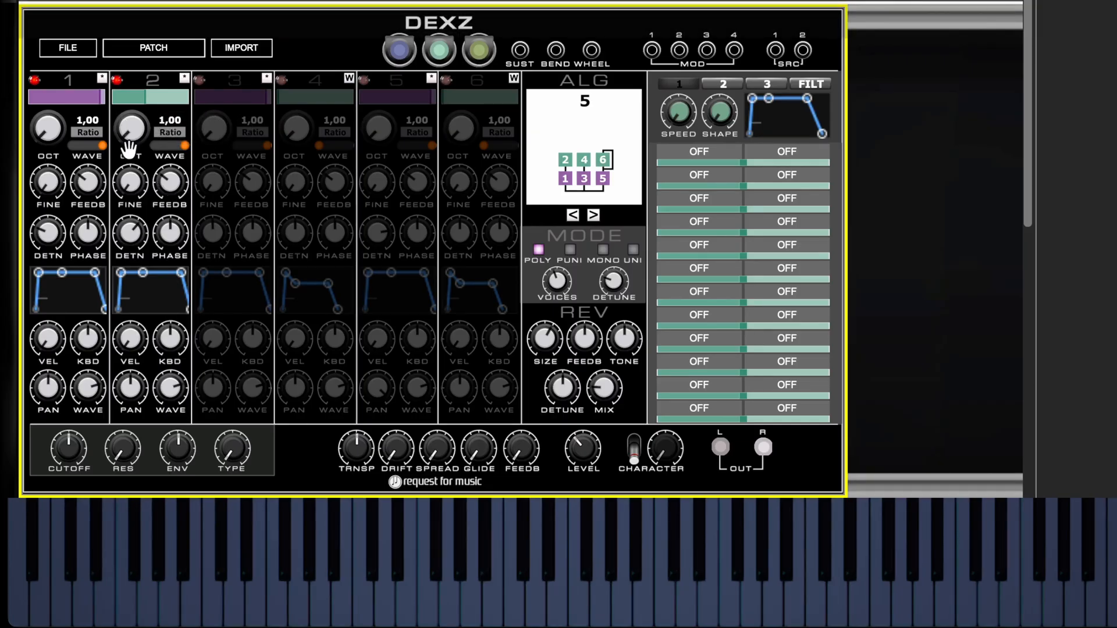
- Copy operator 2's settings onto operators 4 and 6, and switch operators 3 and 5 back on
{"action": "left_click", "coordinate": [148, 83]}
{"action": "left_click", "coordinate": [314, 84]}
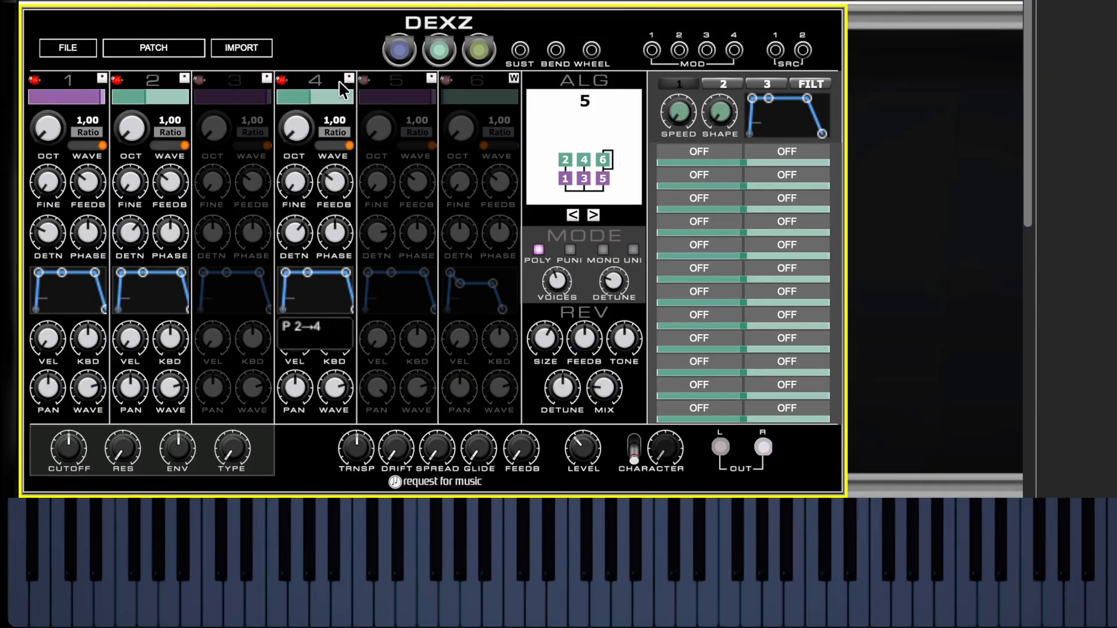
{"action": "left_click", "coordinate": [497, 86]}
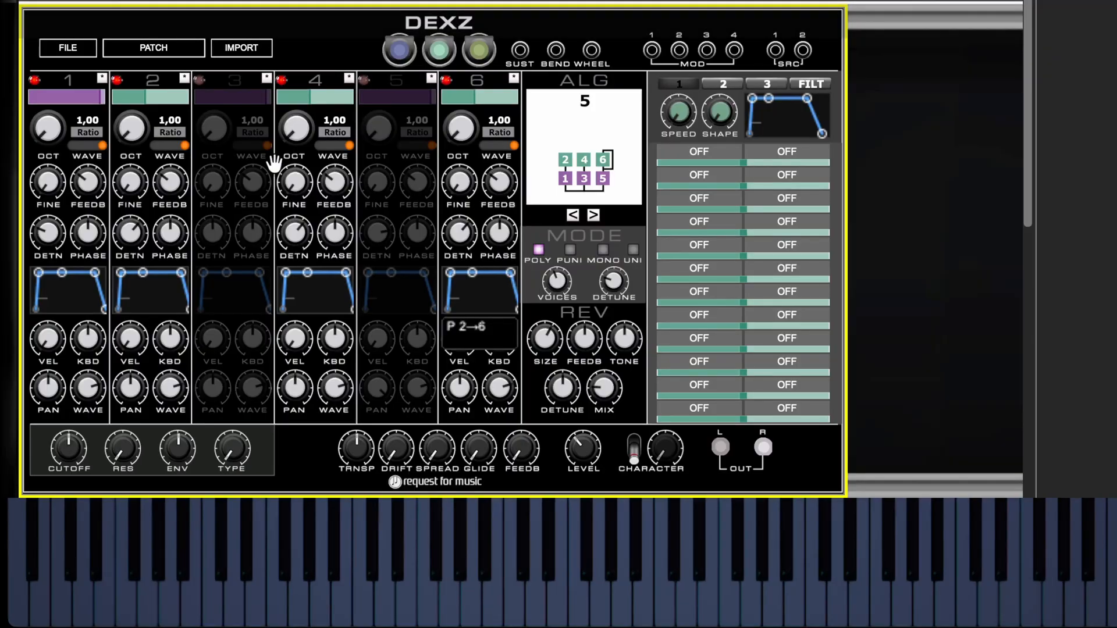
{"action": "left_click", "coordinate": [200, 80]}
{"action": "left_click", "coordinate": [363, 80]}
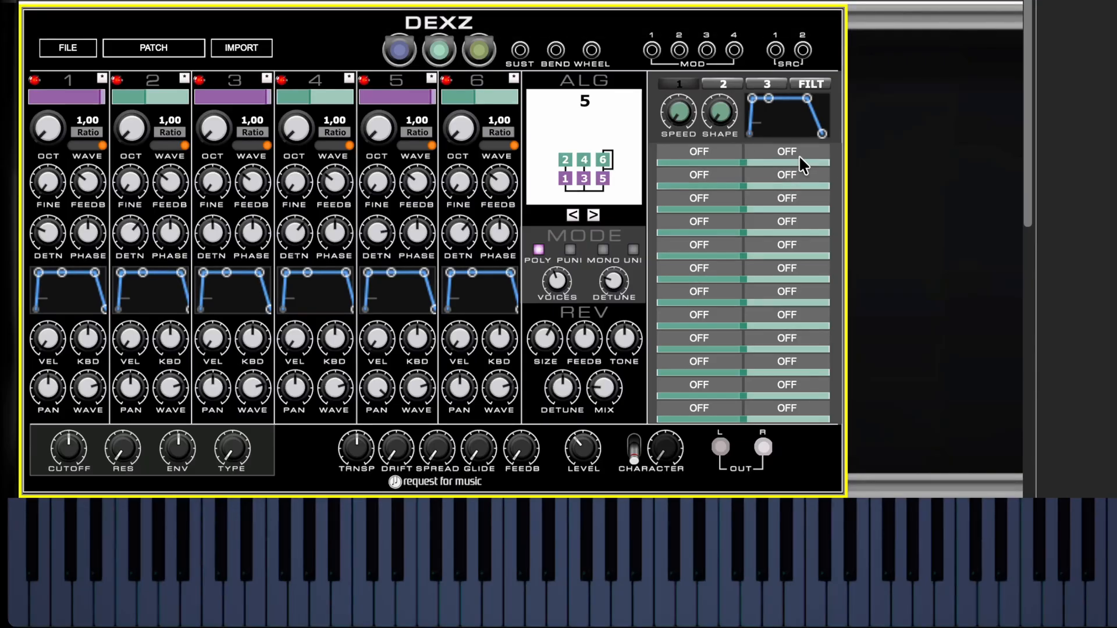
- Set the first modulation slot's source to LFO1 and its target to MODULATORS level
{"action": "left_click", "coordinate": [698, 153]}
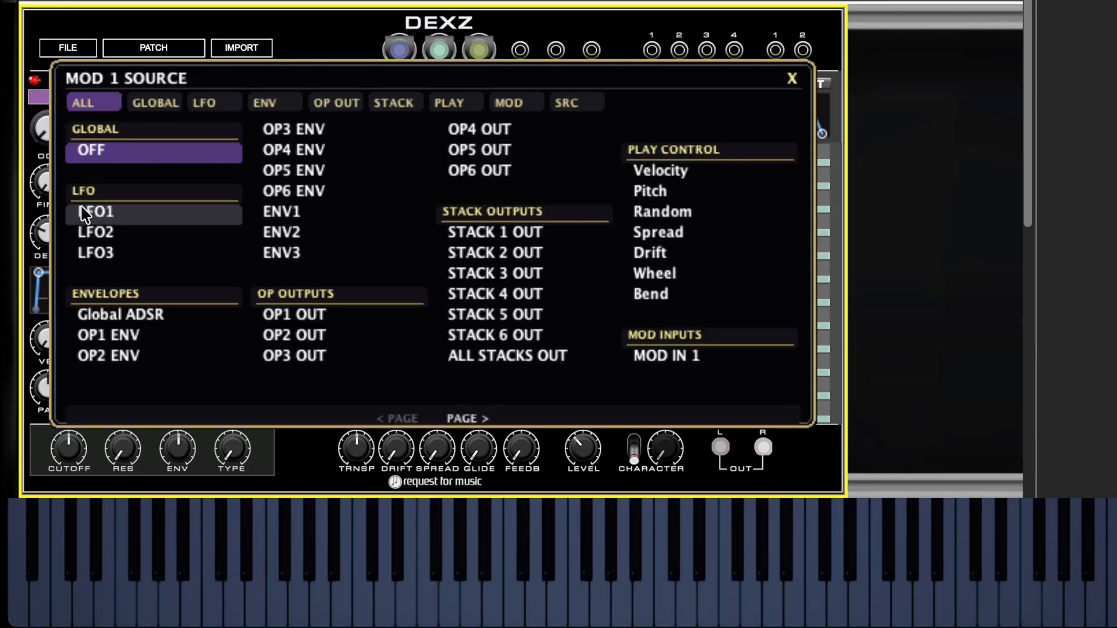
{"action": "left_click", "coordinate": [791, 79]}
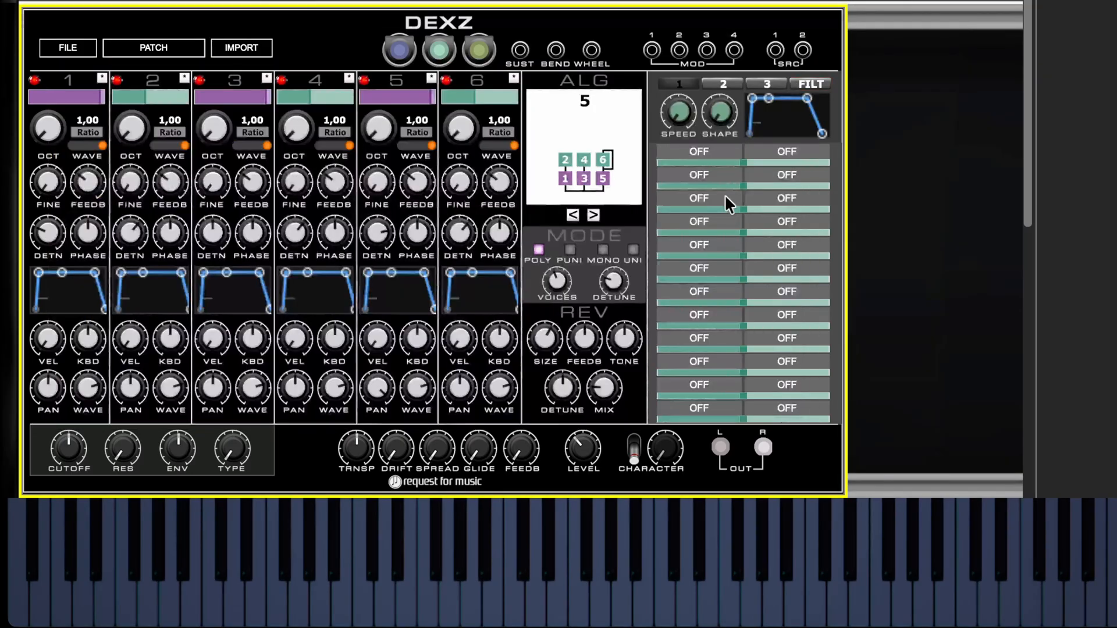
{"action": "left_click", "coordinate": [706, 152]}
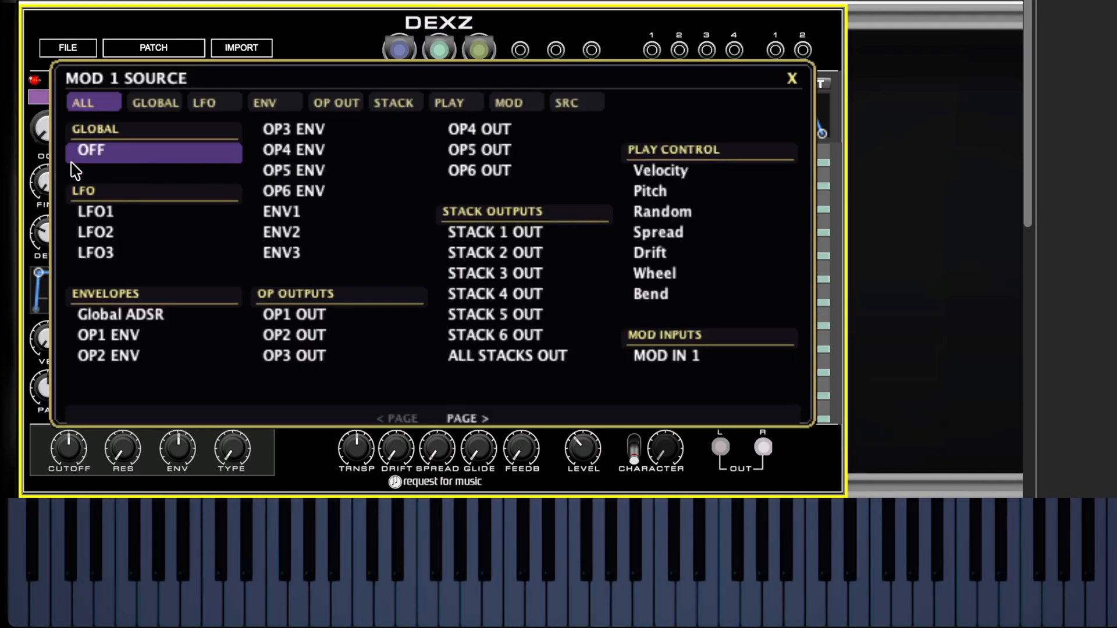
{"action": "left_click", "coordinate": [88, 212]}
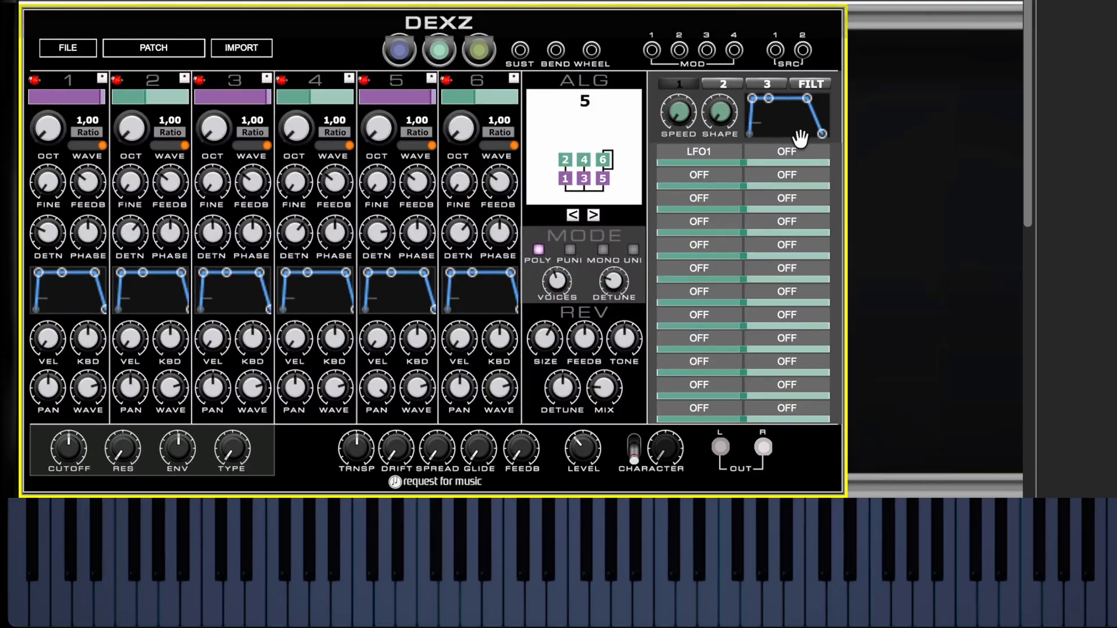
{"action": "left_click", "coordinate": [787, 151]}
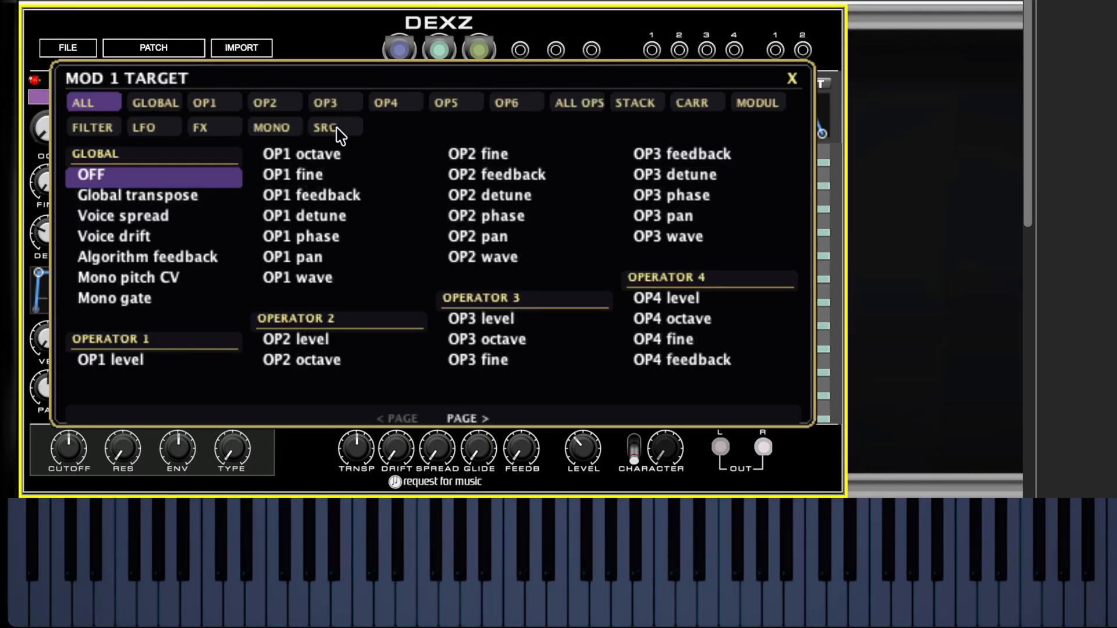
{"action": "left_click", "coordinate": [757, 111]}
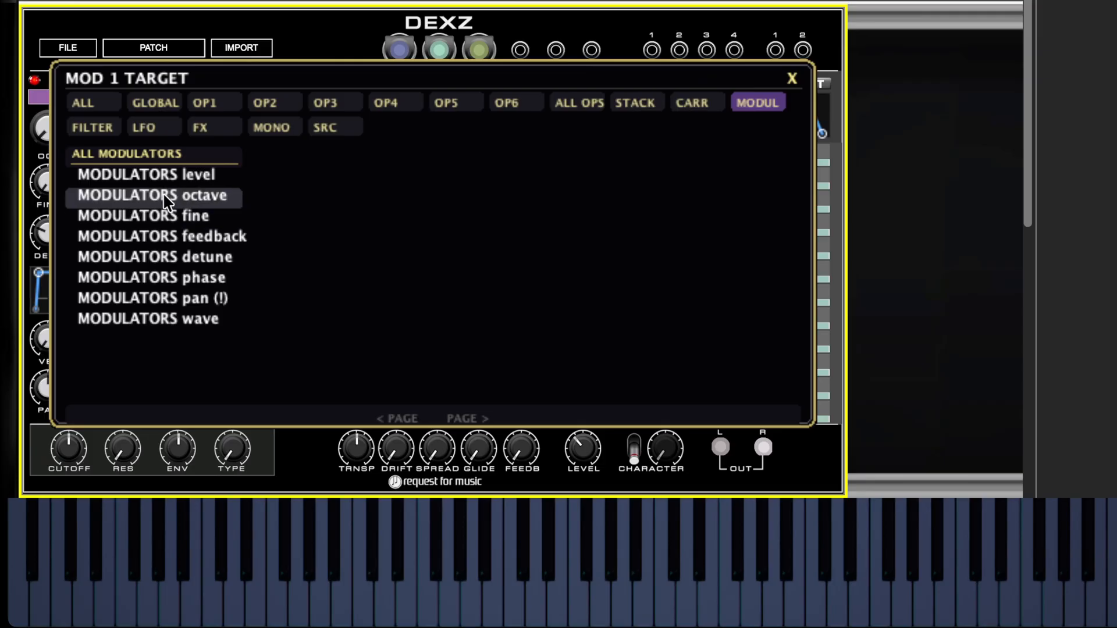
{"action": "left_click", "coordinate": [171, 176]}
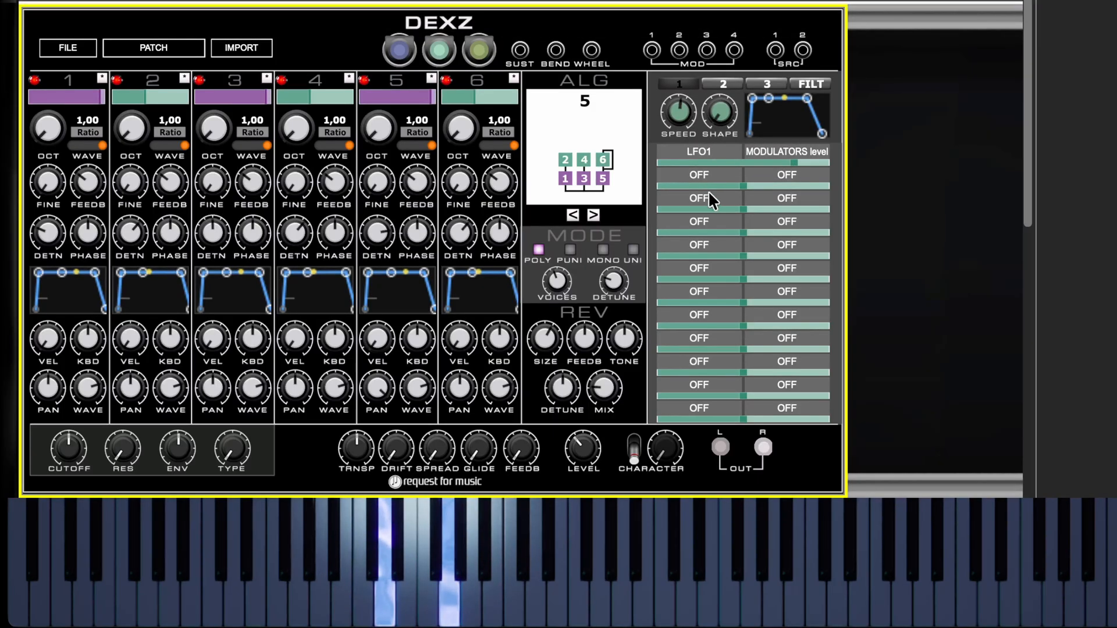
- Adjust the speed of LFO1 and reduce the amount of its modulation of MODULATORS level
{"action": "left_click_drag", "start_coordinate": [674, 113], "coordinate": [675, 171]}
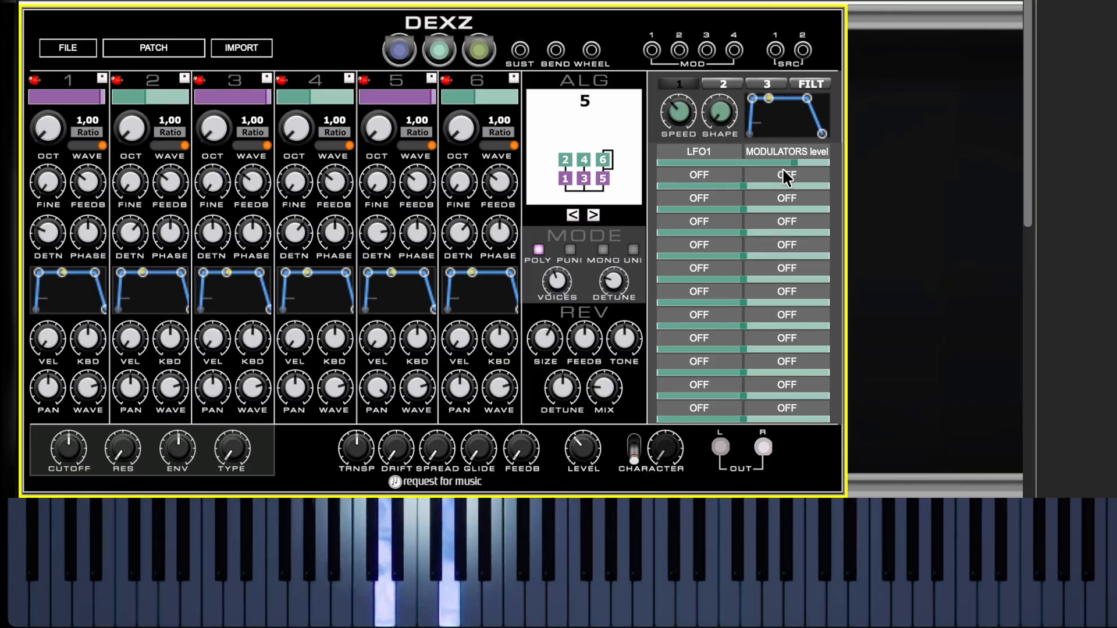
{"action": "left_click_drag", "start_coordinate": [795, 162], "coordinate": [768, 163]}
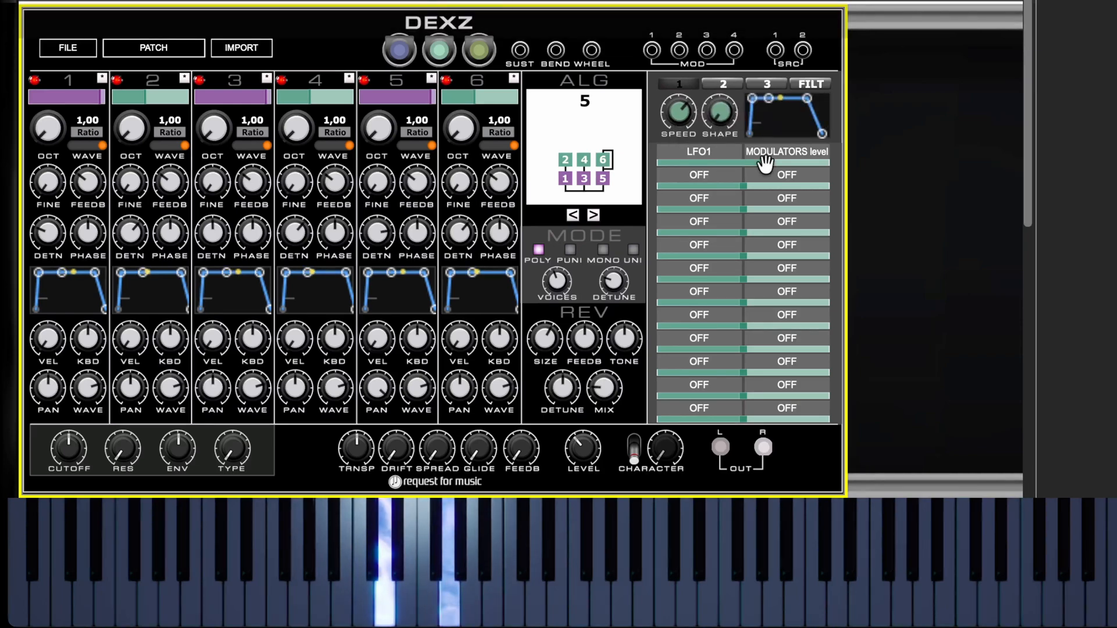
- Lower the levels of modulator operators 2, 4 and 6 to nearly zero
{"action": "left_click_drag", "start_coordinate": [146, 97], "coordinate": [114, 97]}
{"action": "left_click_drag", "start_coordinate": [307, 97], "coordinate": [267, 99]}
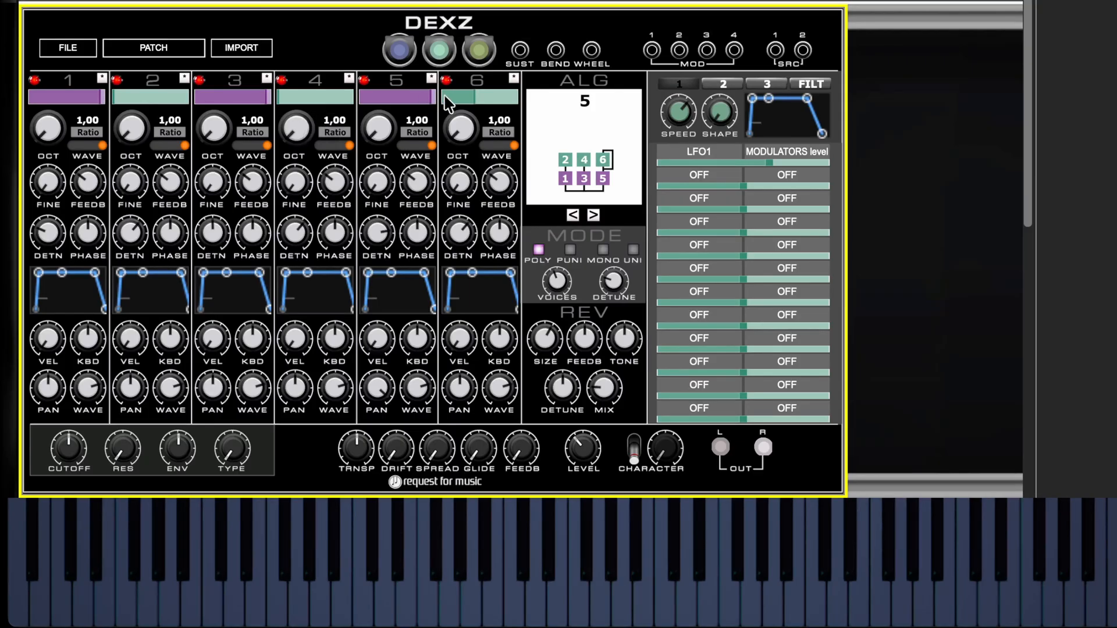
{"action": "left_click_drag", "start_coordinate": [466, 99], "coordinate": [430, 106]}
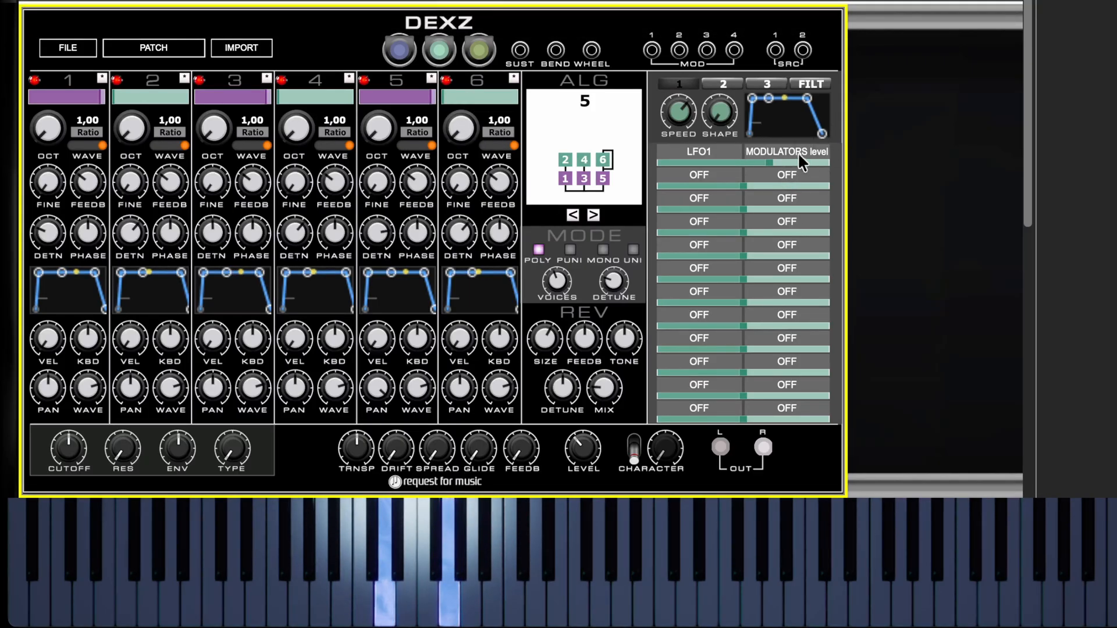
- Readjust operator 1's stereo pan on the left side
{"action": "mouse_move", "coordinate": [811, 156]}
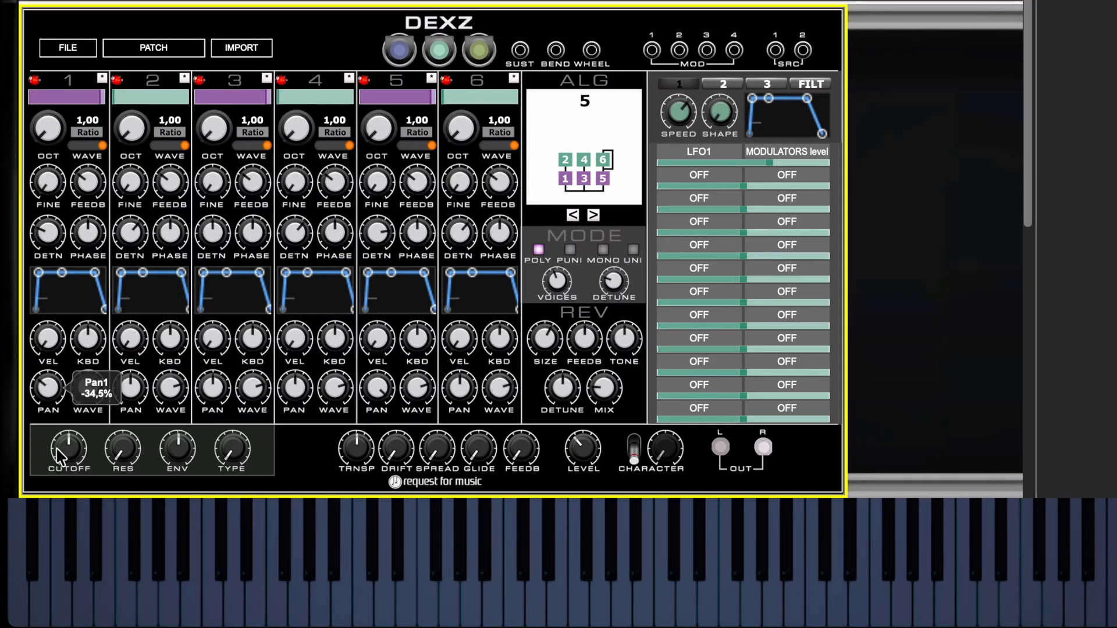
{"action": "left_click_drag", "start_coordinate": [58, 457], "coordinate": [78, 493]}
{"action": "left_click_drag", "start_coordinate": [47, 388], "coordinate": [48, 389]}
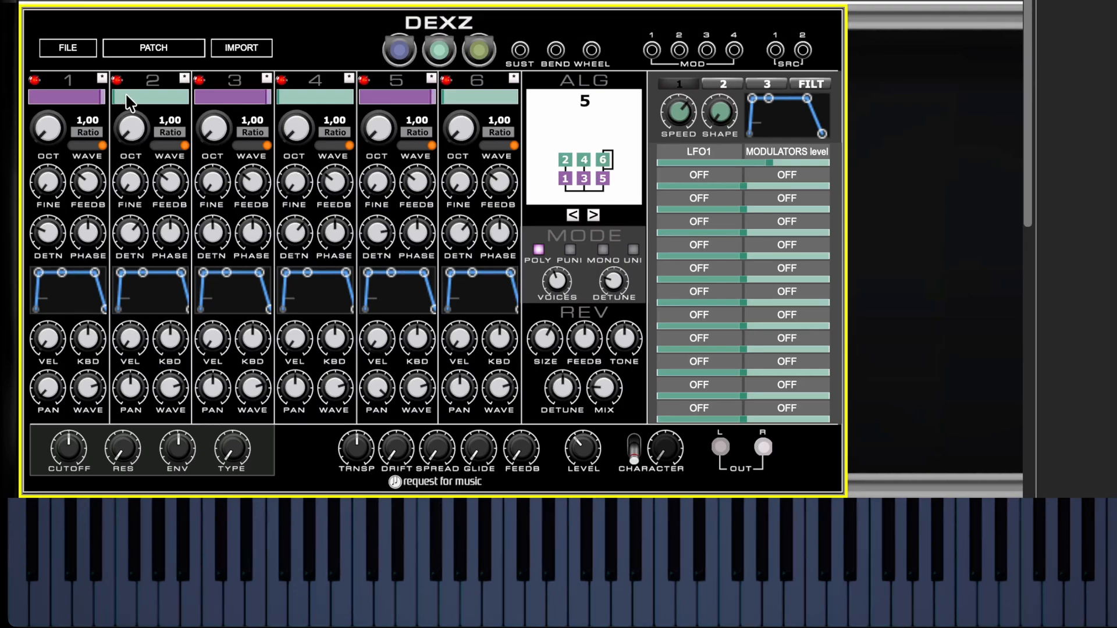
- Raise the levels of operators 2, 4 and 6 to roughly a third and reduce the first modulation amount to 0.01
{"action": "mouse_move", "coordinate": [159, 102]}
{"action": "mouse_move", "coordinate": [774, 162]}
{"action": "left_click", "coordinate": [137, 105]}
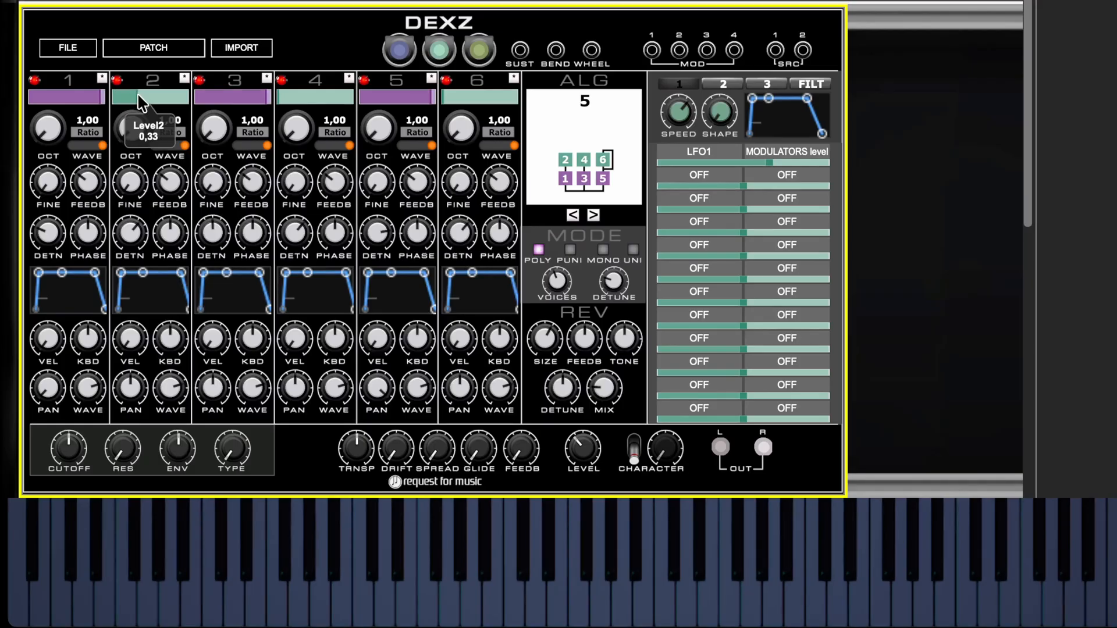
{"action": "left_click", "coordinate": [304, 103]}
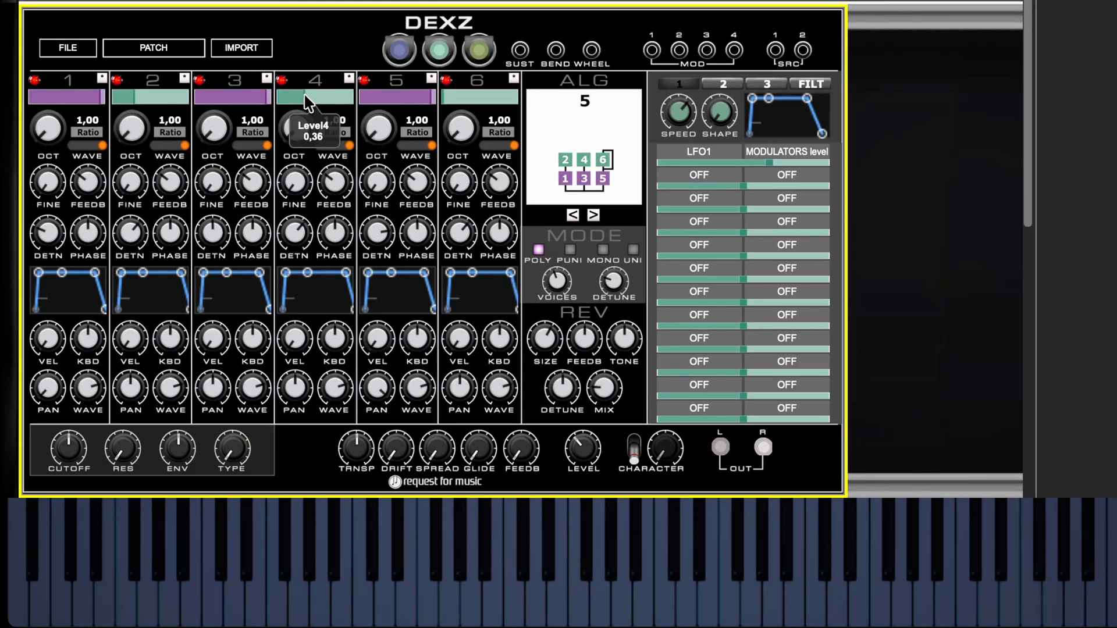
{"action": "left_click", "coordinate": [474, 105]}
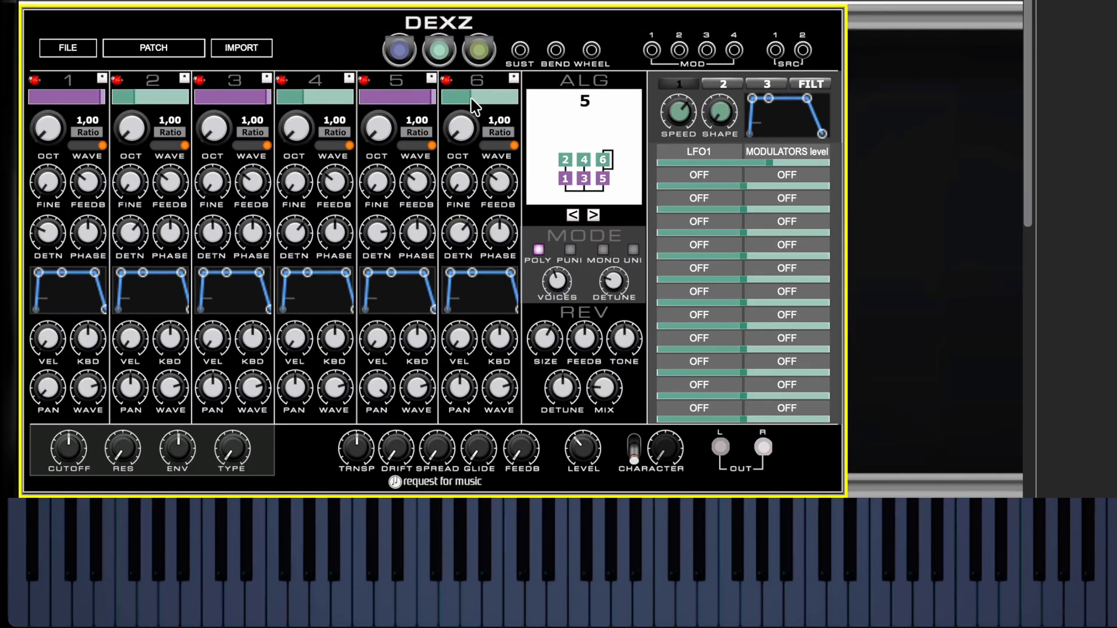
{"action": "left_click", "coordinate": [765, 160]}
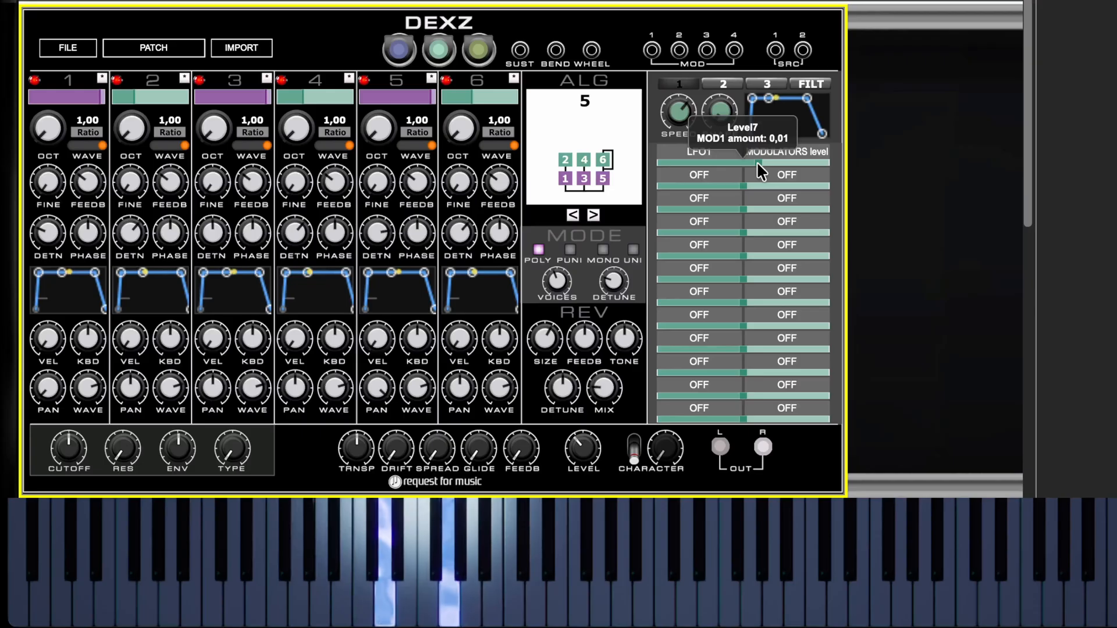
- Slightly increase the amount of LFO1's modulation of MODULATORS level
{"action": "left_click_drag", "start_coordinate": [756, 162], "coordinate": [765, 161]}
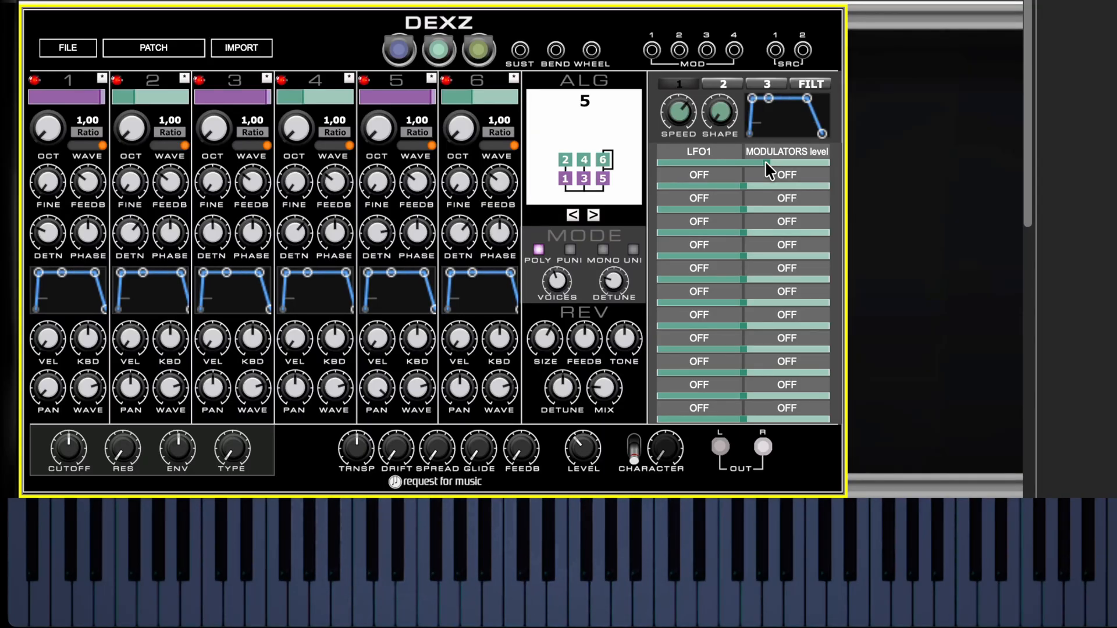
{"action": "left_click_drag", "start_coordinate": [765, 161], "coordinate": [767, 161]}
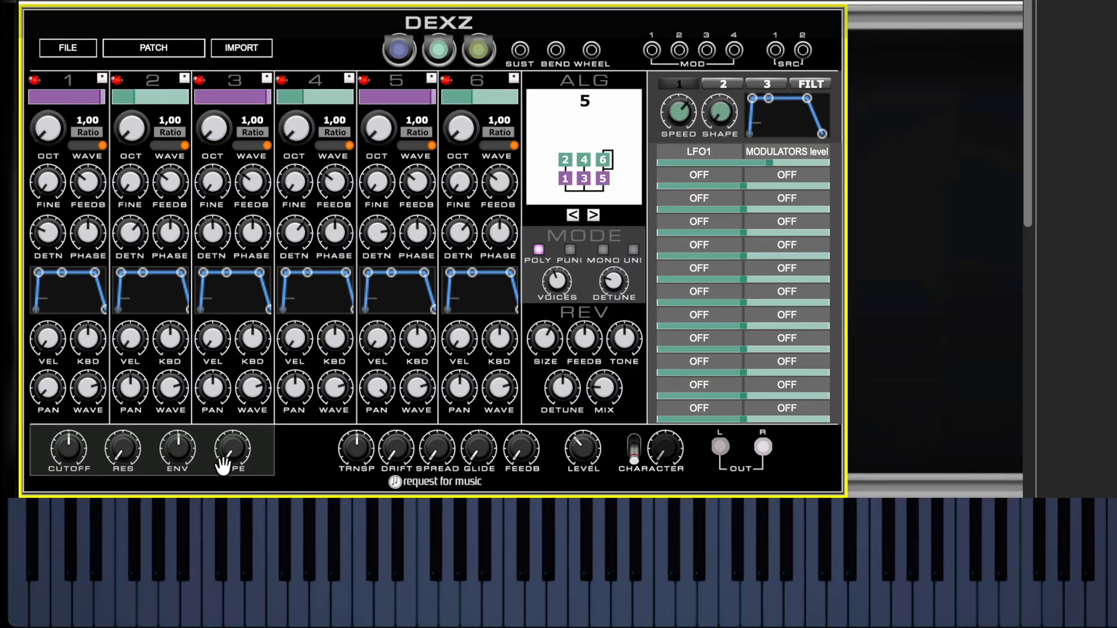
{"action": "mouse_move", "coordinate": [68, 462]}
{"action": "left_click", "coordinate": [706, 173]}
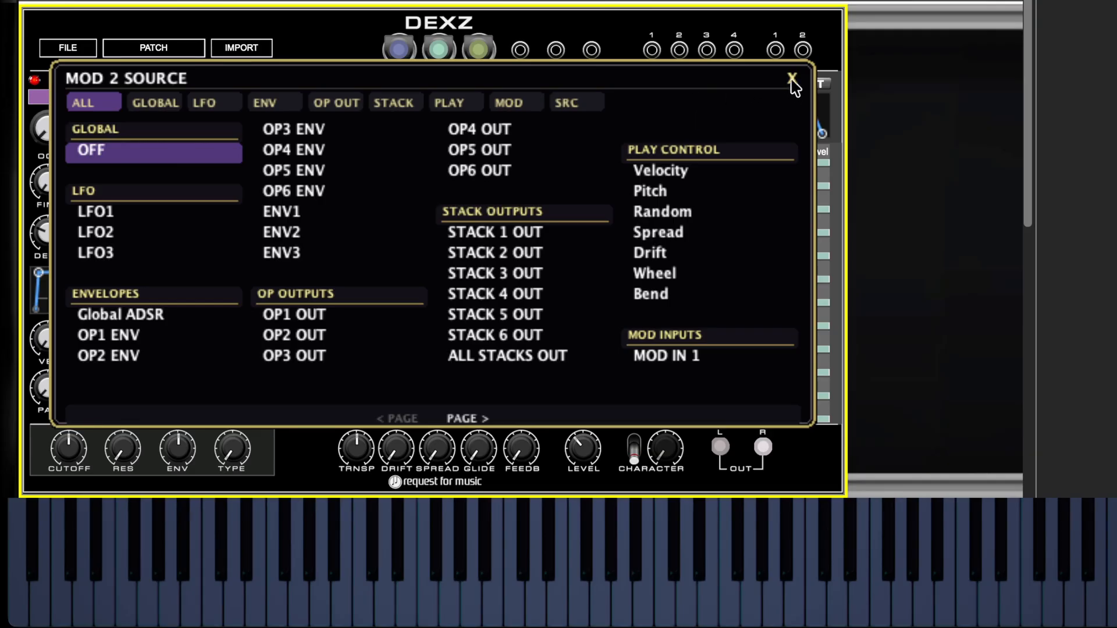
{"action": "left_click", "coordinate": [792, 79]}
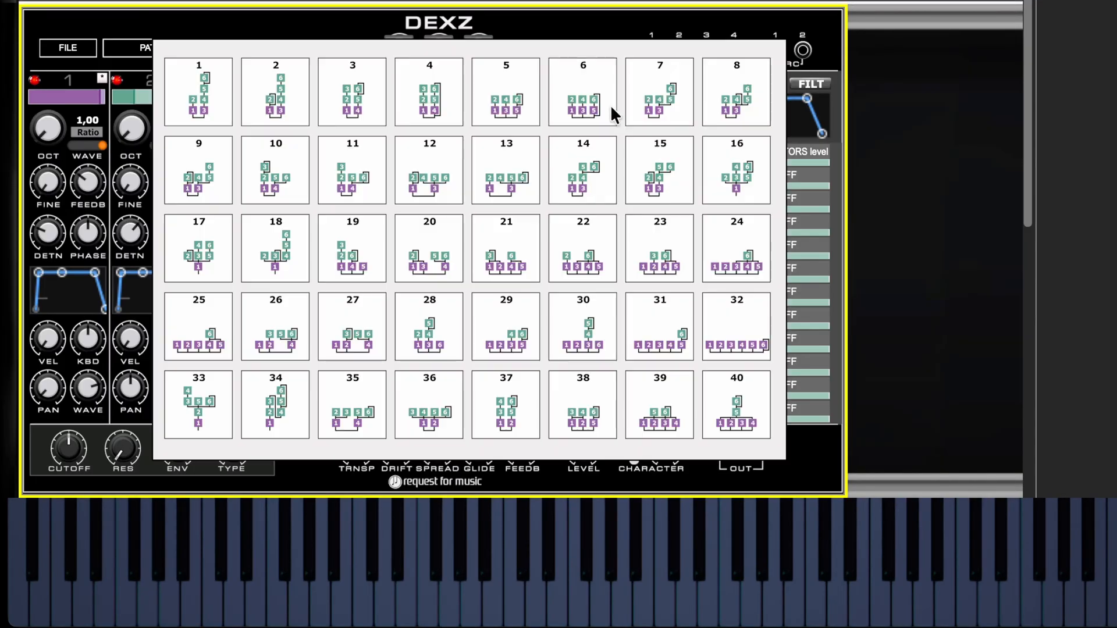
- Try algorithm 21 for the operators and switch back to algorithm 5
{"action": "left_click", "coordinate": [611, 107]}
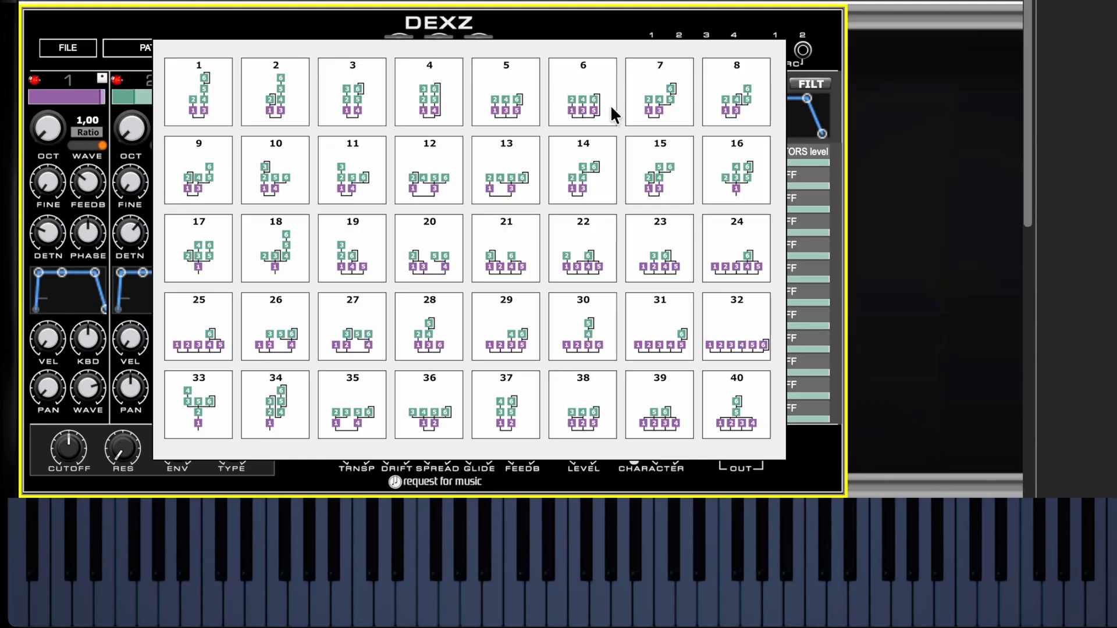
{"action": "left_click", "coordinate": [511, 263]}
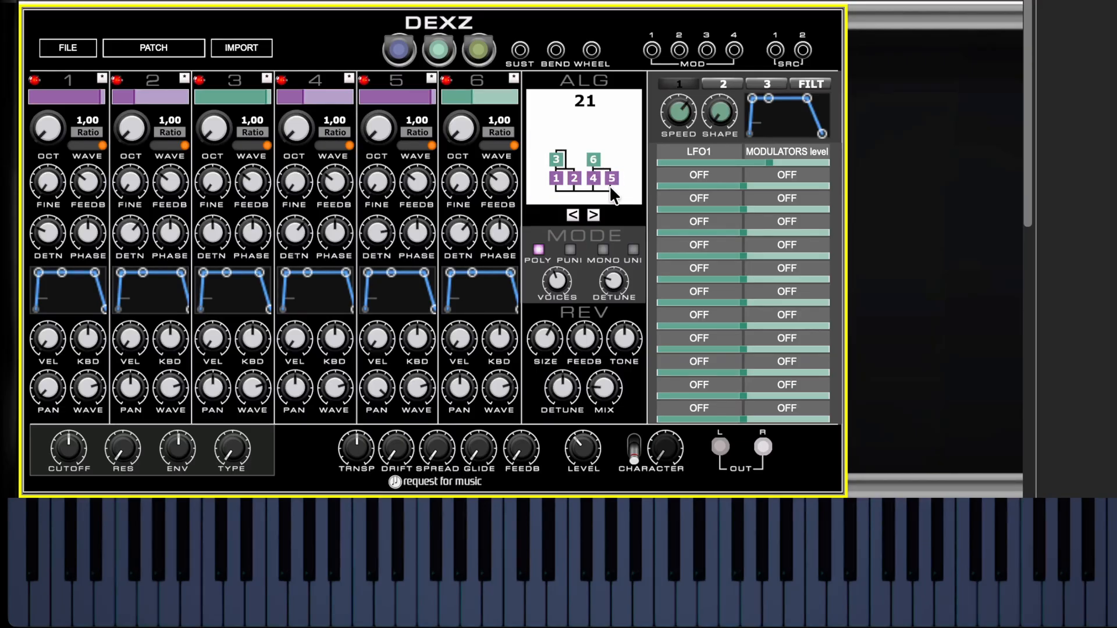
{"action": "left_click", "coordinate": [593, 128]}
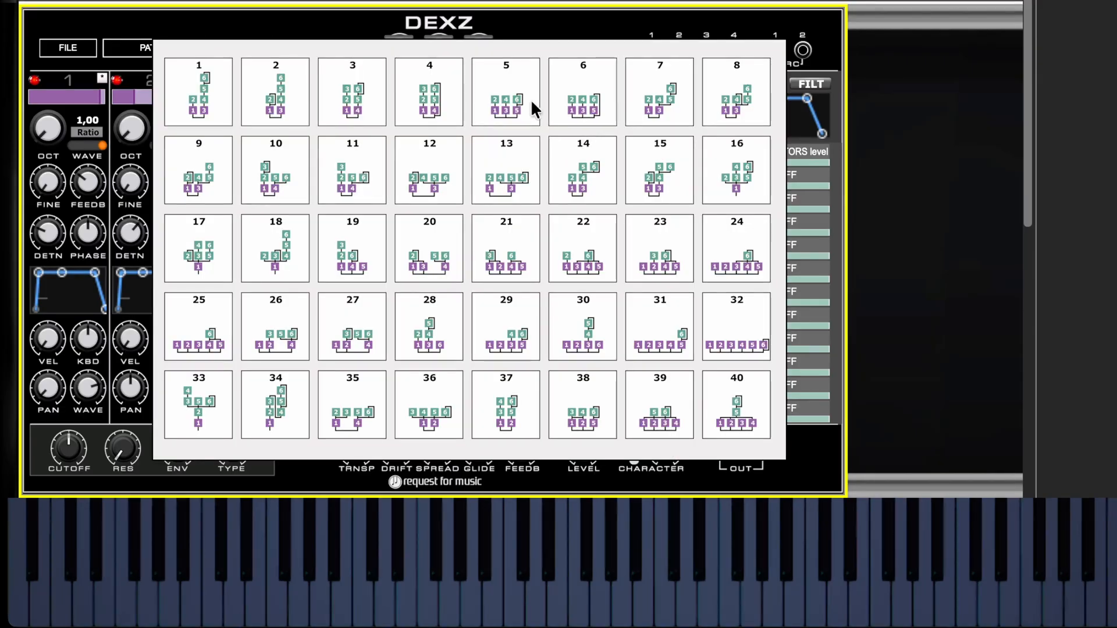
{"action": "left_click", "coordinate": [500, 85]}
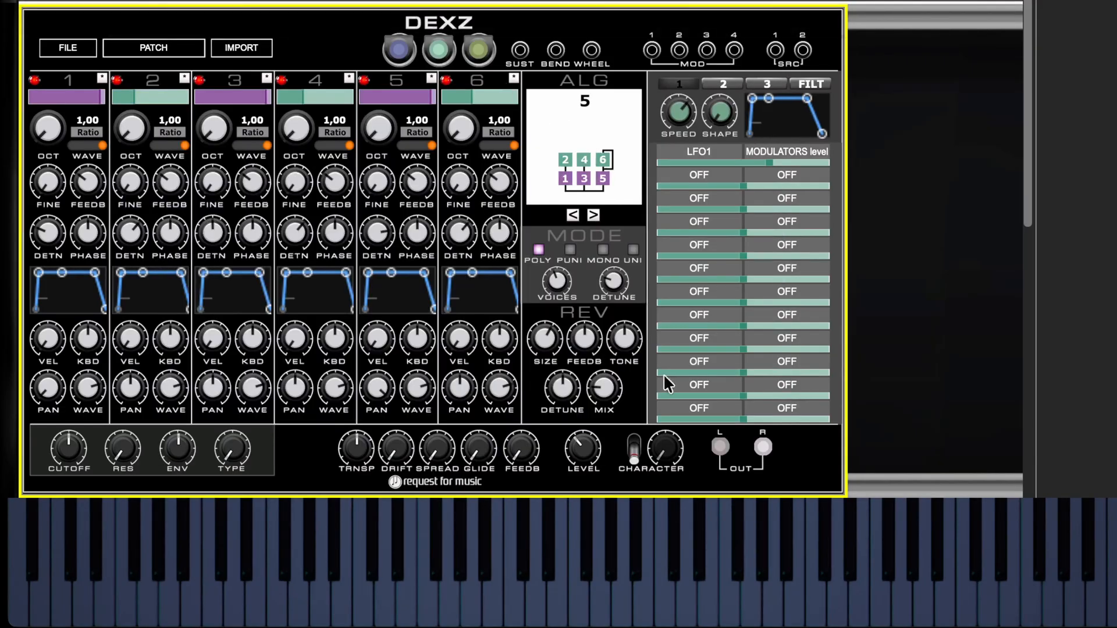
- Route ALL STACKS OUT to FILTER in as the second modulation and raise its amount to maximum
{"action": "left_click", "coordinate": [722, 179]}
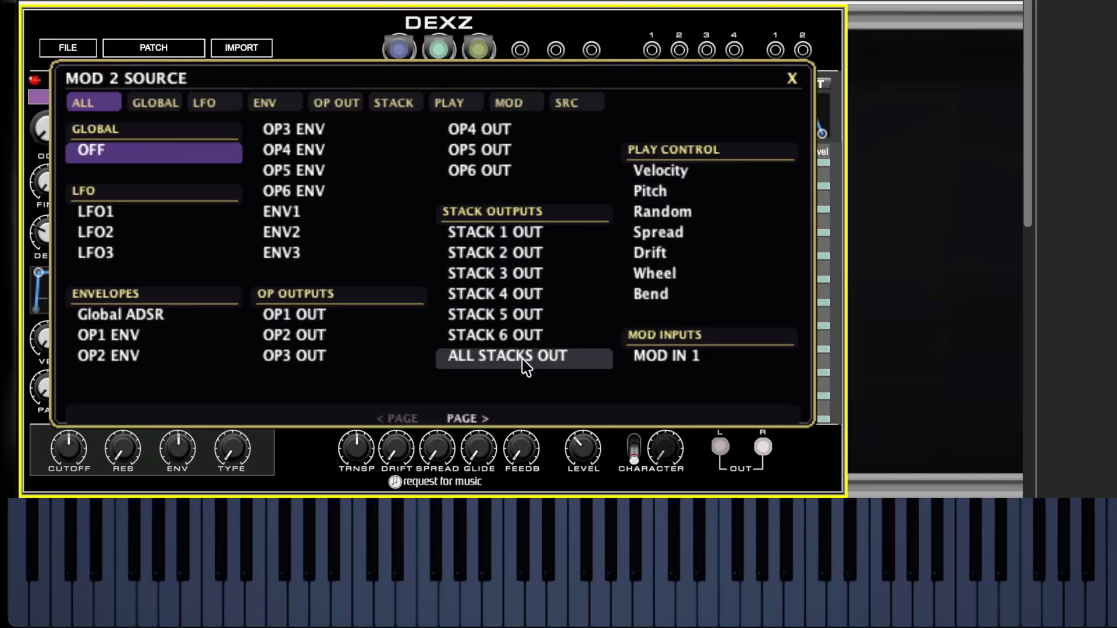
{"action": "left_click", "coordinate": [525, 363]}
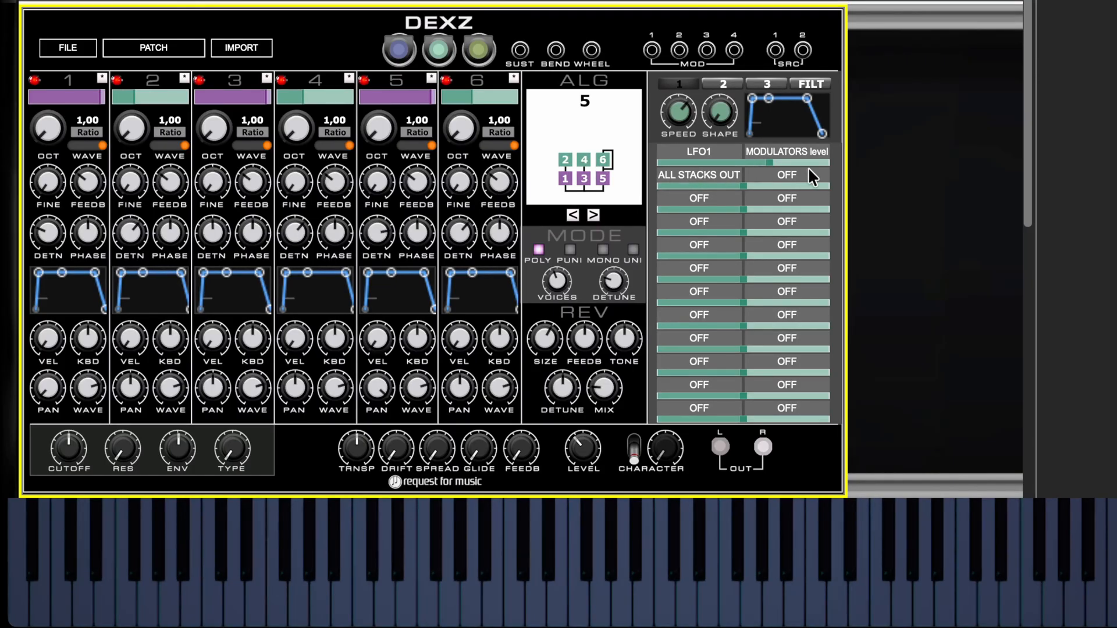
{"action": "left_click", "coordinate": [787, 176]}
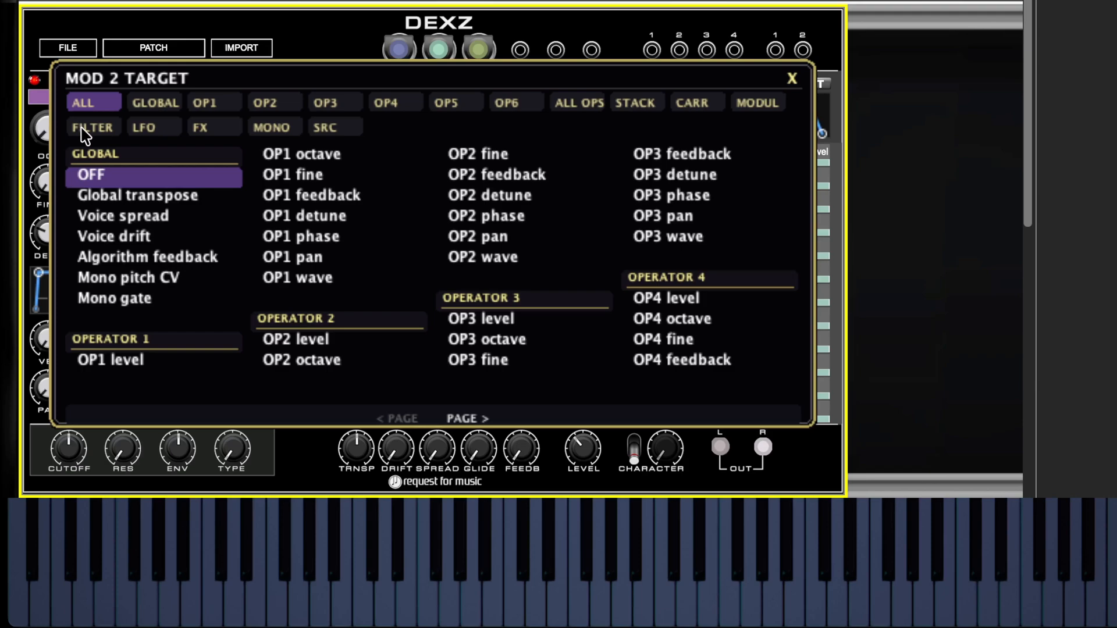
{"action": "left_click", "coordinate": [85, 131]}
{"action": "left_click", "coordinate": [113, 176]}
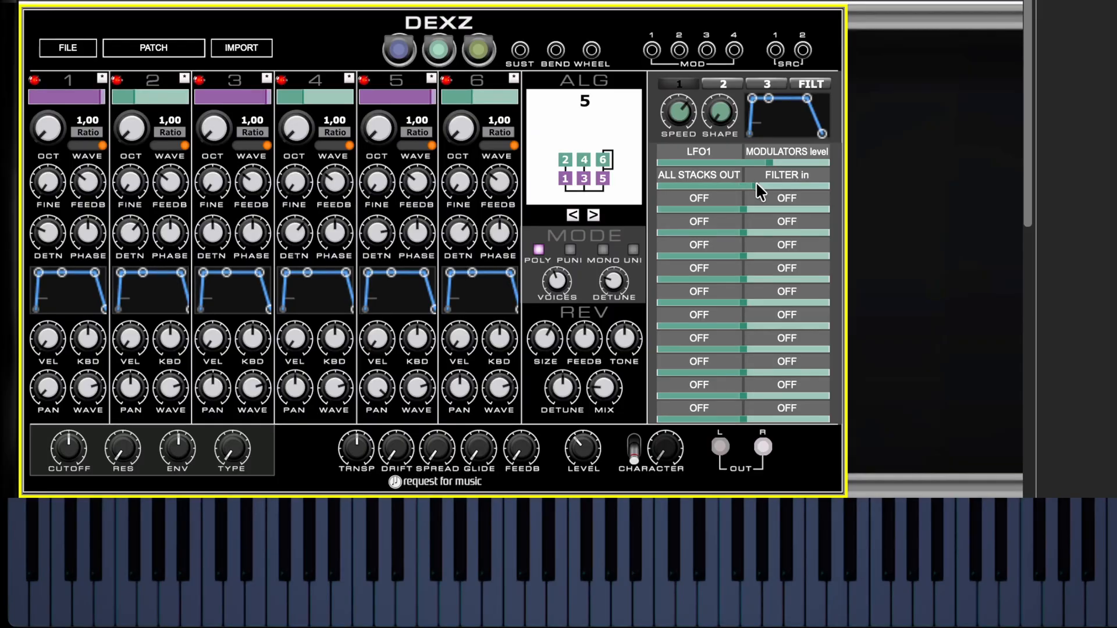
{"action": "left_click_drag", "start_coordinate": [756, 185], "coordinate": [840, 180]}
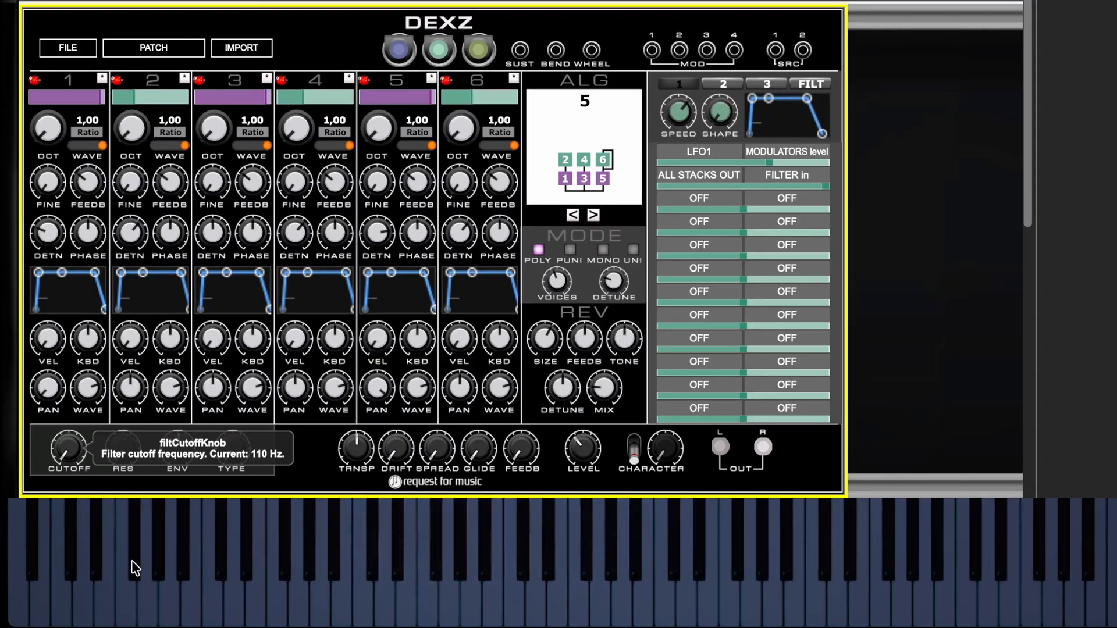
- Lower the filter cutoff and raise its resonance, type and envelope amount settings
{"action": "left_click_drag", "start_coordinate": [65, 459], "coordinate": [65, 442]}
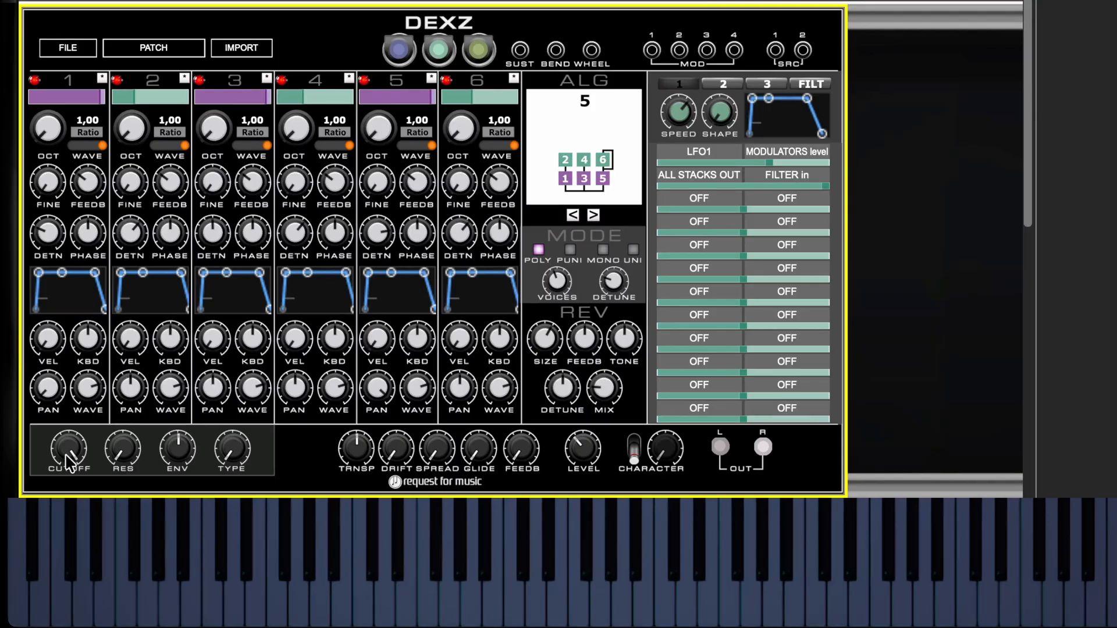
{"action": "left_click_drag", "start_coordinate": [69, 463], "coordinate": [127, 587]}
{"action": "left_click_drag", "start_coordinate": [124, 469], "coordinate": [241, 413]}
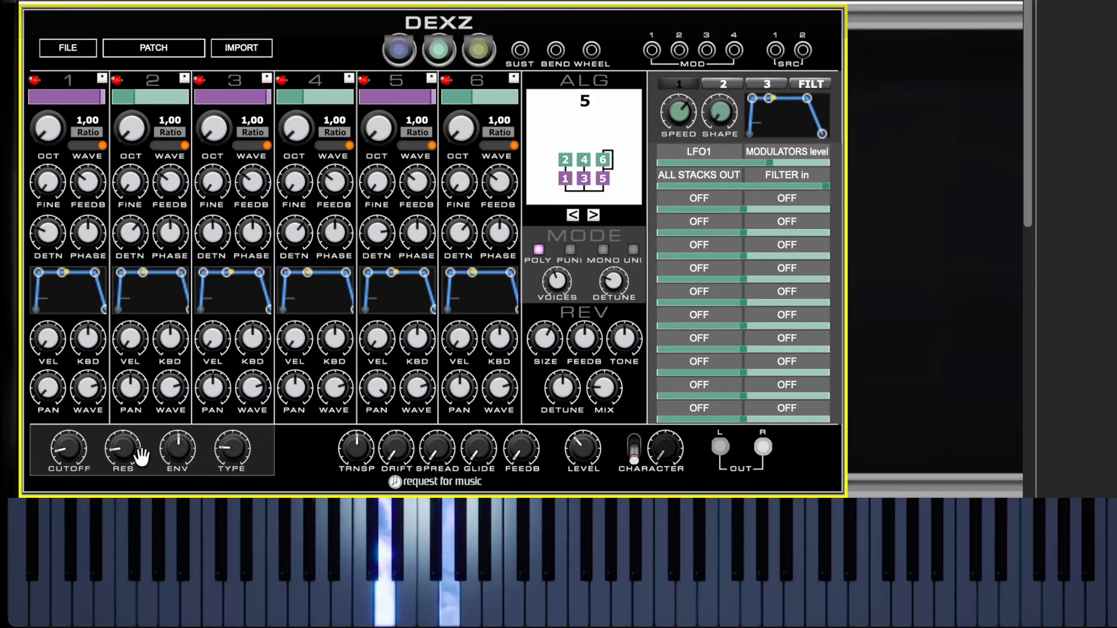
{"action": "left_click_drag", "start_coordinate": [142, 456], "coordinate": [197, 354]}
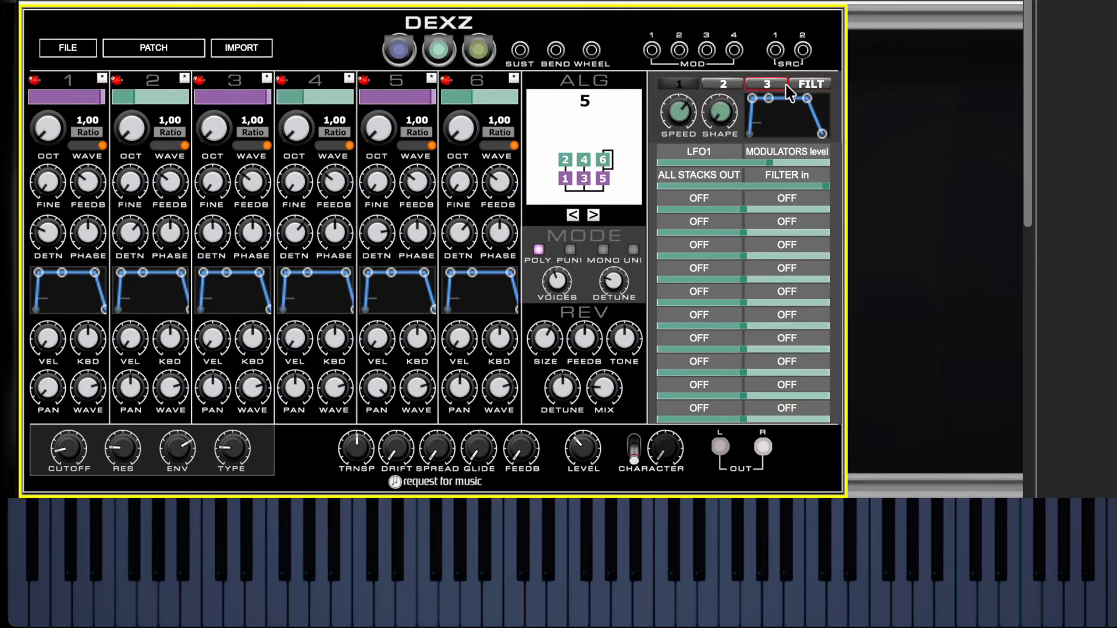
- Slow the filter envelope's attack by placing point 1 at about 742 ms and 5 V, and increase the filter's envelope amount
{"action": "left_click", "coordinate": [815, 85]}
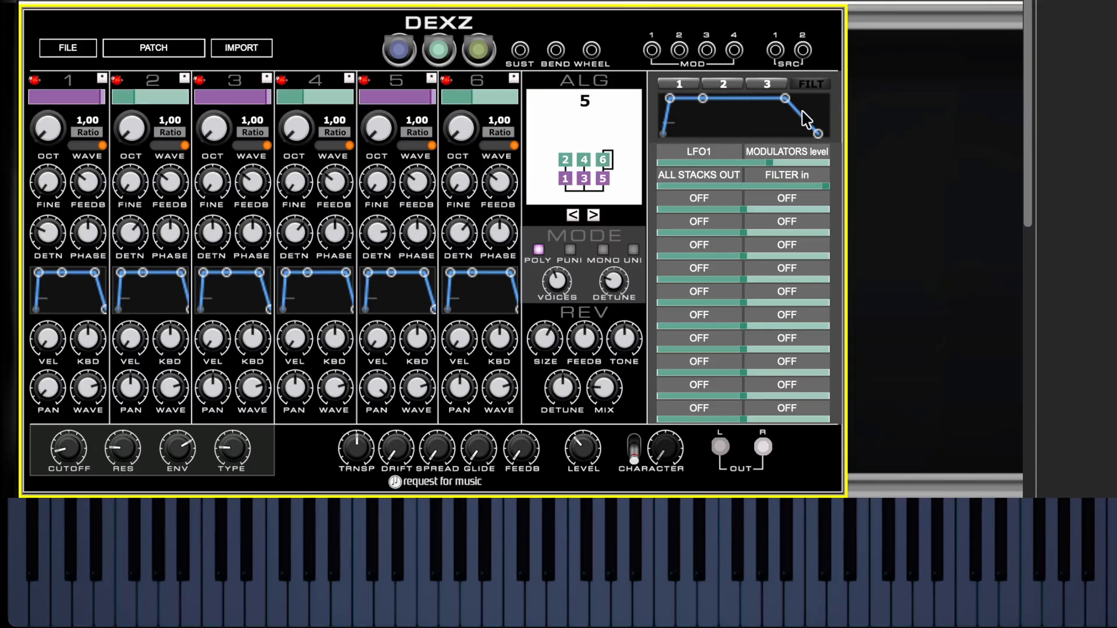
{"action": "left_click", "coordinate": [742, 137]}
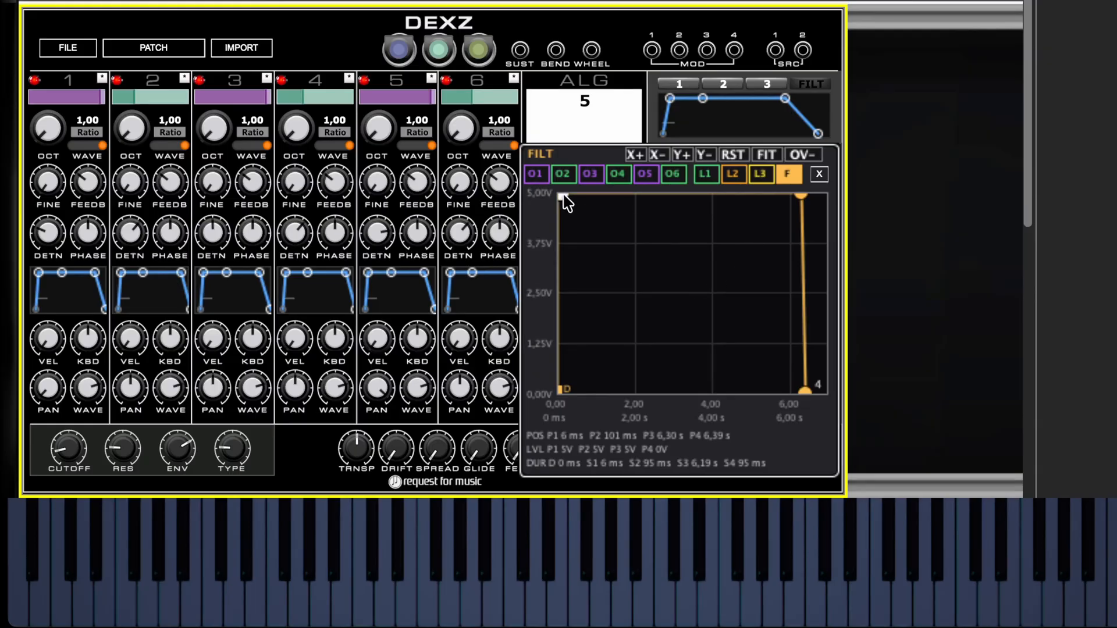
{"action": "left_click_drag", "start_coordinate": [560, 196], "coordinate": [670, 221]}
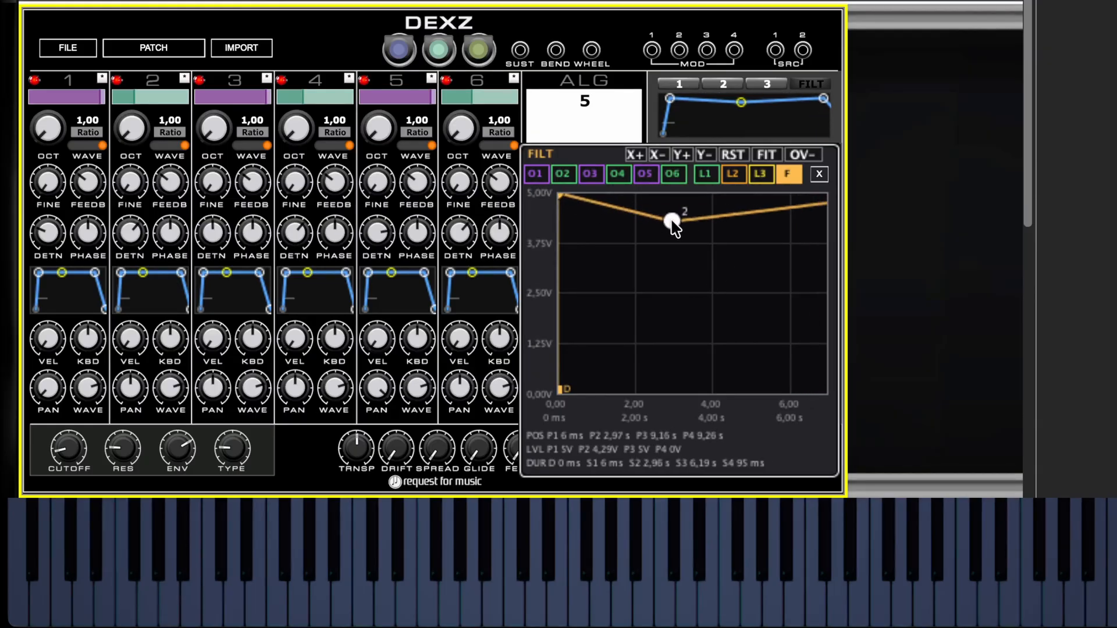
{"action": "left_click_drag", "start_coordinate": [567, 197], "coordinate": [613, 200]}
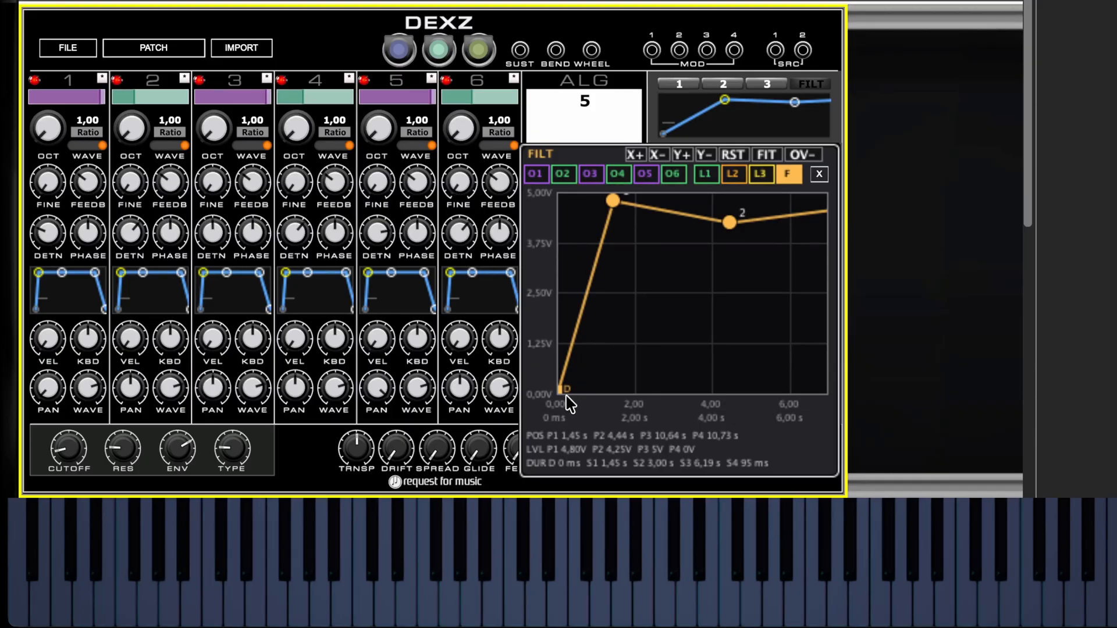
{"action": "mouse_move", "coordinate": [563, 400]}
{"action": "left_mouse_down"}
{"action": "mouse_move", "coordinate": [716, 394]}
{"action": "mouse_move", "coordinate": [576, 407]}
{"action": "mouse_move", "coordinate": [644, 407]}
{"action": "mouse_move", "coordinate": [642, 393]}
{"action": "mouse_move", "coordinate": [553, 396]}
{"action": "left_mouse_up"}
{"action": "left_click_drag", "start_coordinate": [612, 201], "coordinate": [584, 193]}
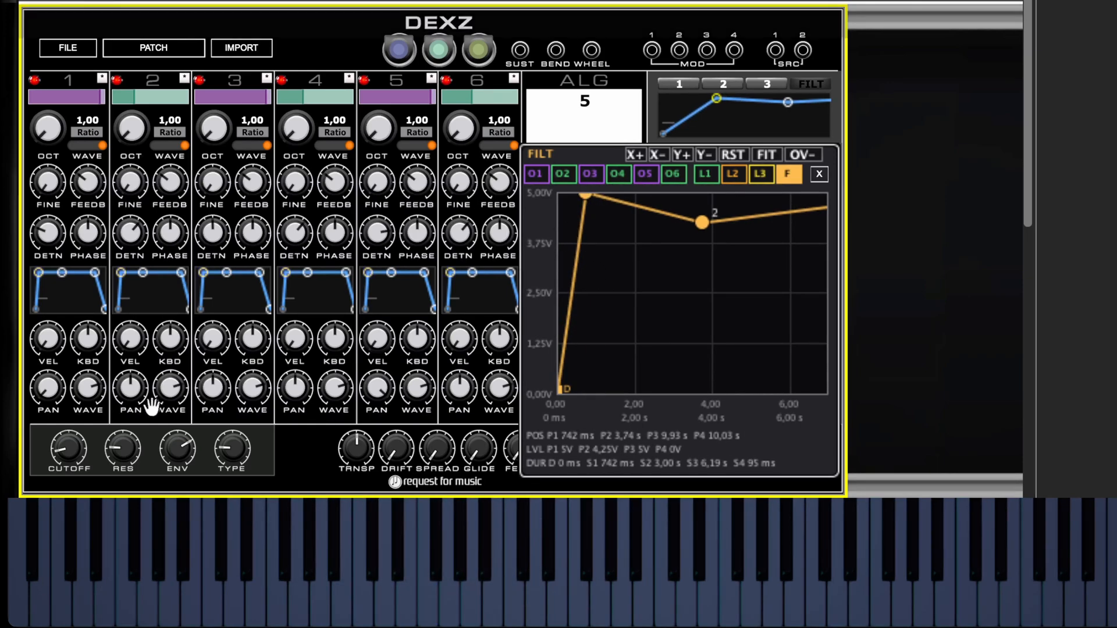
{"action": "left_click_drag", "start_coordinate": [175, 460], "coordinate": [174, 406]}
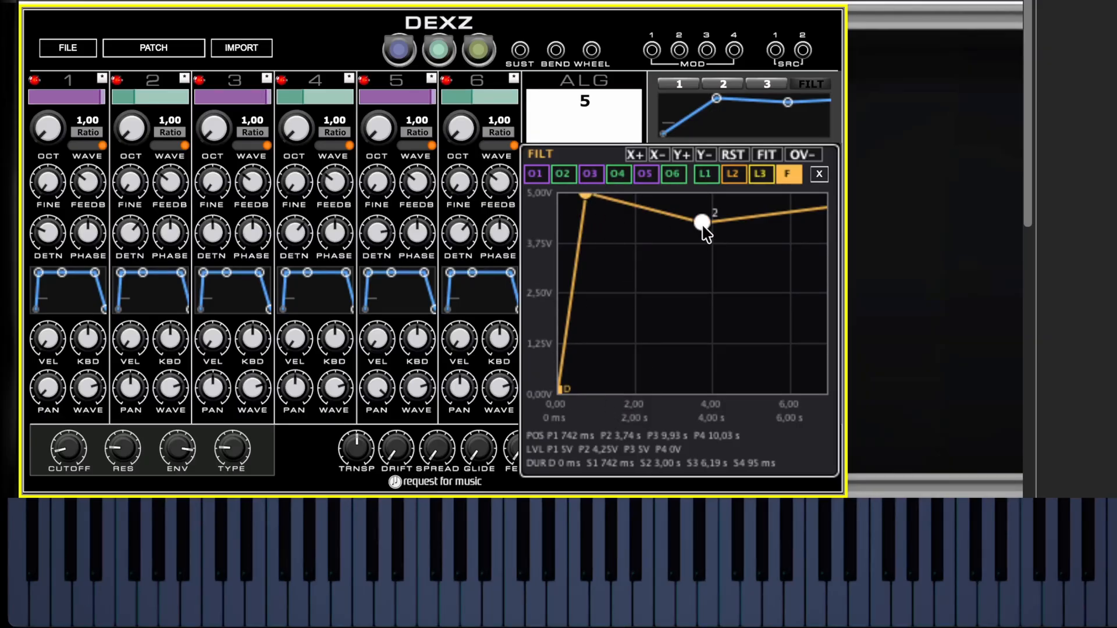
- Move filter envelope point 2 to about 1.48 s at 0.27 V, point 3 to about 2.33 s and point 4 to about 7.70 s
{"action": "left_click_drag", "start_coordinate": [702, 225], "coordinate": [614, 384]}
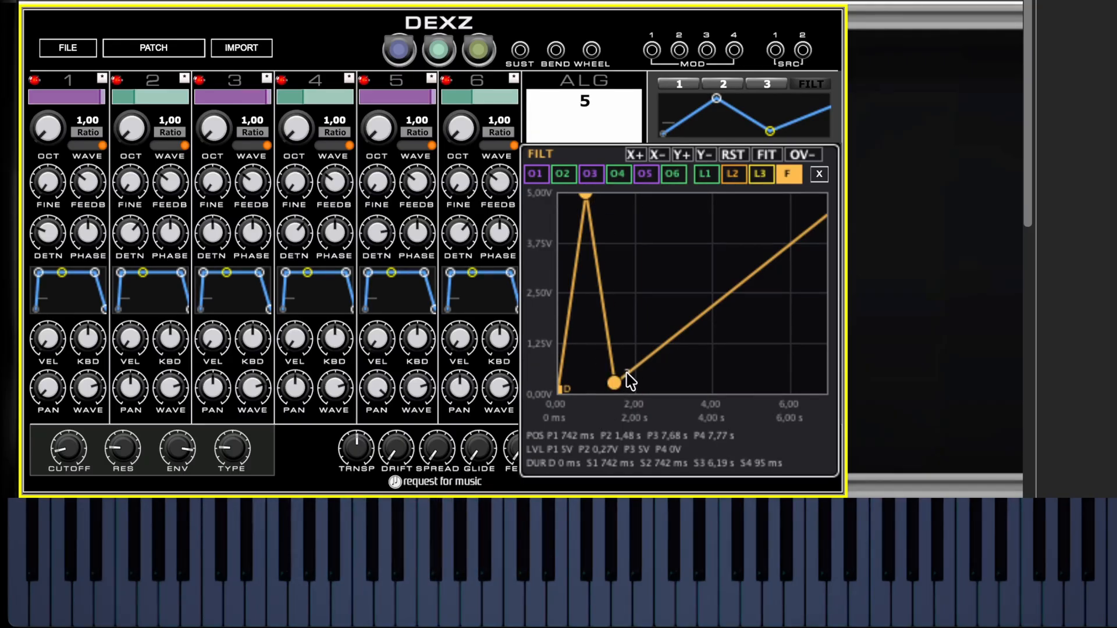
{"action": "left_click_drag", "start_coordinate": [768, 317], "coordinate": [658, 323]}
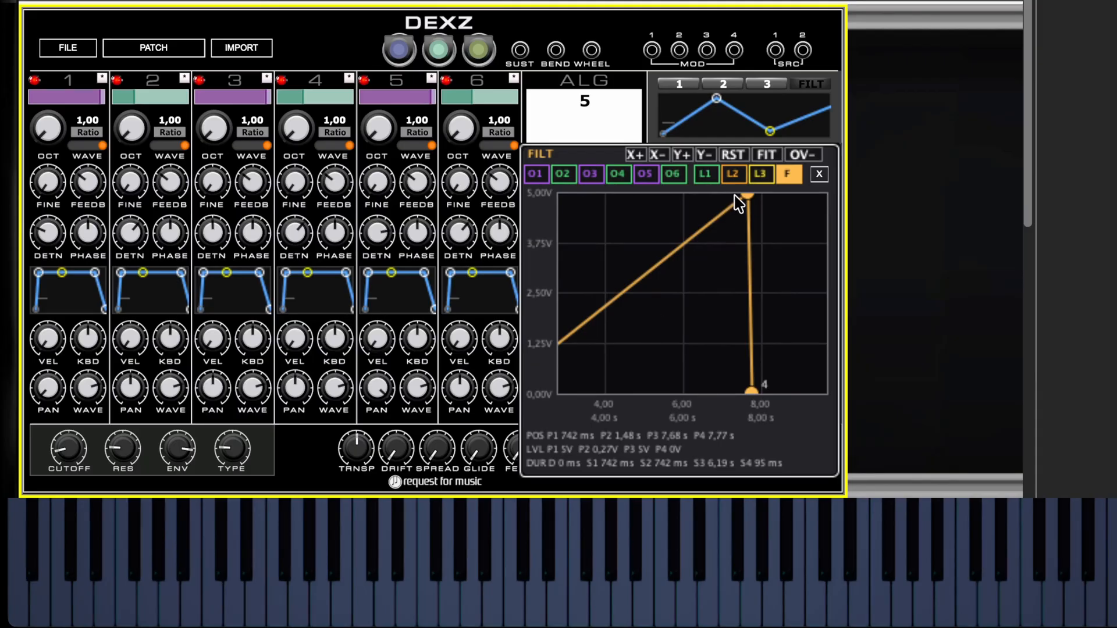
{"action": "left_click_drag", "start_coordinate": [747, 196], "coordinate": [616, 193]}
{"action": "left_click_drag", "start_coordinate": [666, 314], "coordinate": [825, 320]}
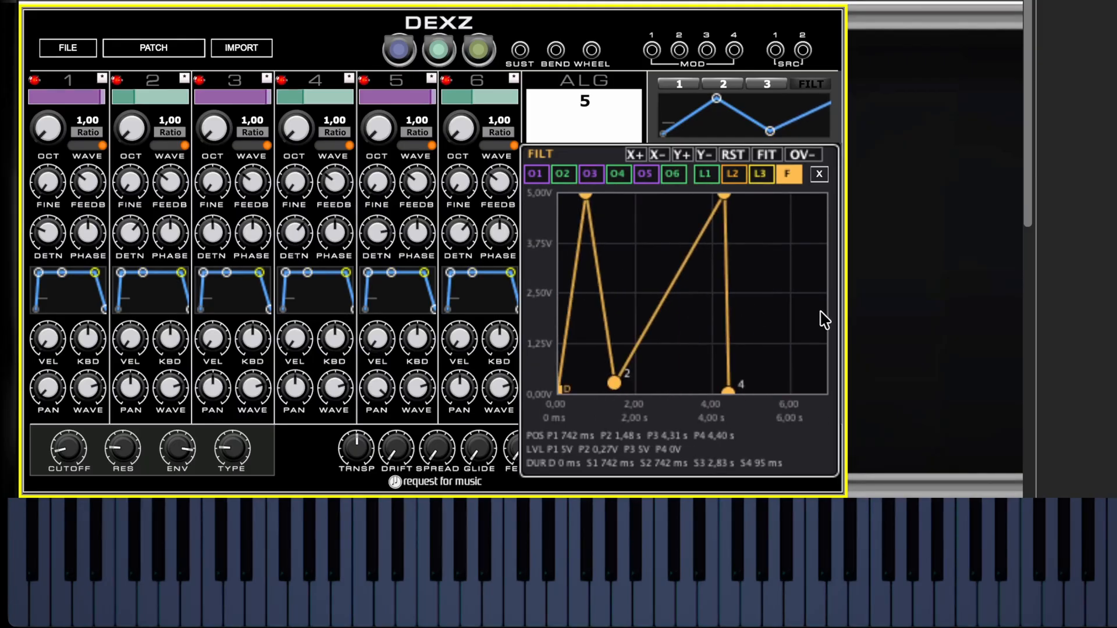
{"action": "left_click_drag", "start_coordinate": [723, 196], "coordinate": [647, 194]}
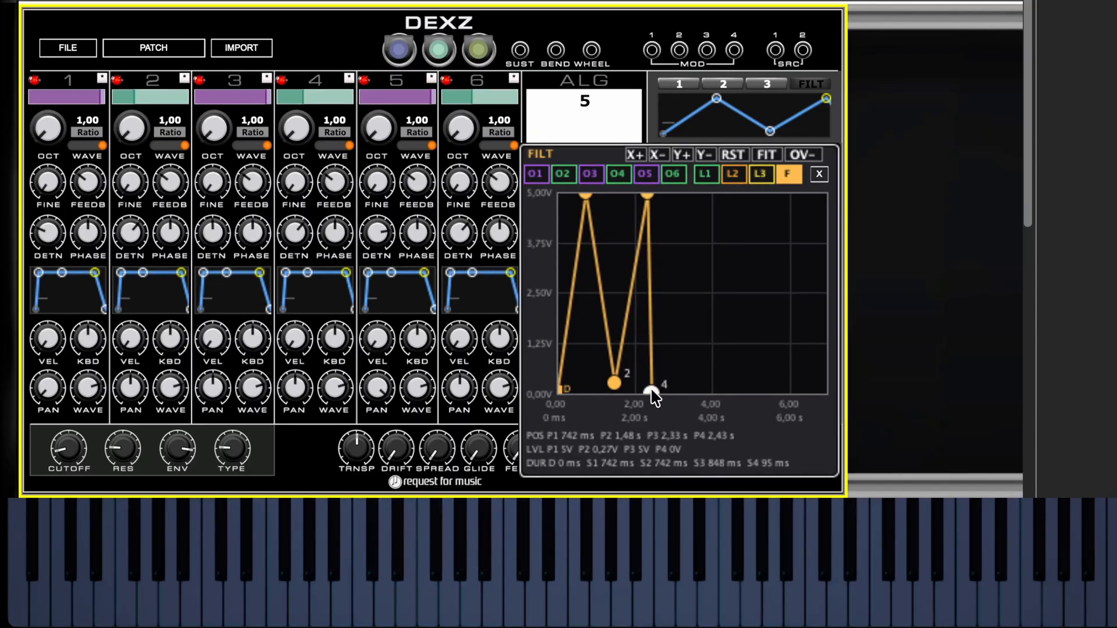
{"action": "left_click_drag", "start_coordinate": [651, 394], "coordinate": [855, 411]}
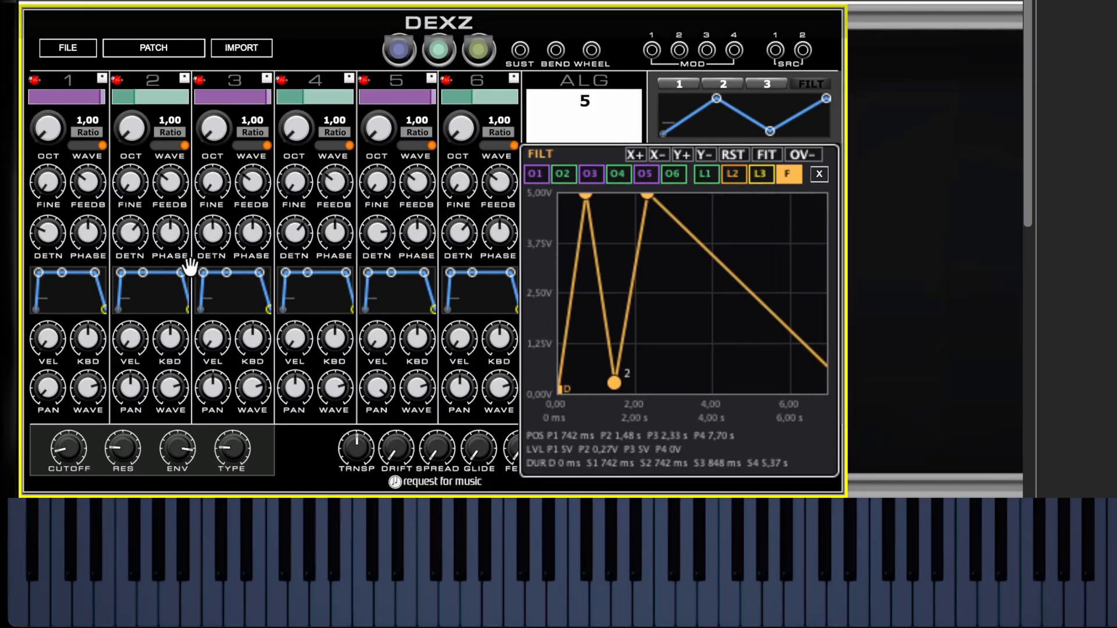
- Lengthen operator 1's envelope release to about 4.34 s by moving its point 4 to about 11.80 s
{"action": "mouse_move", "coordinate": [104, 313]}
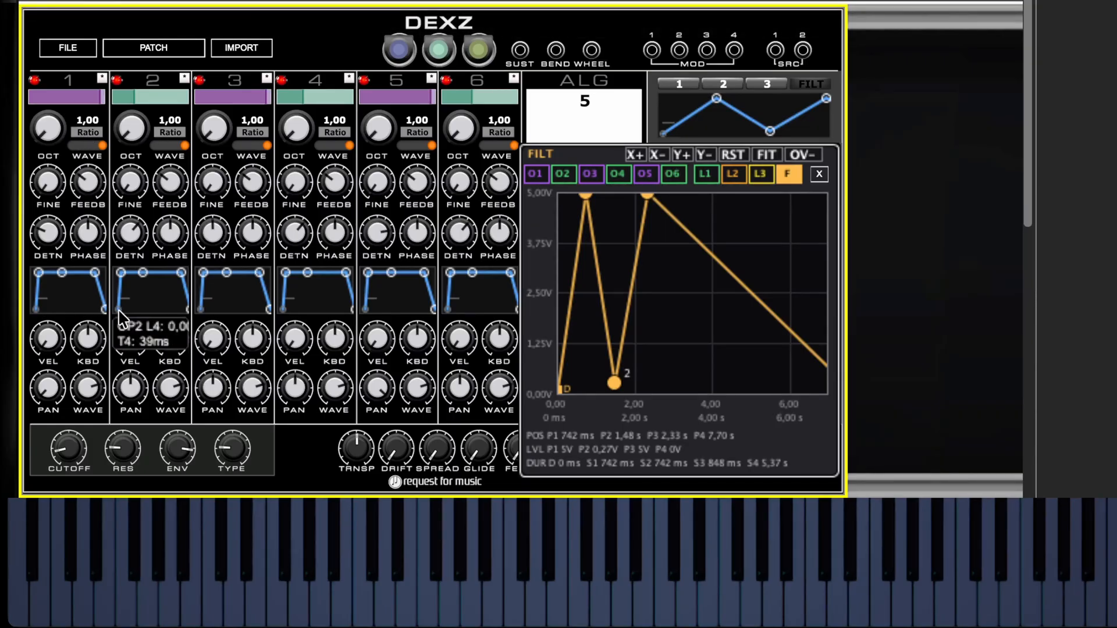
{"action": "left_click", "coordinate": [76, 302]}
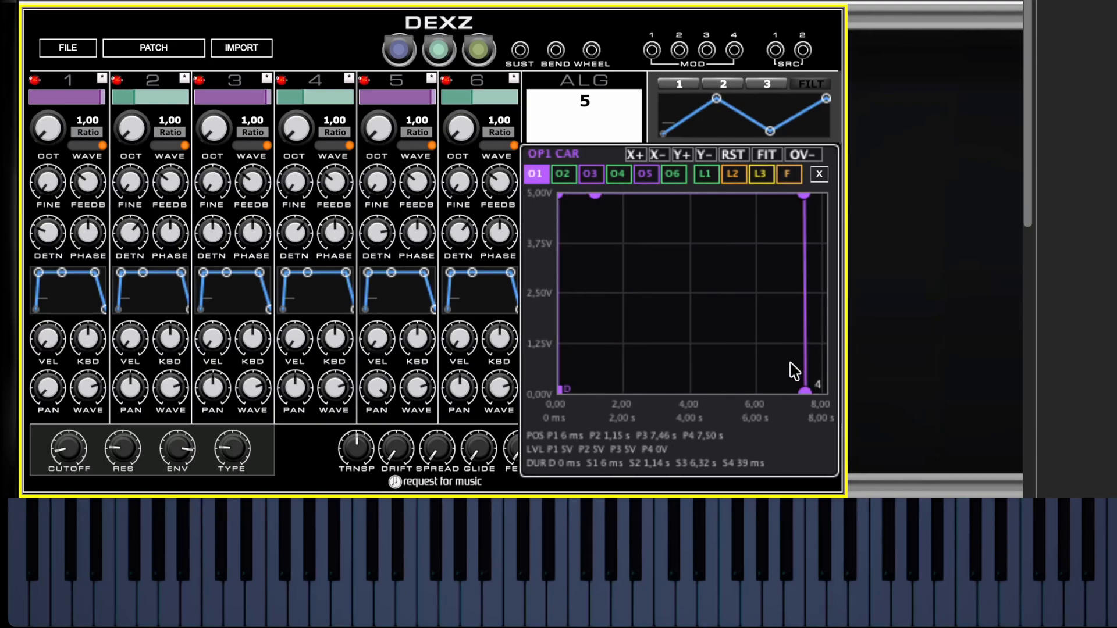
{"action": "left_click_drag", "start_coordinate": [734, 353], "coordinate": [603, 348]}
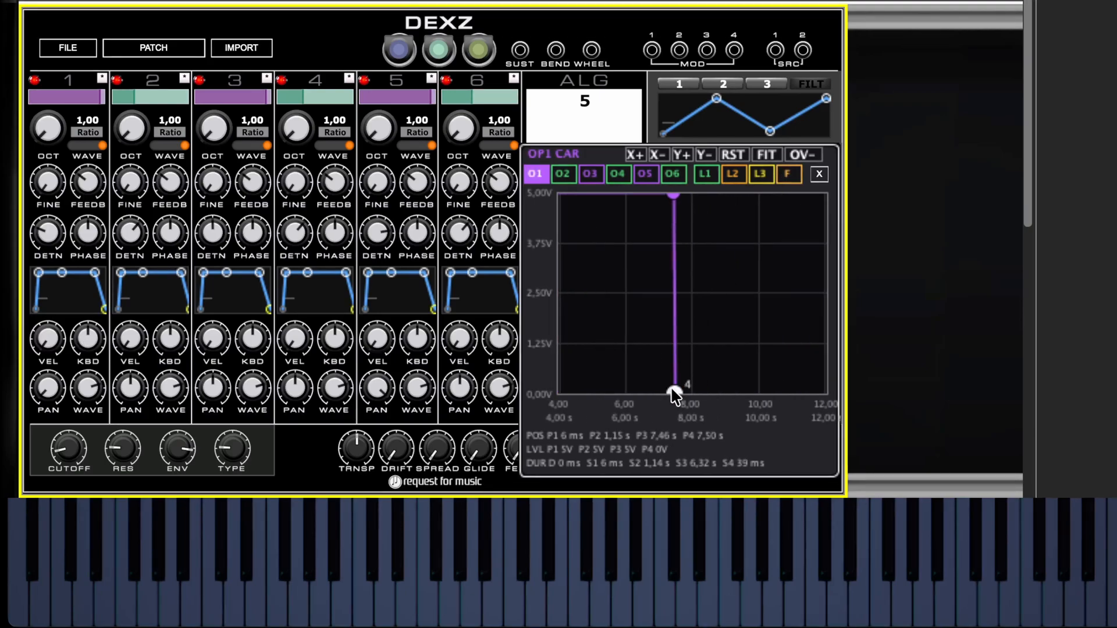
{"action": "left_click_drag", "start_coordinate": [674, 394], "coordinate": [812, 439]}
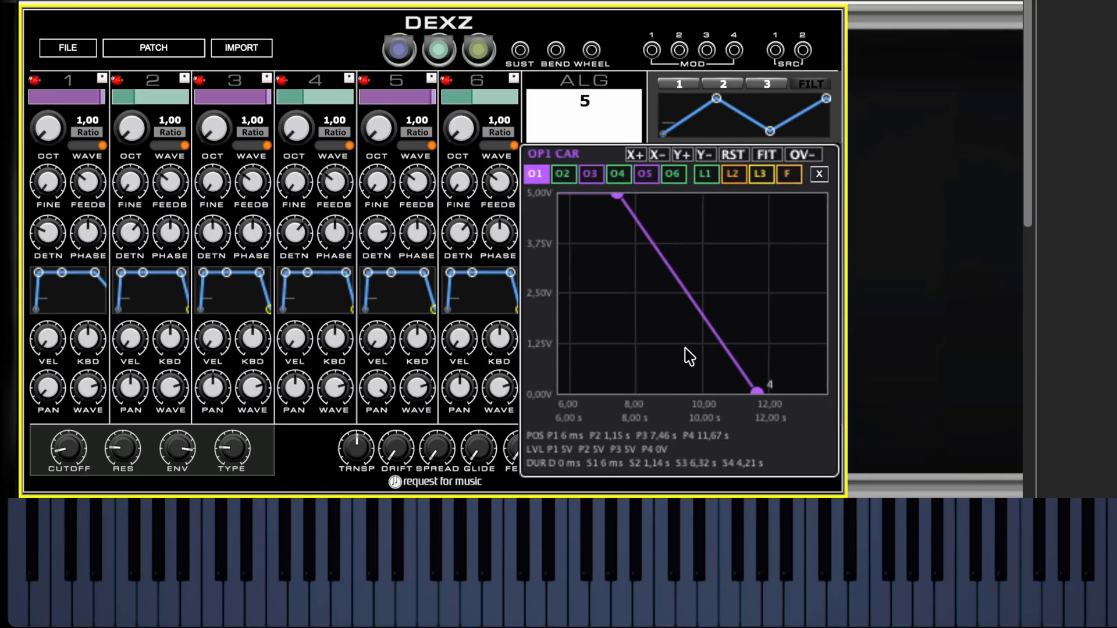
{"action": "left_click_drag", "start_coordinate": [709, 391], "coordinate": [713, 393]}
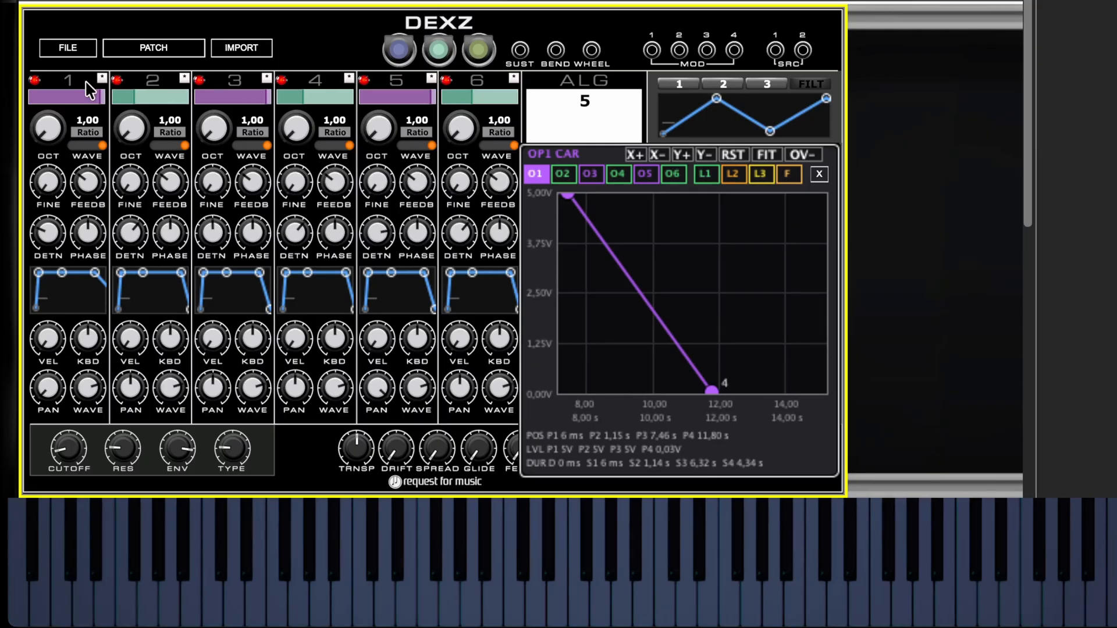
- Copy operator 1's envelope and paste it onto operators 2, 3, 4, 5 and 6
{"action": "mouse_move", "coordinate": [94, 273]}
{"action": "key", "text": "ctrl+c"}
{"action": "key", "text": "ctrl+v"}
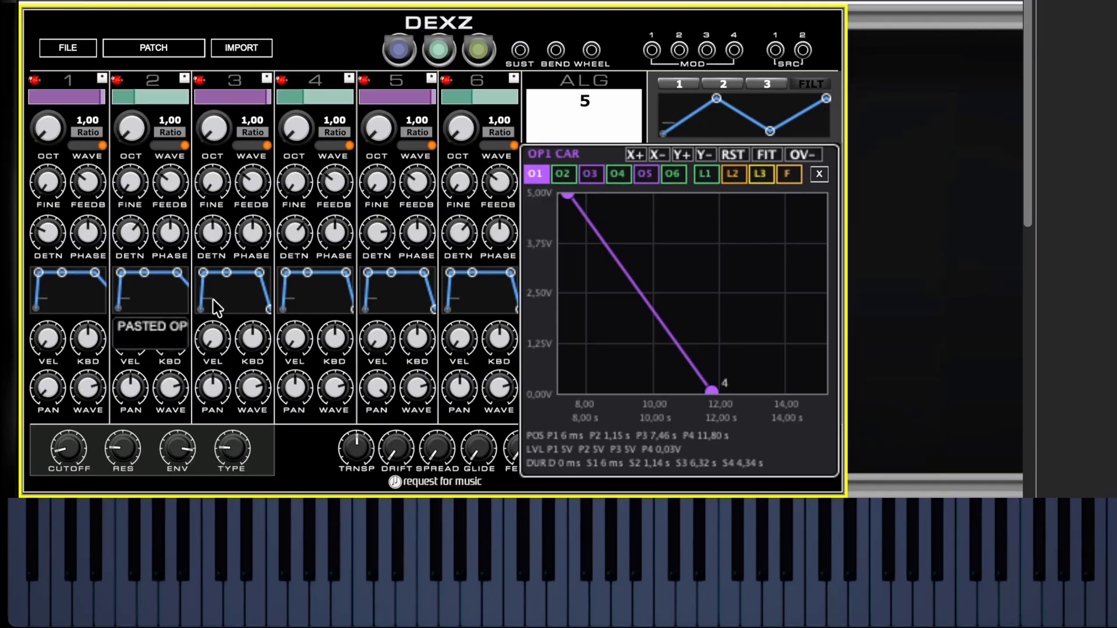
{"action": "key", "text": "ctrl+v"}
{"action": "key", "text": "ctrl+v"}
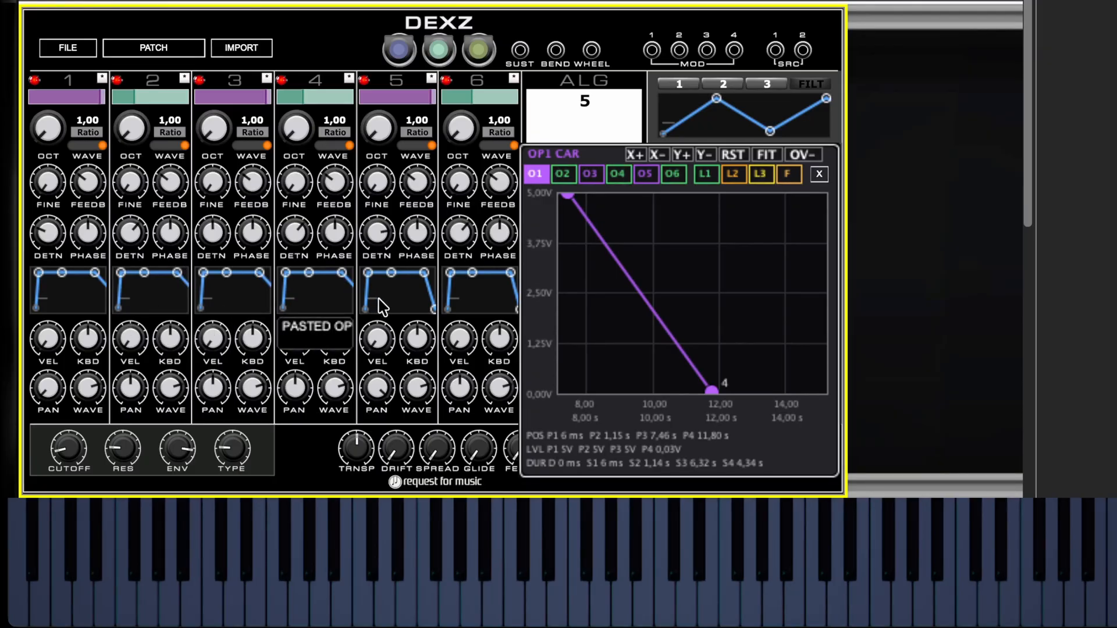
{"action": "key", "text": "ctrl+v"}
{"action": "key", "text": "ctrl+v"}
{"action": "mouse_move", "coordinate": [471, 394]}
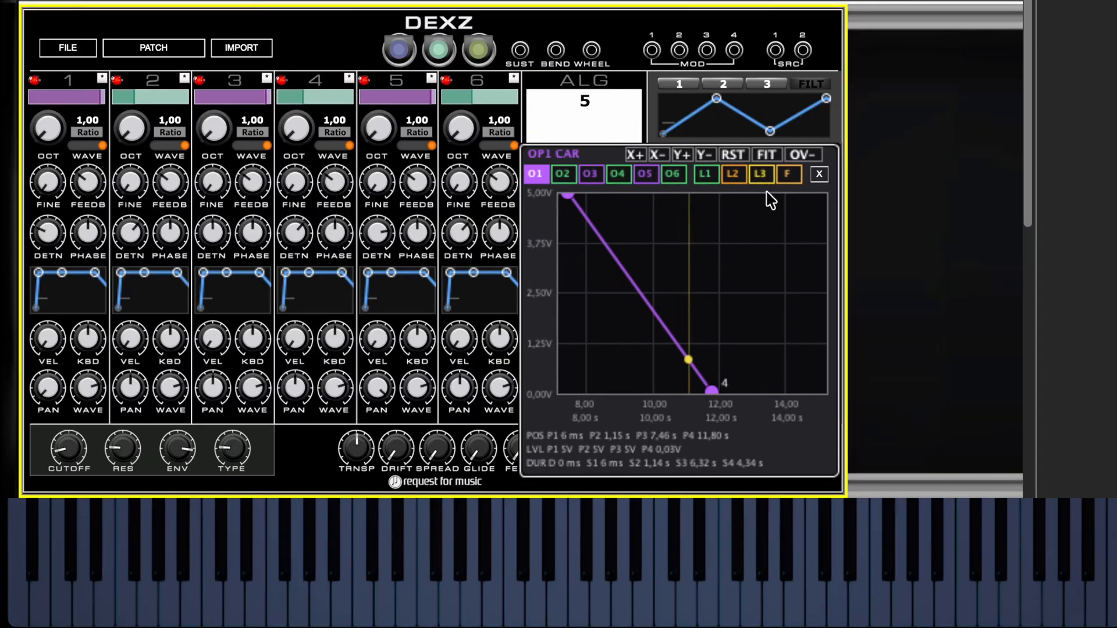
- Move filter envelope point 1 to about 2.21 s at 4.83 V, point 2 to about 2.21 s at 0 V, and point 3 to about 4.25 s
{"action": "left_click", "coordinate": [787, 173]}
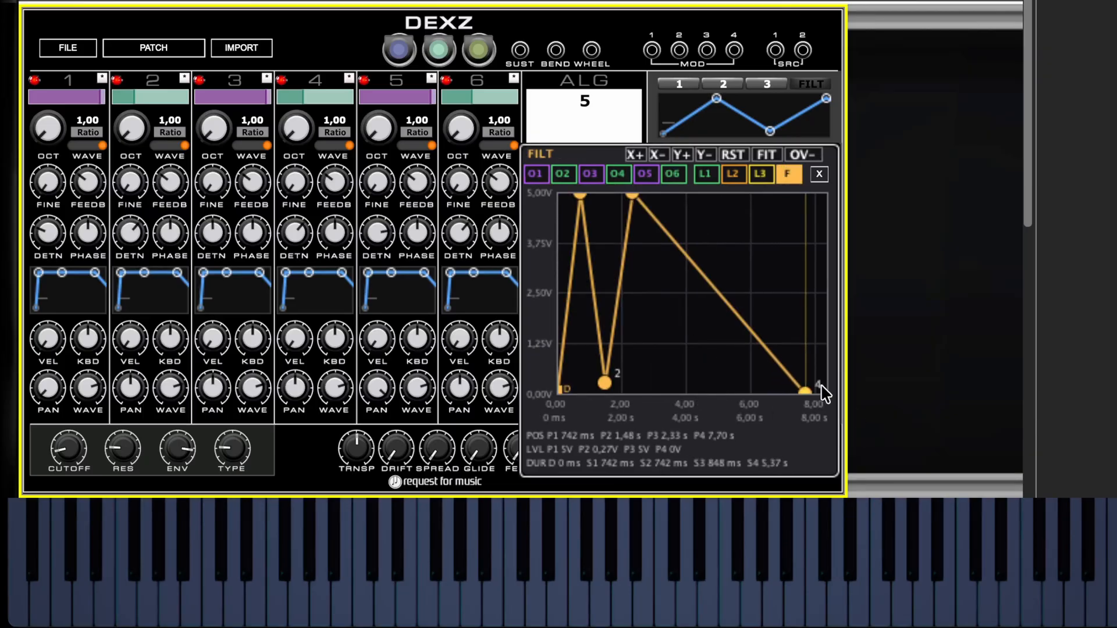
{"action": "left_click_drag", "start_coordinate": [574, 196], "coordinate": [627, 200]}
{"action": "left_click_drag", "start_coordinate": [650, 382], "coordinate": [625, 397]}
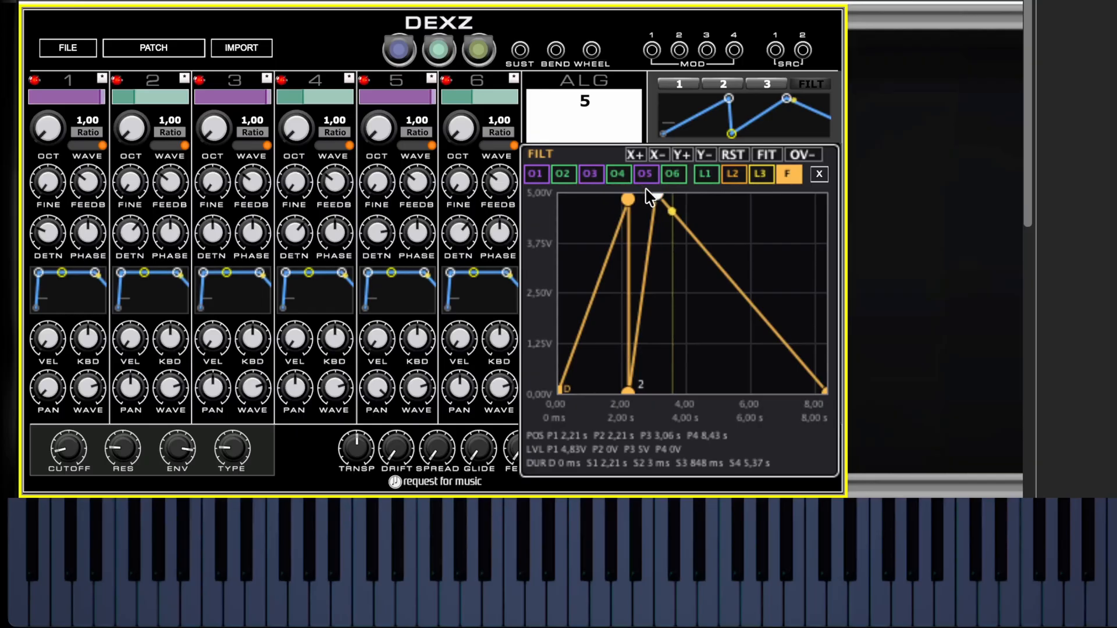
{"action": "left_click_drag", "start_coordinate": [655, 195], "coordinate": [693, 201]}
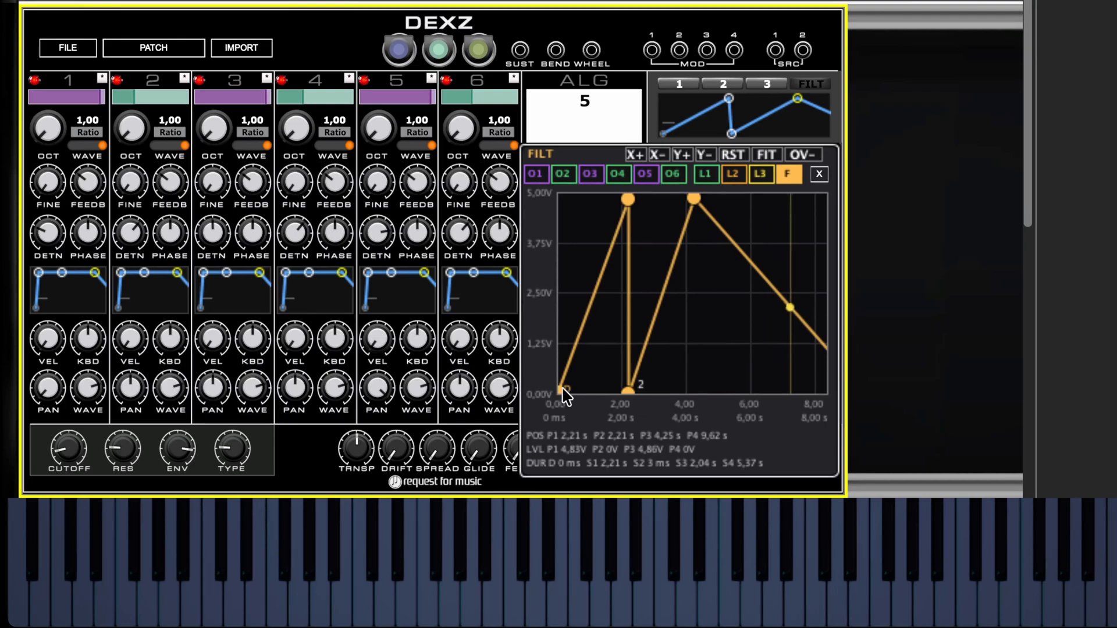
- Set the filter envelope's delay to about 2.00 s and move its point 4 to about 11.38 s at 0 V
{"action": "left_click_drag", "start_coordinate": [560, 388], "coordinate": [621, 400]}
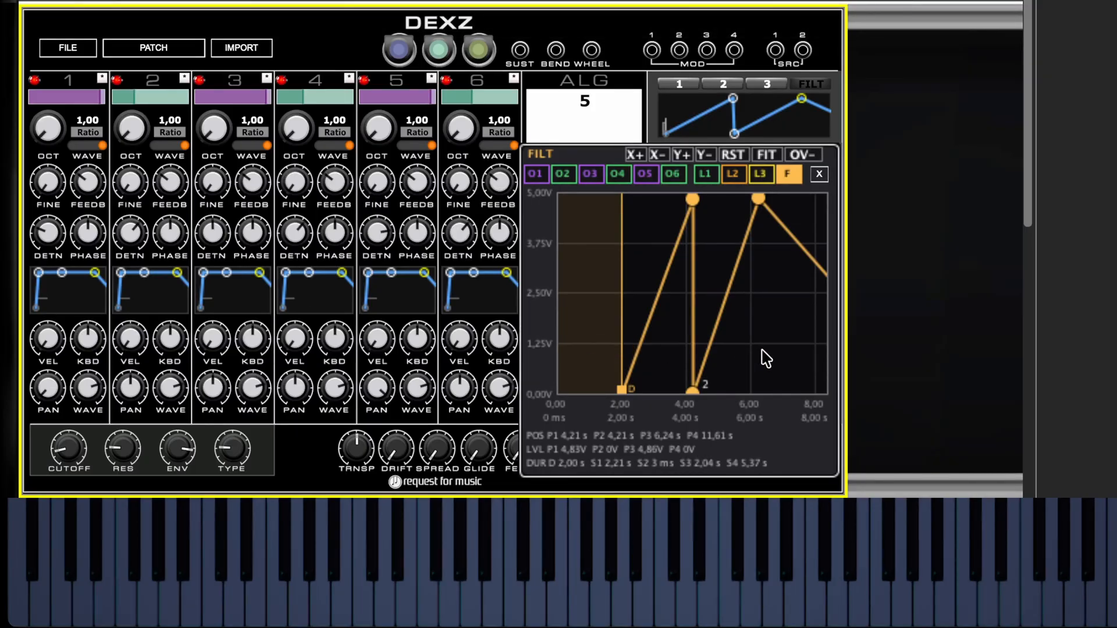
{"action": "left_click_drag", "start_coordinate": [765, 358], "coordinate": [532, 360]}
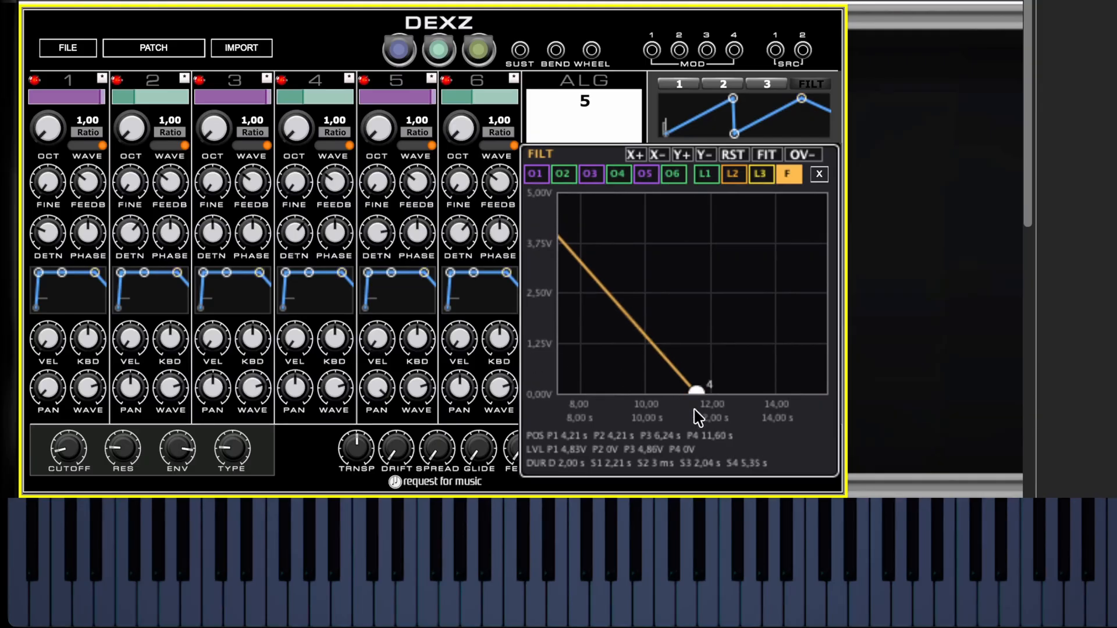
{"action": "left_click_drag", "start_coordinate": [694, 409], "coordinate": [692, 436]}
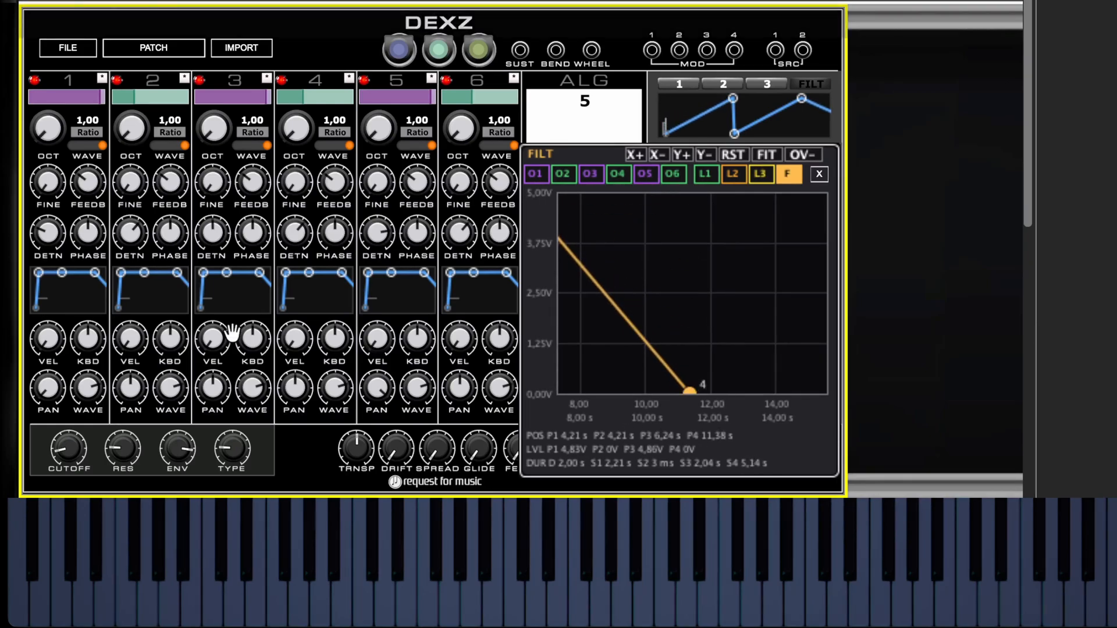
- Move operator 1's envelope point 4 to about 11.75 s at 0 V, and paste that envelope onto operators 2 to 6
{"action": "left_click", "coordinate": [75, 308]}
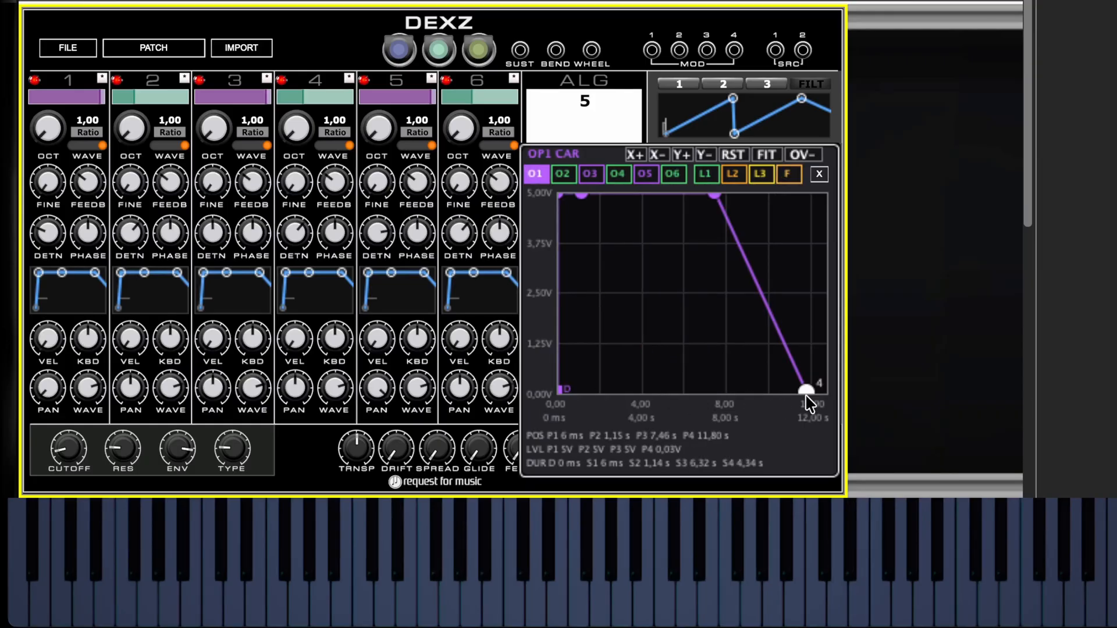
{"action": "mouse_move", "coordinate": [807, 397]}
{"action": "left_mouse_down"}
{"action": "mouse_move", "coordinate": [808, 418]}
{"action": "mouse_move", "coordinate": [809, 258]}
{"action": "mouse_move", "coordinate": [807, 416]}
{"action": "left_mouse_up"}
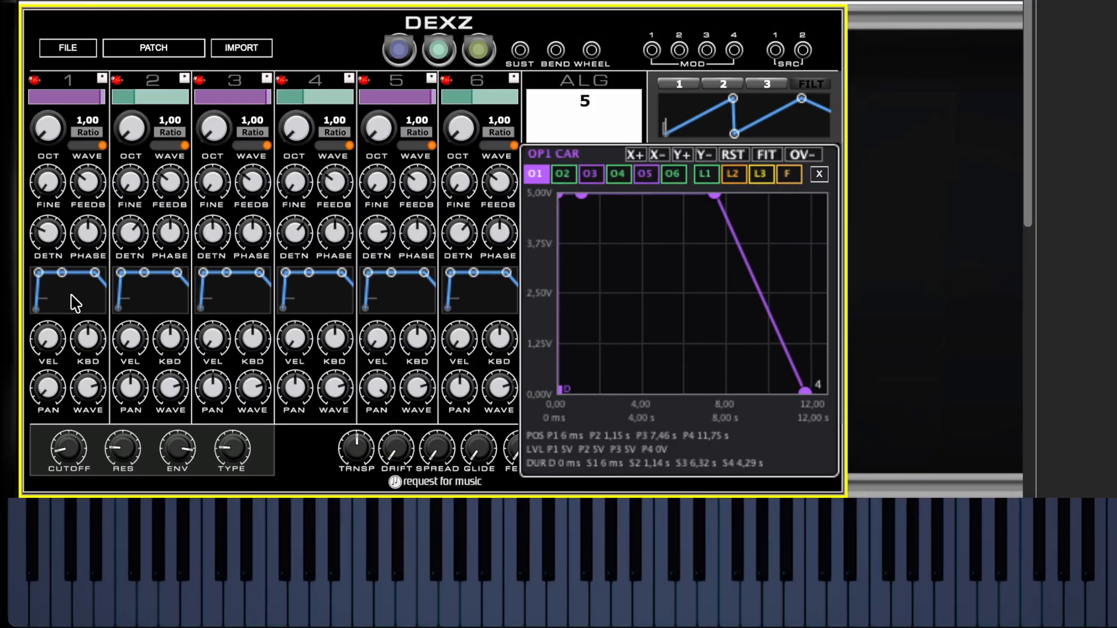
{"action": "key", "text": "ctrl+c"}
{"action": "key", "text": "ctrl+v"}
{"action": "key", "text": "ctrl+v"}
{"action": "key", "text": "ctrl+v"}
{"action": "key", "text": "ctrl+v"}
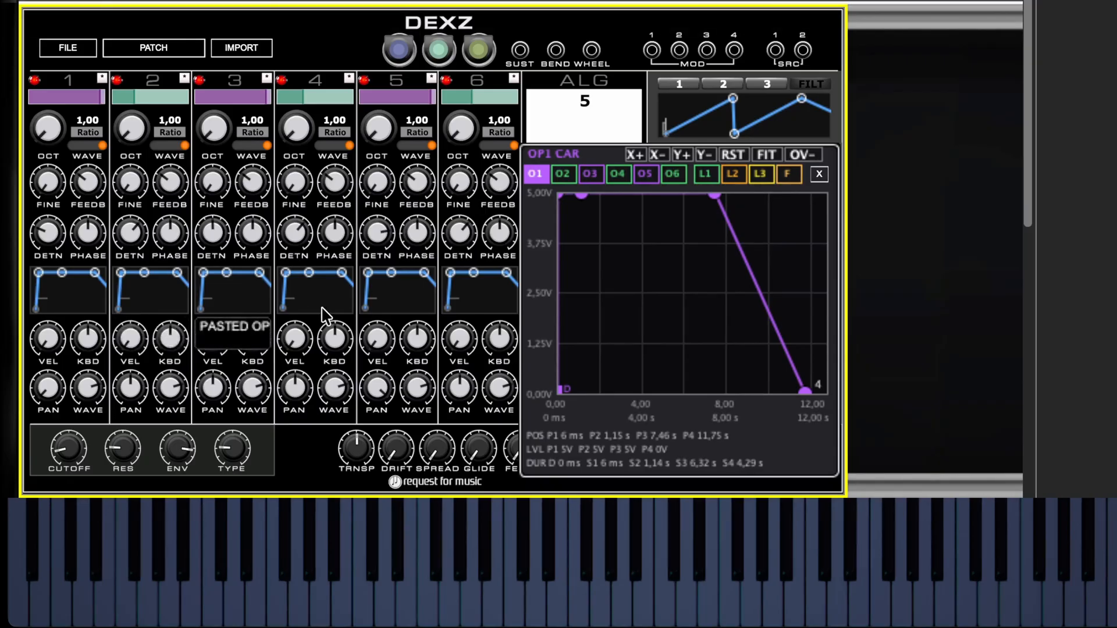
{"action": "key", "text": "ctrl+v"}
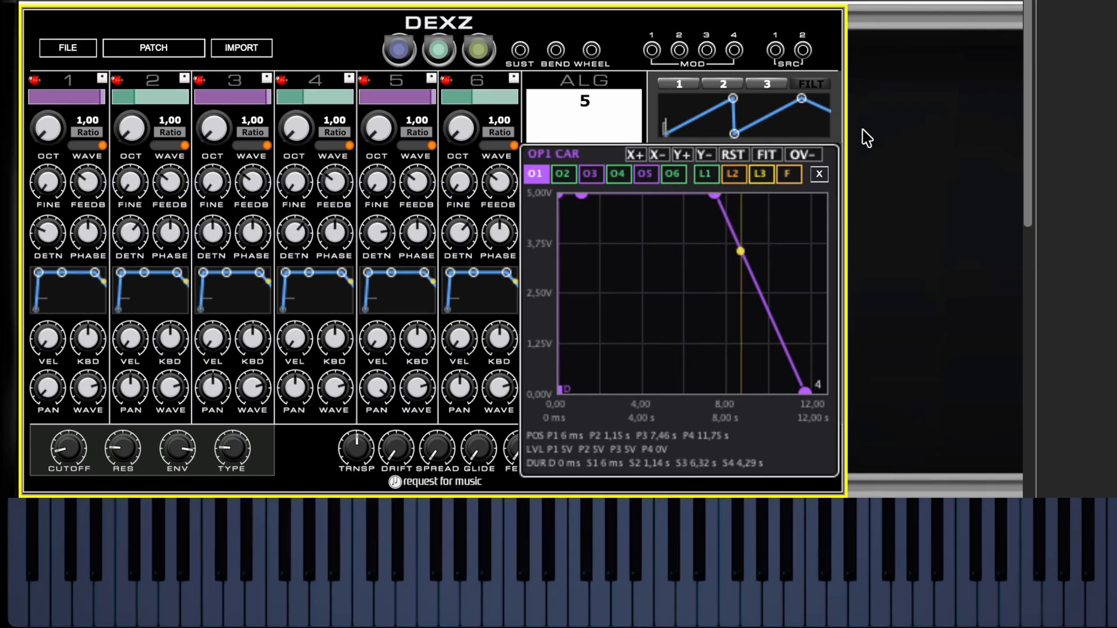
- Reduce the filter envelope's delay to 0 ms and move its point 2 to about 10.22 s at 0 V
{"action": "left_click", "coordinate": [793, 125]}
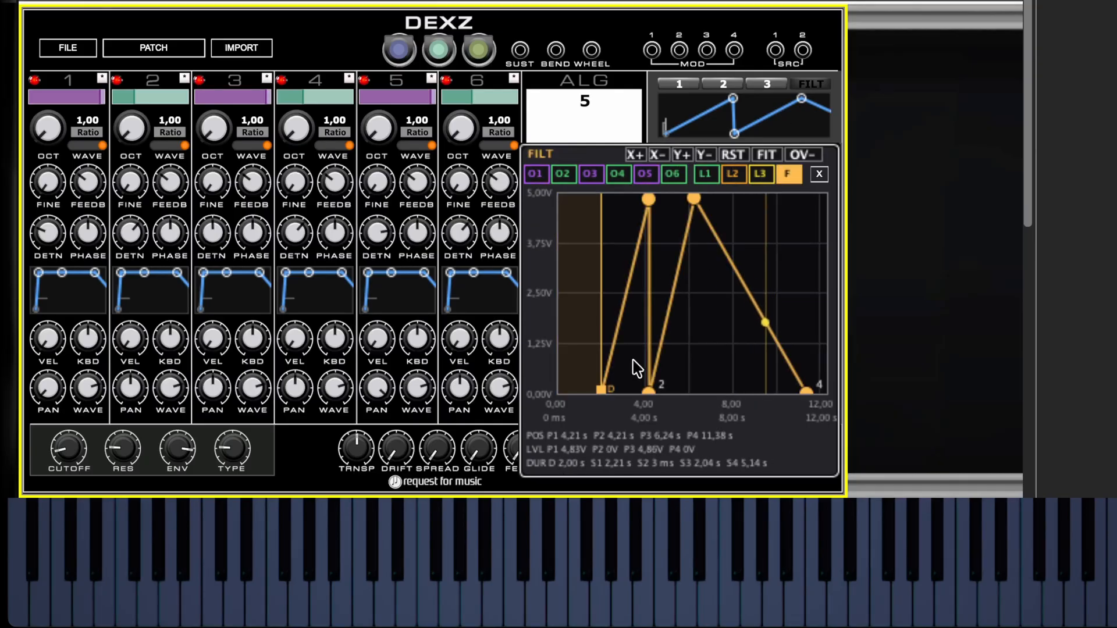
{"action": "left_click_drag", "start_coordinate": [602, 390], "coordinate": [553, 399]}
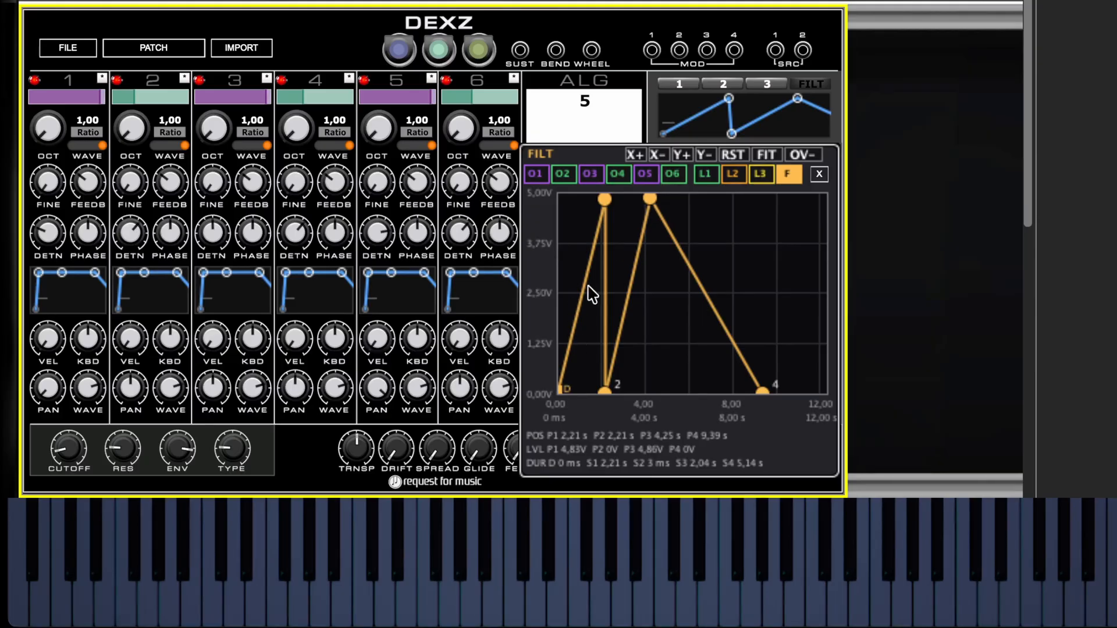
{"action": "left_click_drag", "start_coordinate": [608, 391], "coordinate": [781, 416]}
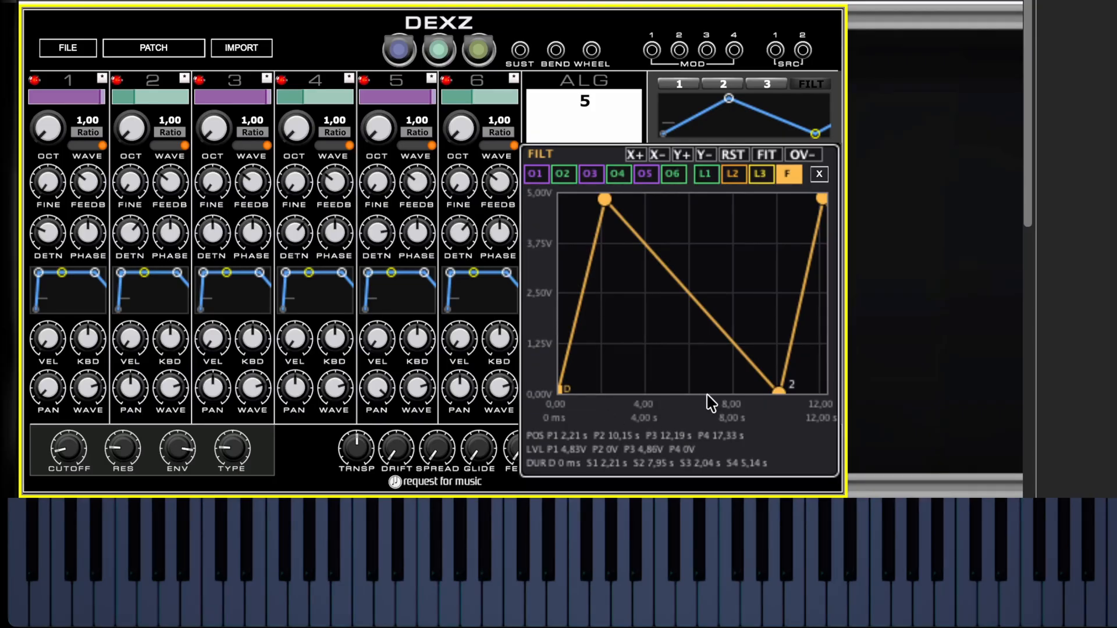
{"action": "left_click_drag", "start_coordinate": [778, 393], "coordinate": [780, 394]}
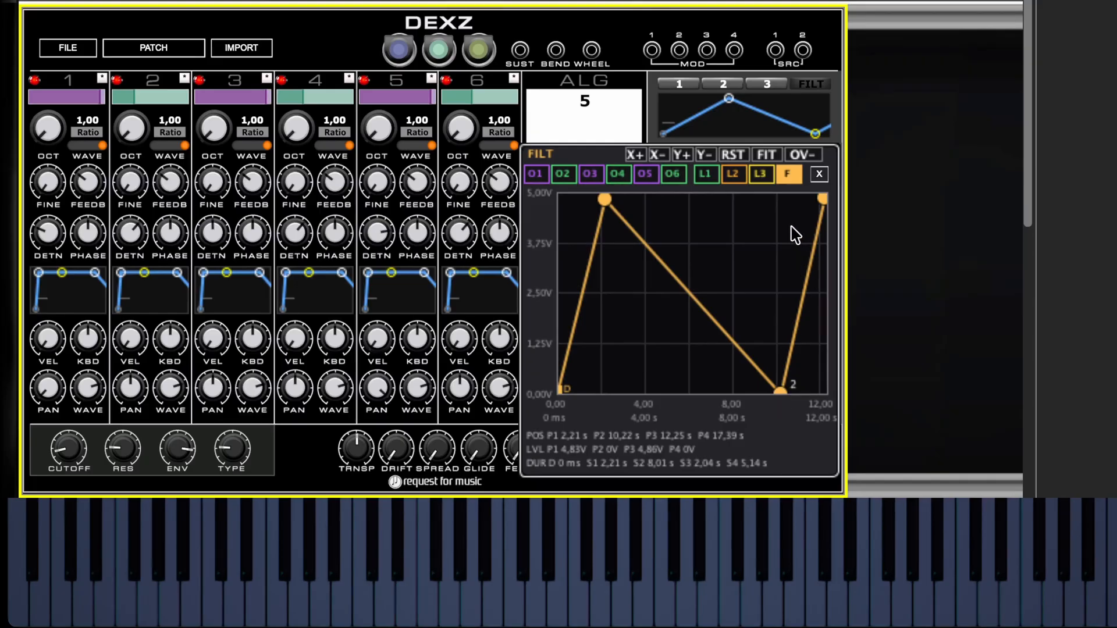
- Move filter envelope point 3 to about 14.35 s at 0 V and close the envelope editor
{"action": "left_click_drag", "start_coordinate": [795, 235], "coordinate": [598, 239]}
{"action": "left_click_drag", "start_coordinate": [626, 198], "coordinate": [672, 398]}
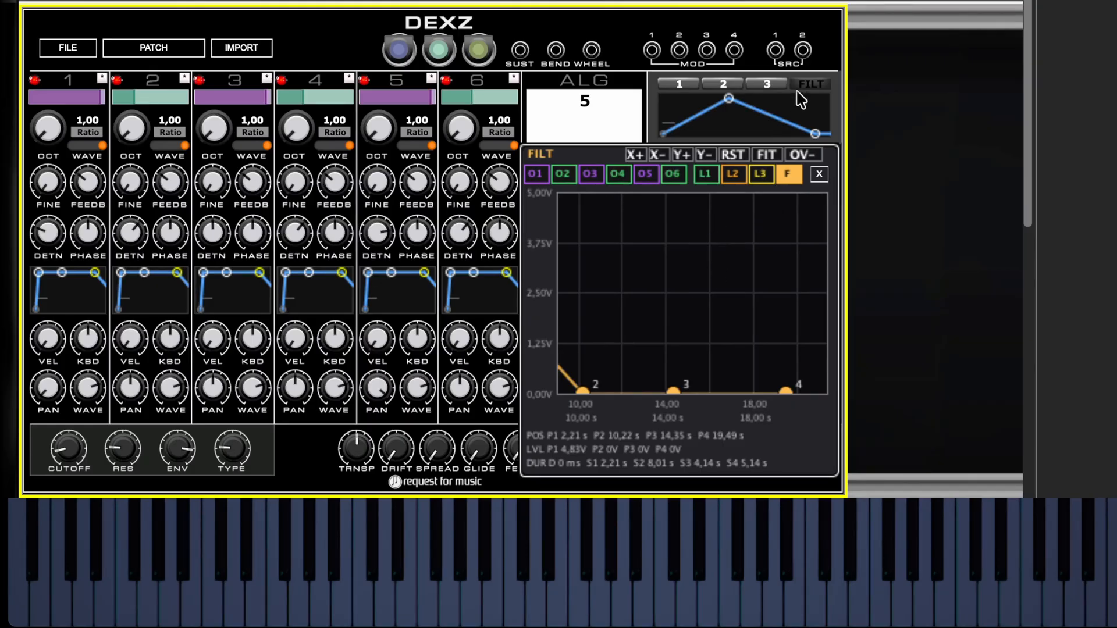
{"action": "left_click", "coordinate": [817, 175]}
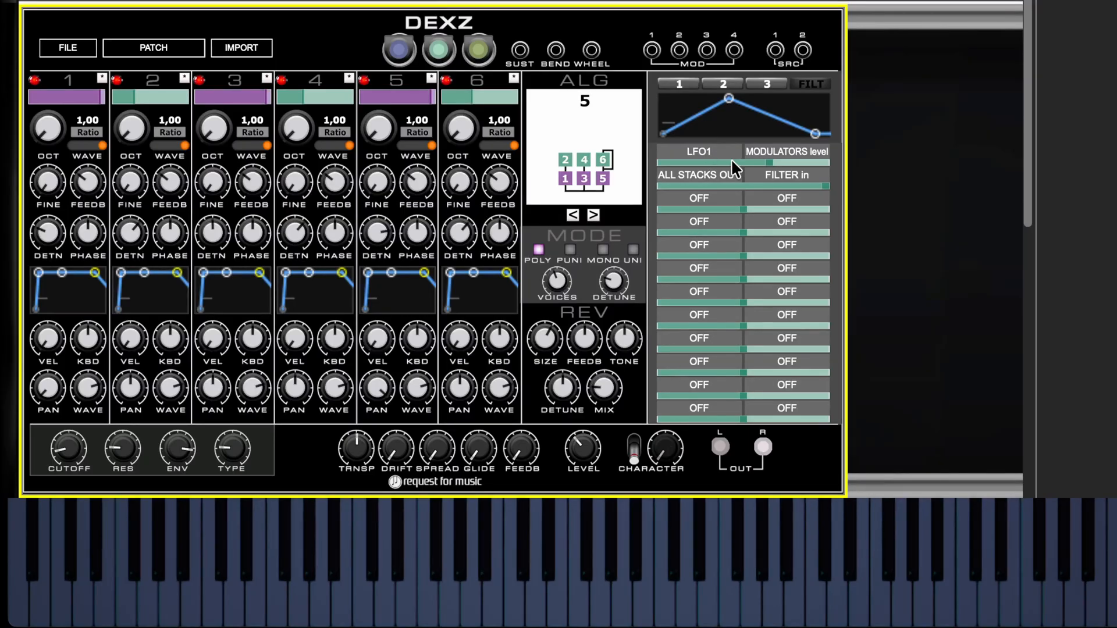
- Route ENV1 to OP1 octave in the third modulation slot and raise its amount to the maximum
{"action": "mouse_move", "coordinate": [730, 158]}
{"action": "left_click", "coordinate": [677, 85]}
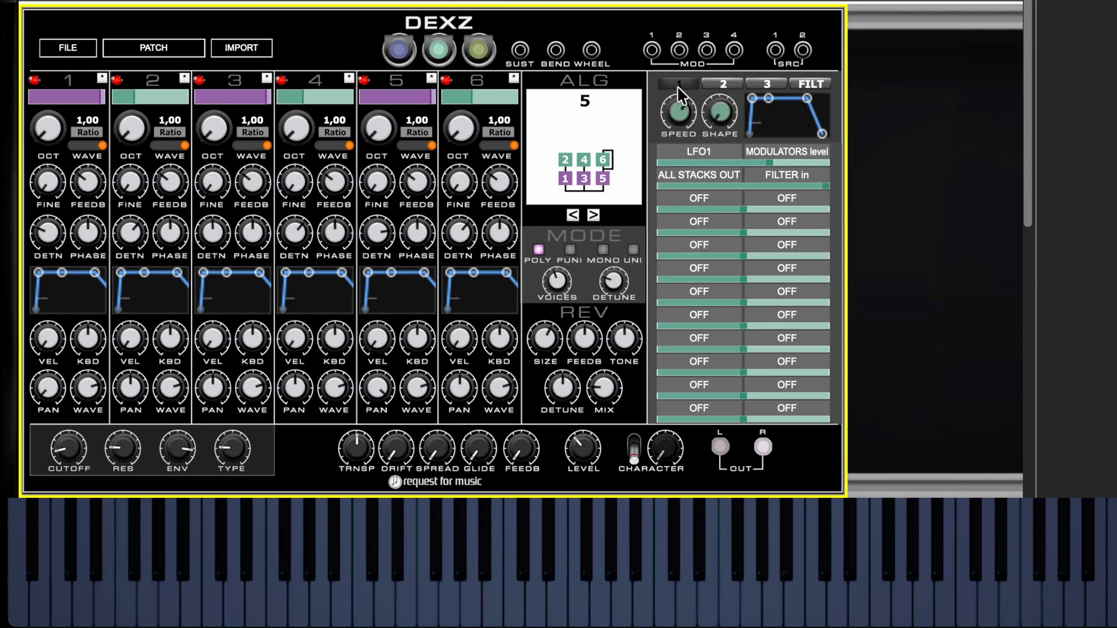
{"action": "left_click", "coordinate": [725, 87]}
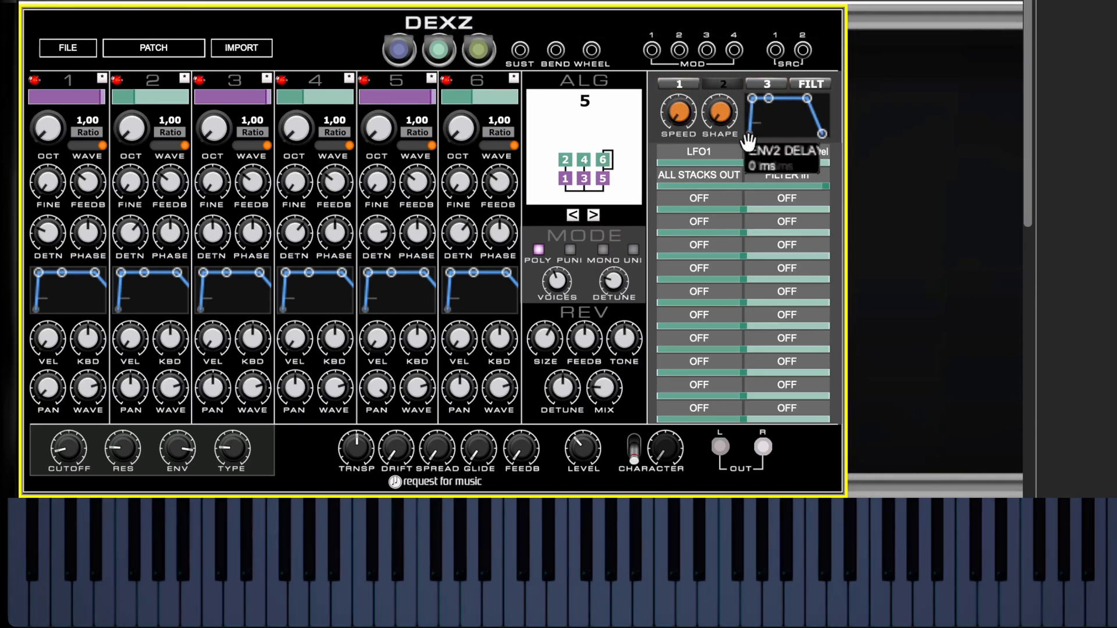
{"action": "left_click", "coordinate": [678, 83]}
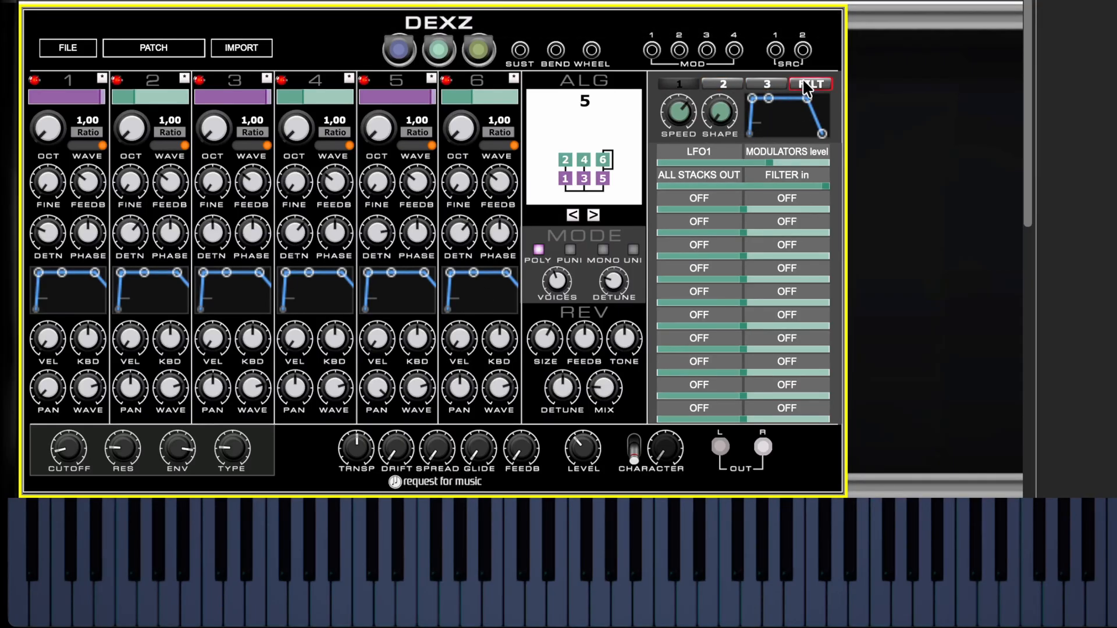
{"action": "left_click", "coordinate": [709, 195]}
{"action": "left_click", "coordinate": [284, 212]}
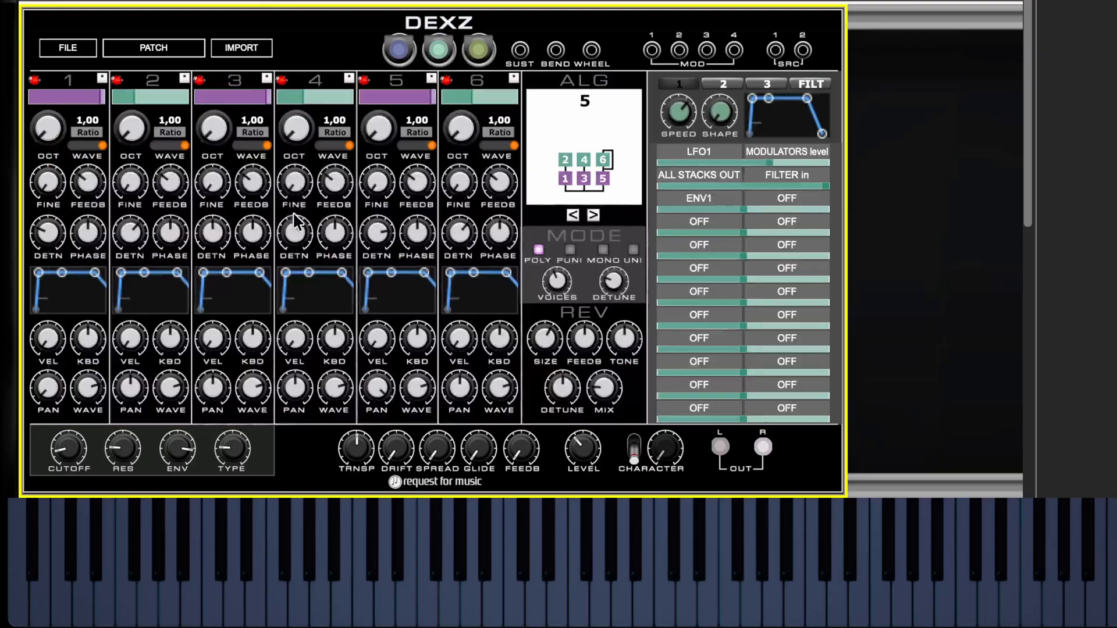
{"action": "left_click", "coordinate": [787, 198]}
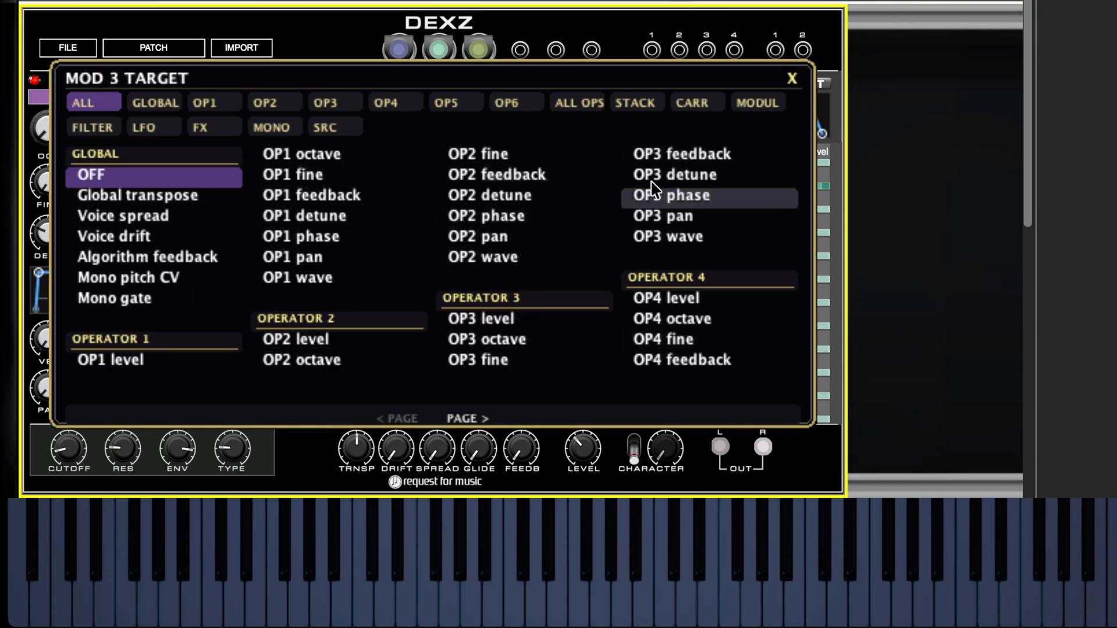
{"action": "left_click", "coordinate": [210, 107]}
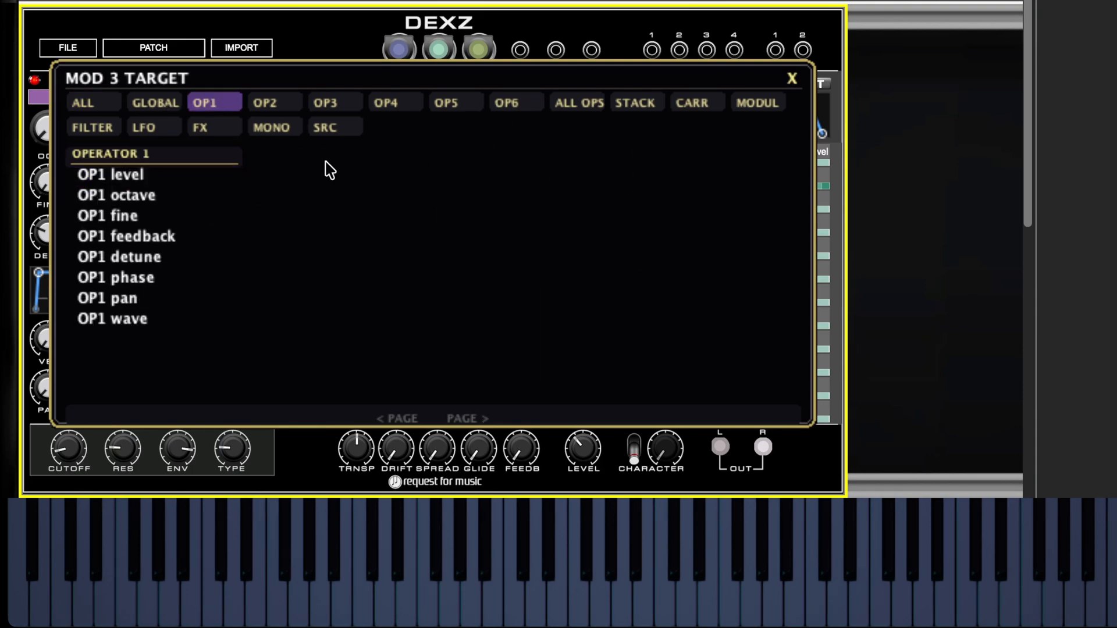
{"action": "left_click", "coordinate": [115, 198]}
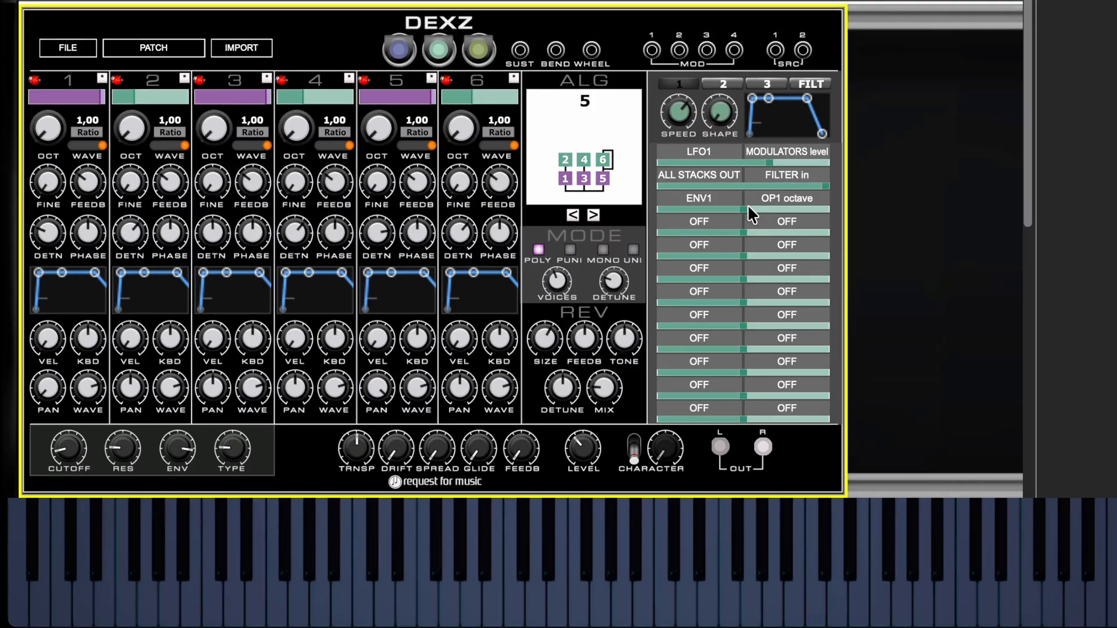
{"action": "left_click_drag", "start_coordinate": [748, 204], "coordinate": [830, 212]}
- Lengthen ENV1's attack by moving its point 1 to about 23 s at 5 V
{"action": "mouse_move", "coordinate": [752, 98]}
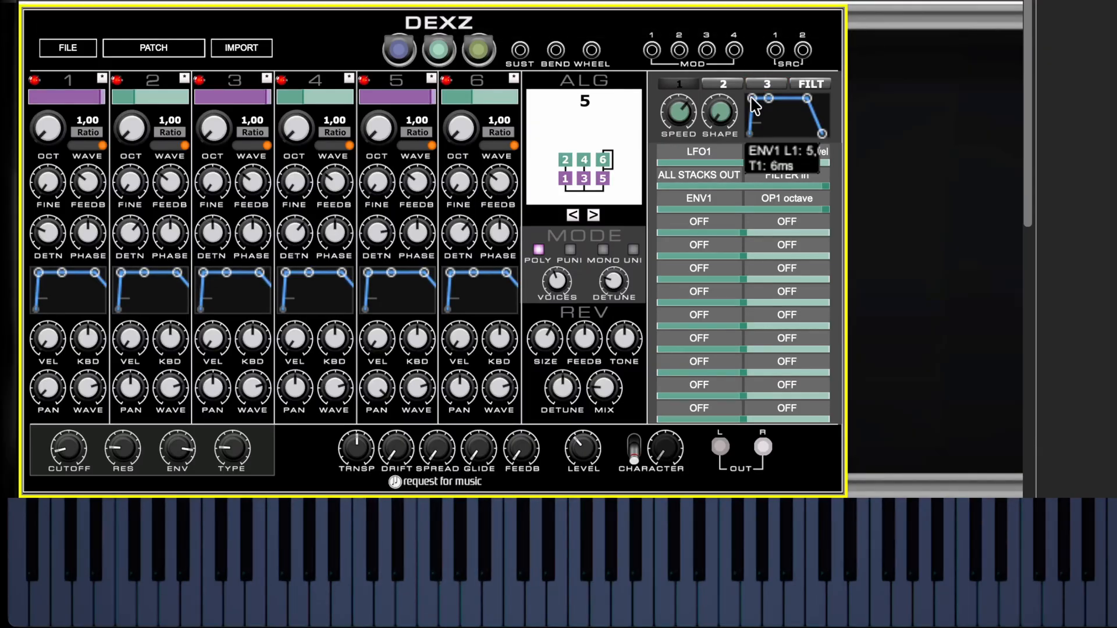
{"action": "left_click_drag", "start_coordinate": [751, 97], "coordinate": [764, 93]}
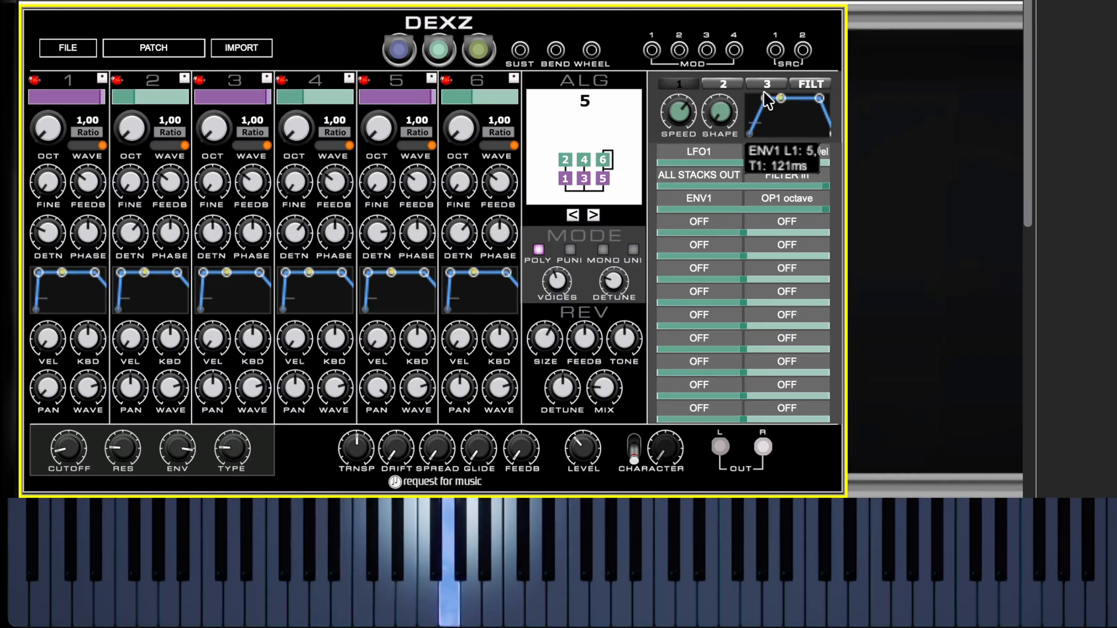
{"action": "left_click_drag", "start_coordinate": [764, 92], "coordinate": [799, 93]}
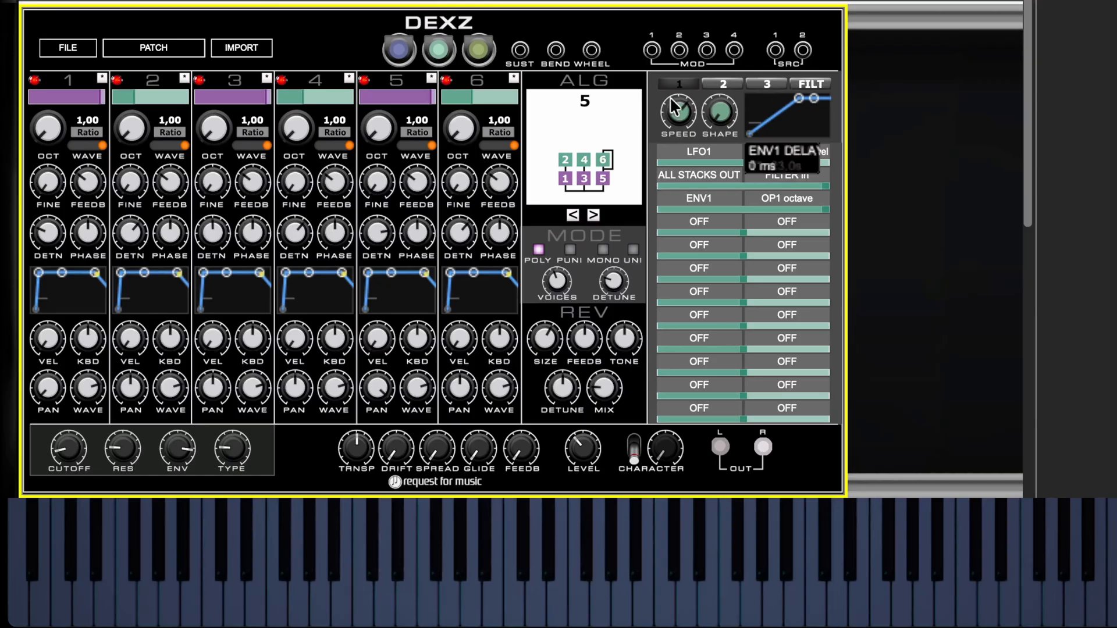
- Switch off operators 3 and 5 so only the first stack's carrier sounds
{"action": "left_click", "coordinate": [199, 80]}
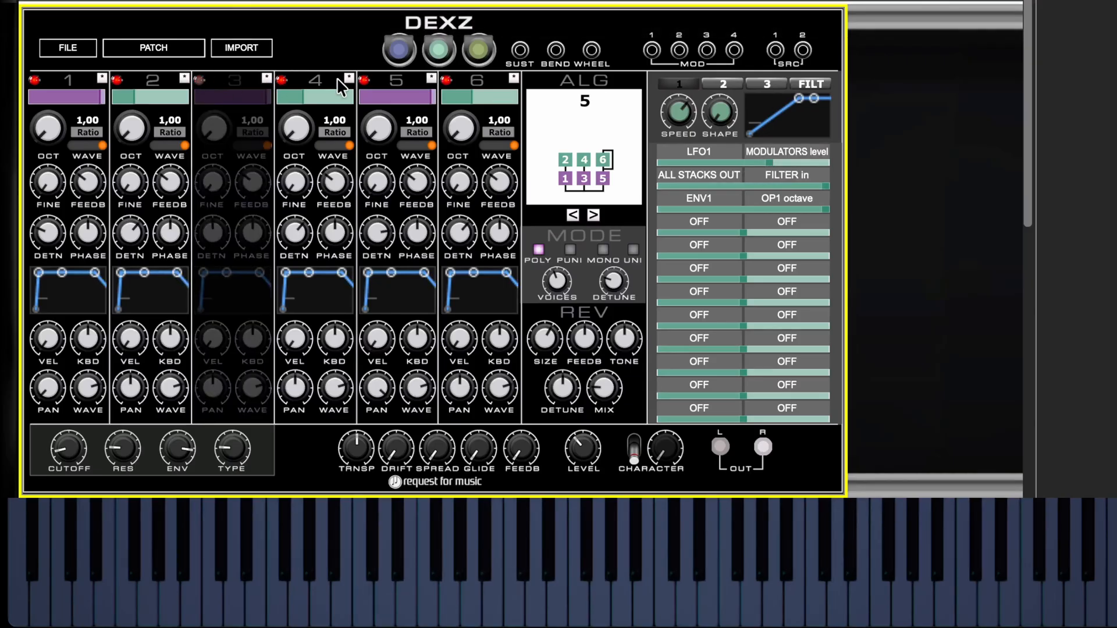
{"action": "left_click", "coordinate": [365, 81]}
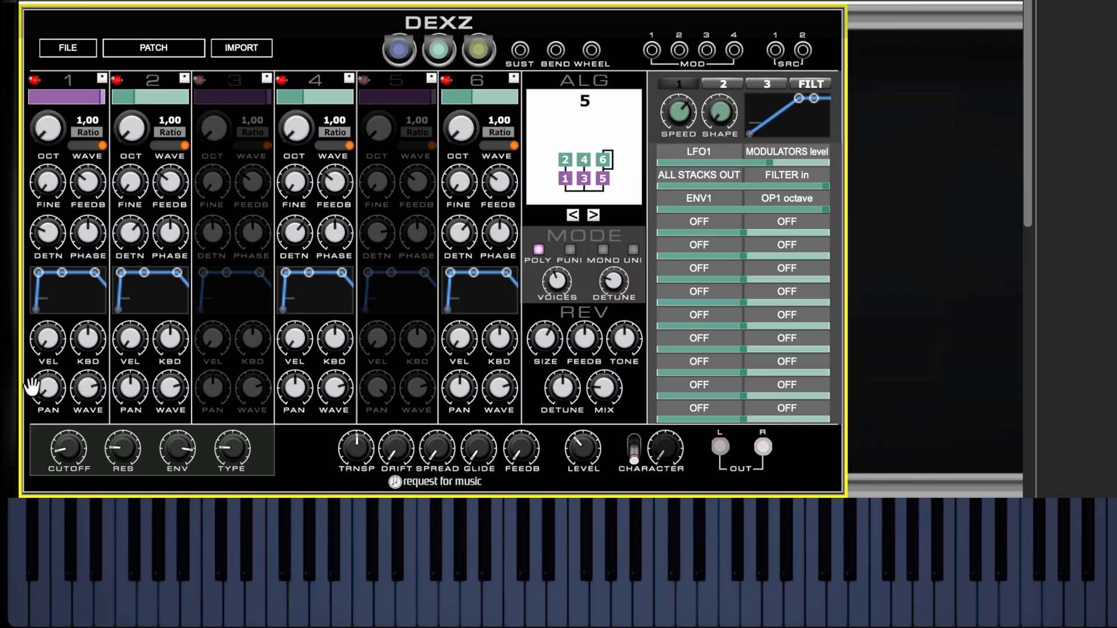
{"action": "left_click_drag", "start_coordinate": [57, 389], "coordinate": [98, 220]}
{"action": "left_click", "coordinate": [787, 200]}
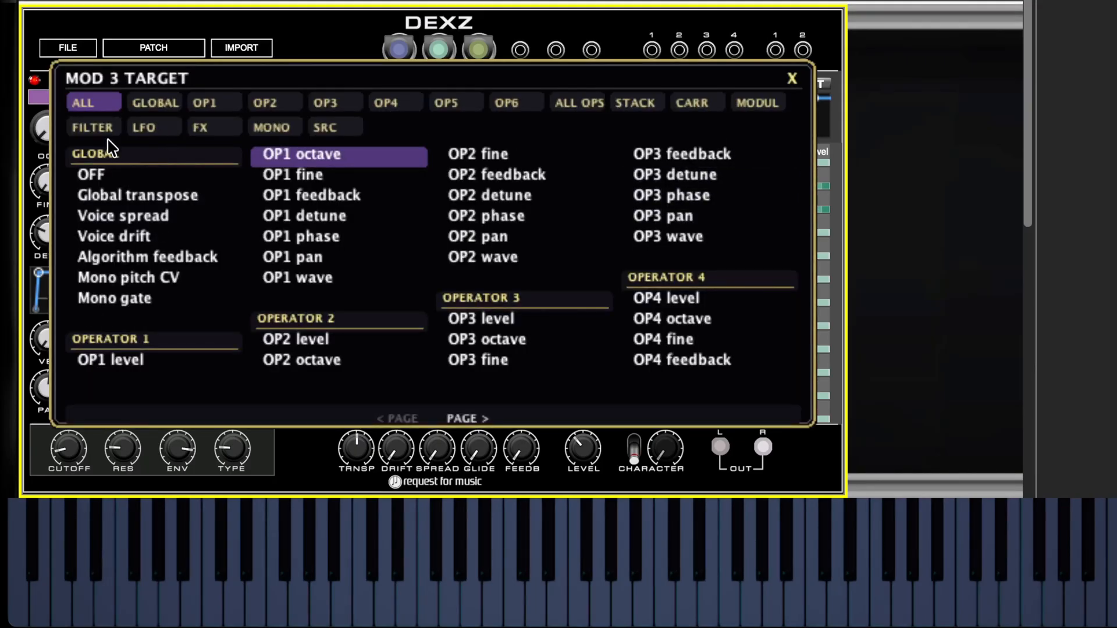
{"action": "left_click", "coordinate": [637, 102]}
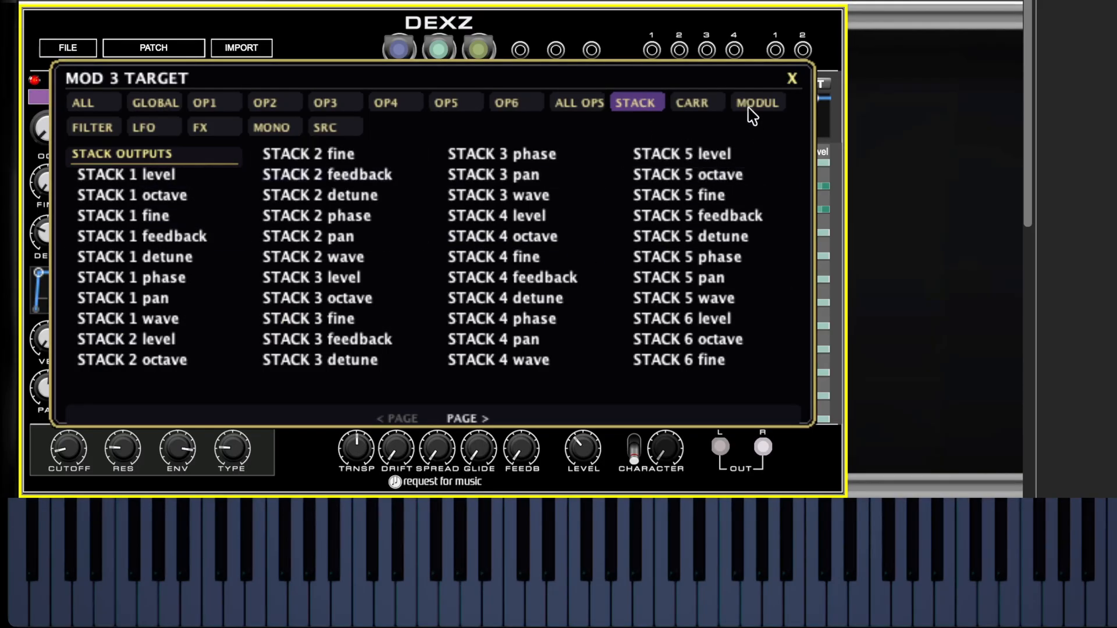
{"action": "left_click", "coordinate": [793, 79]}
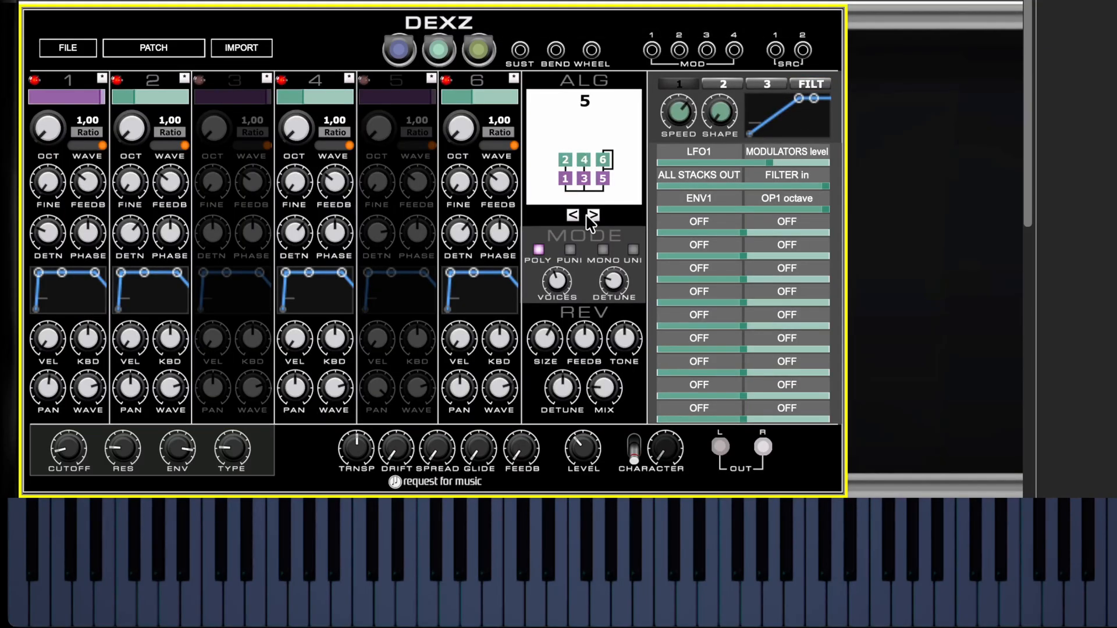
- Change the third modulation slot's target to STACK 1 octave and open LFO1's envelope in the large envelope editor
{"action": "left_click", "coordinate": [798, 199]}
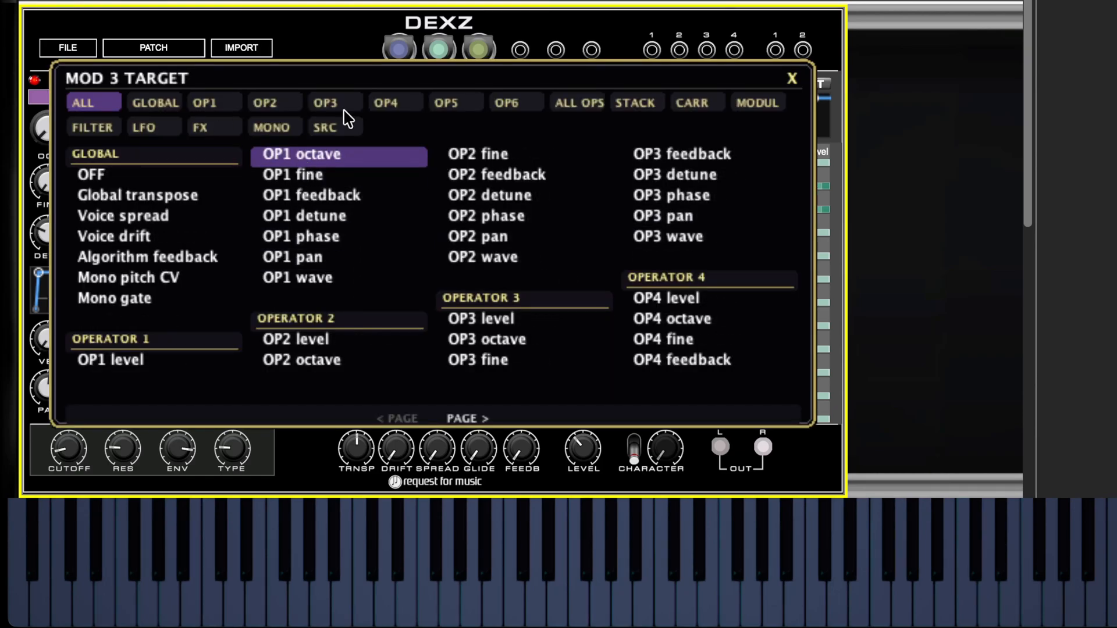
{"action": "left_click", "coordinate": [621, 102]}
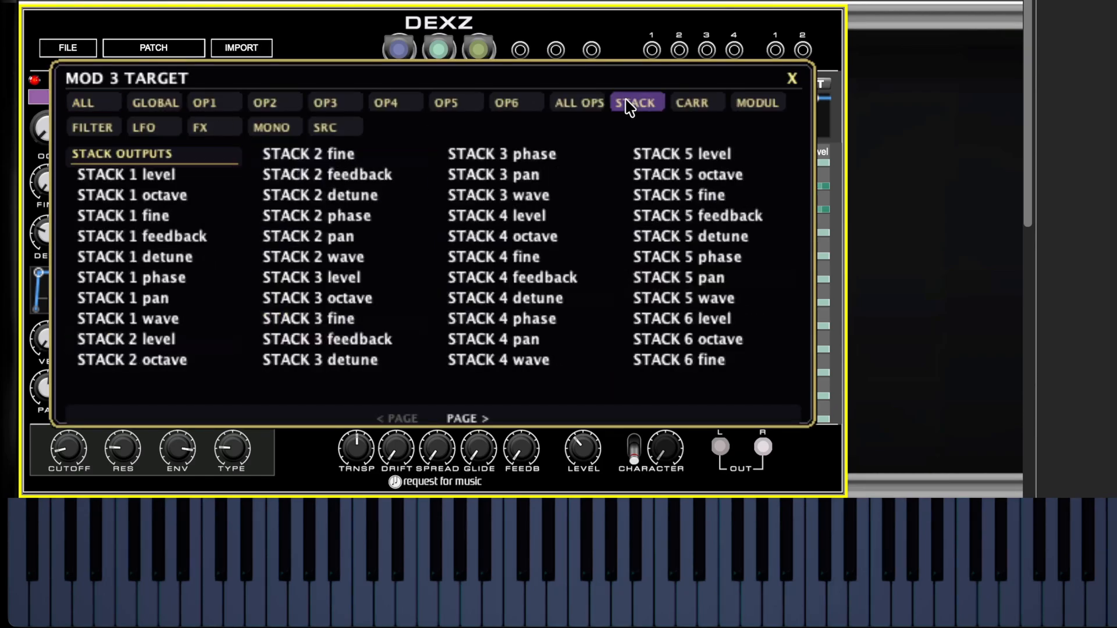
{"action": "left_click", "coordinate": [143, 196]}
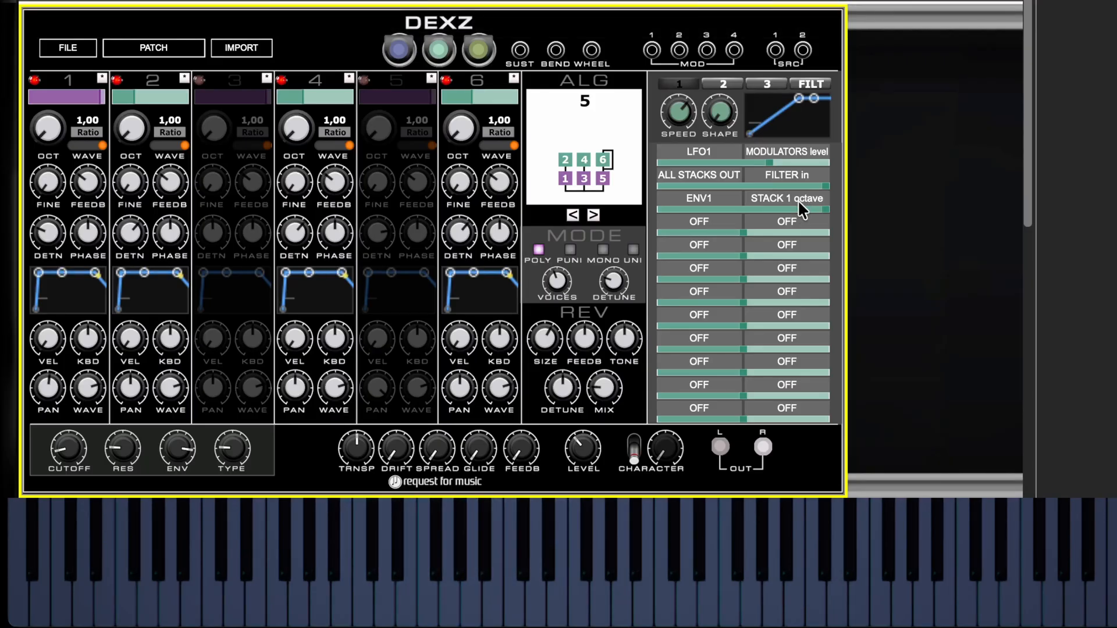
{"action": "left_click", "coordinate": [803, 125]}
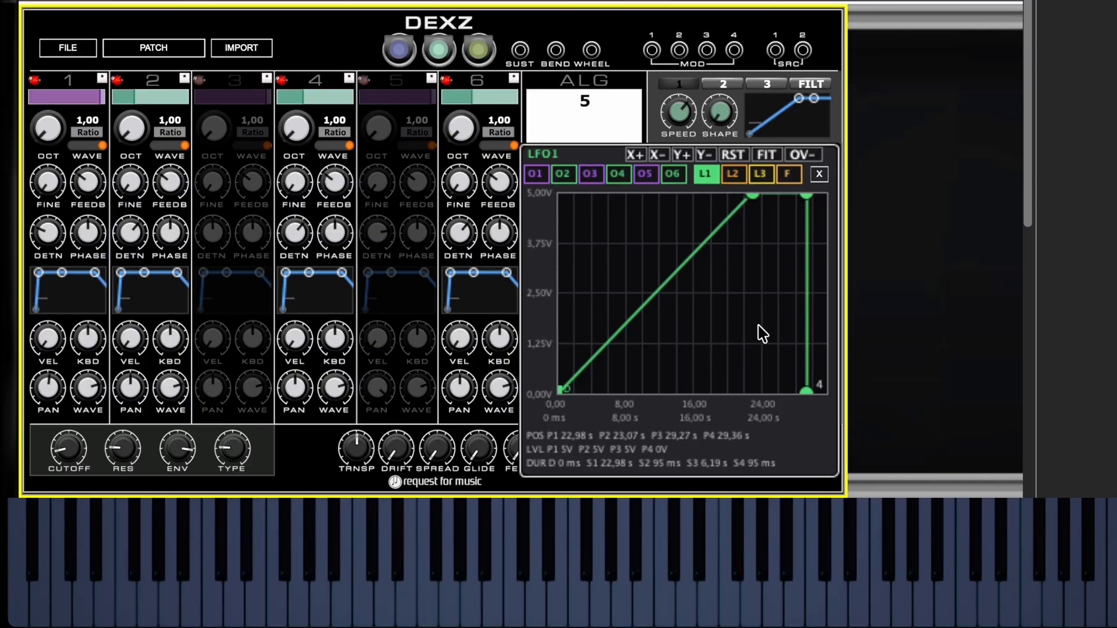
- Lengthen the final fall of LFO1's envelope by moving point 4 to about 52 s at 0 V and close the envelope editor
{"action": "left_click_drag", "start_coordinate": [762, 334], "coordinate": [591, 326]}
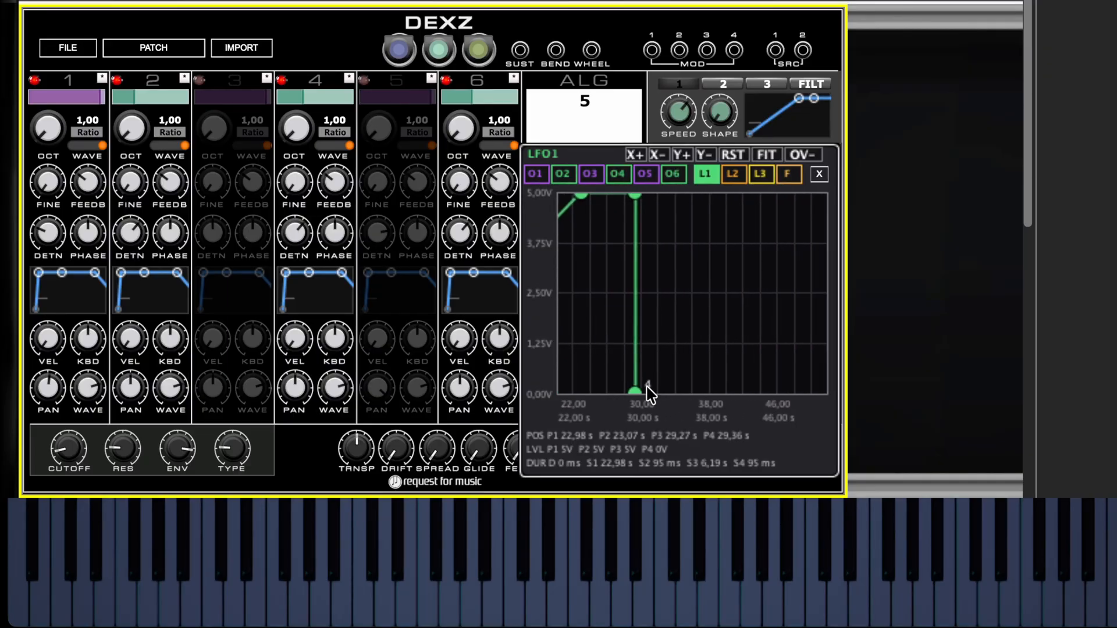
{"action": "left_click_drag", "start_coordinate": [637, 390], "coordinate": [830, 413]}
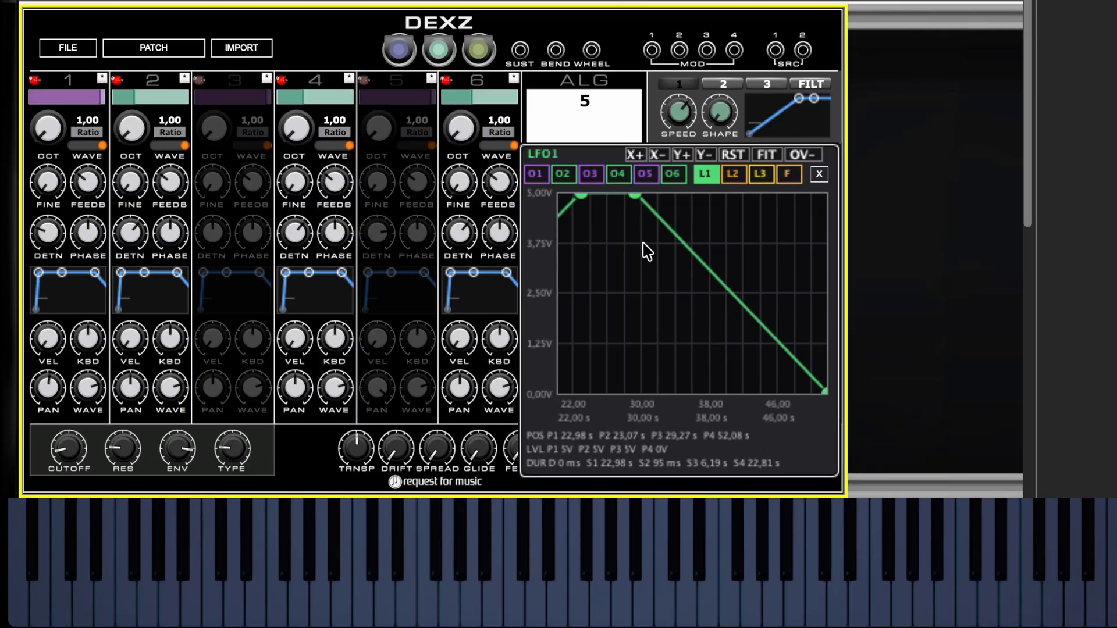
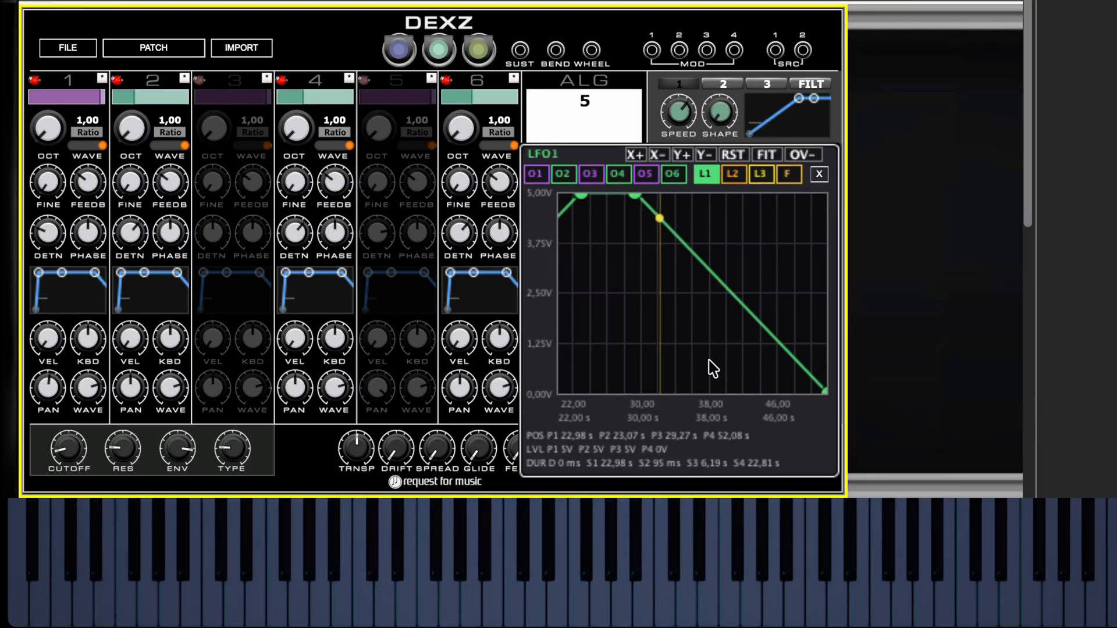
{"action": "left_click", "coordinate": [818, 174]}
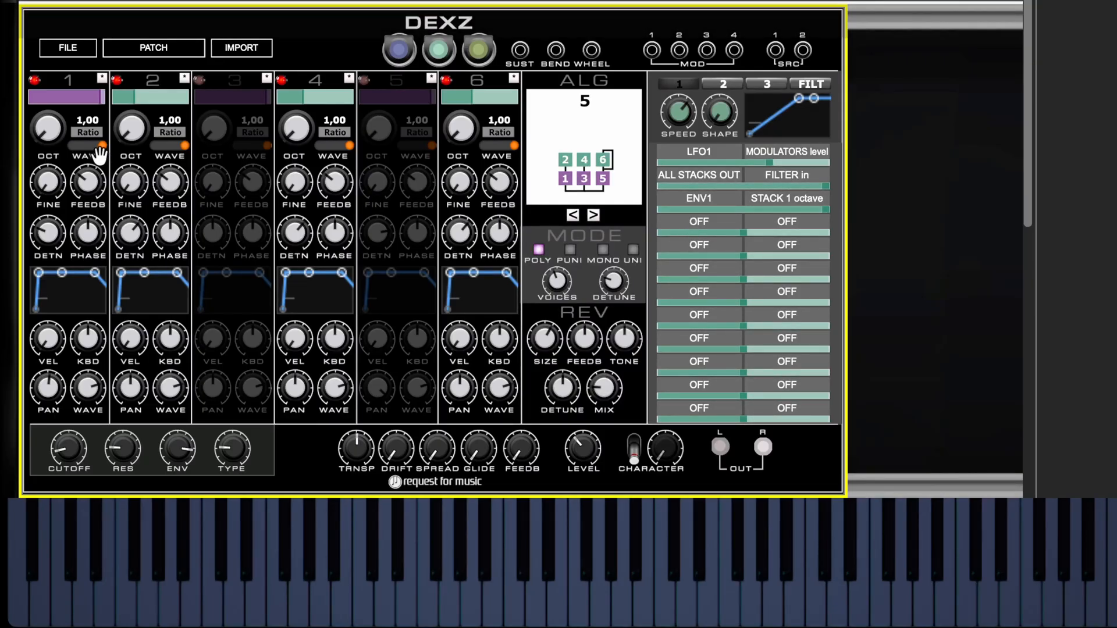
- Route LFO2 to STACK 1 octave in the fourth modulation slot
{"action": "left_click", "coordinate": [708, 221]}
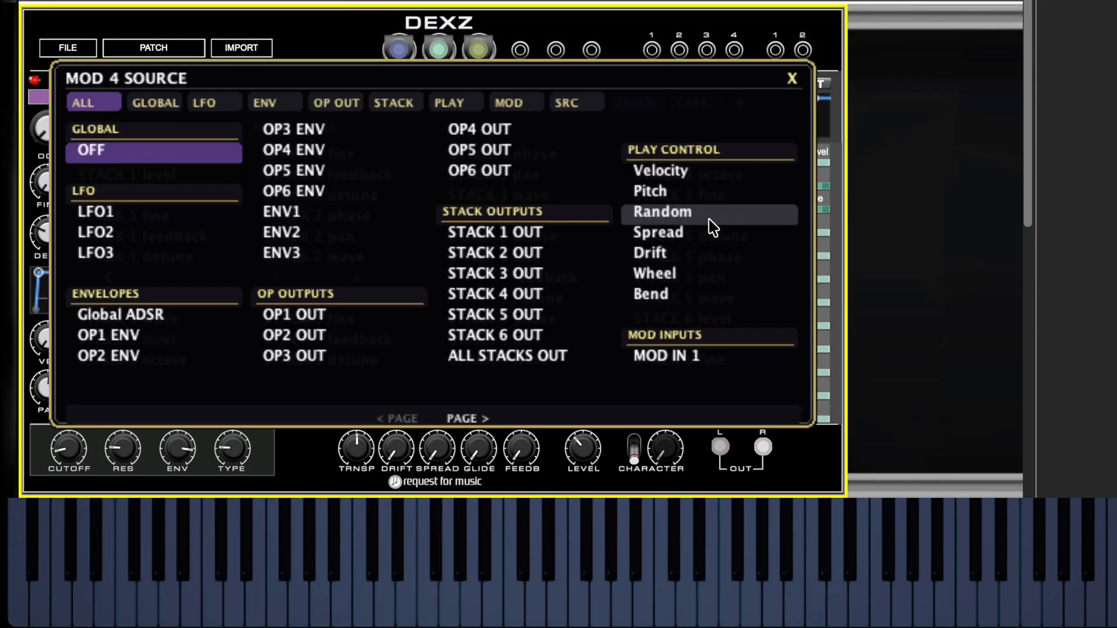
{"action": "left_click", "coordinate": [118, 231]}
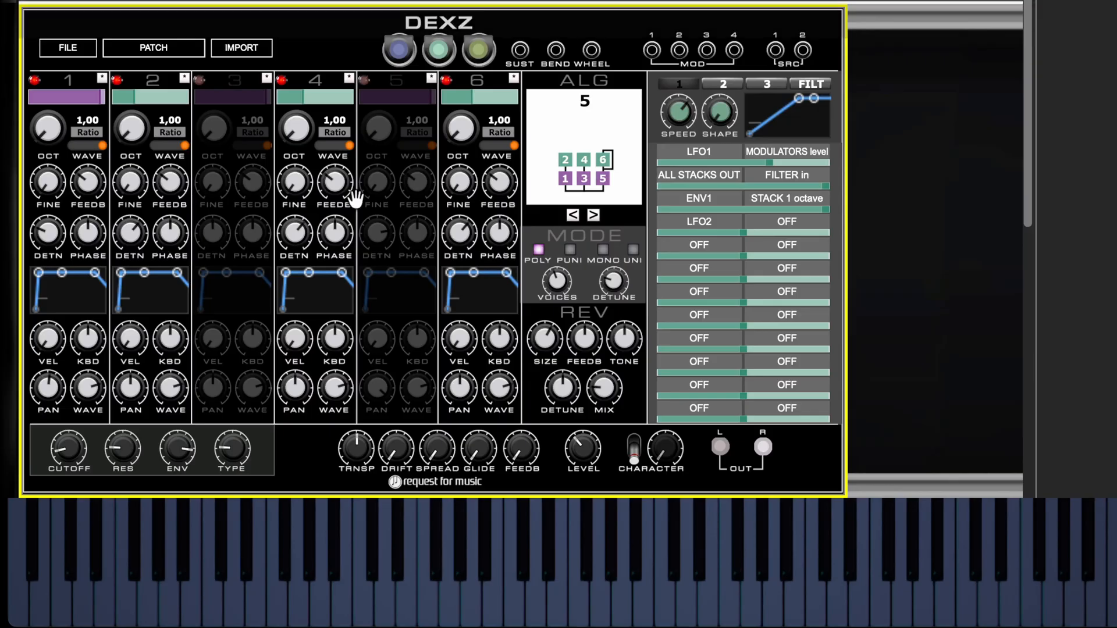
{"action": "left_click", "coordinate": [793, 223]}
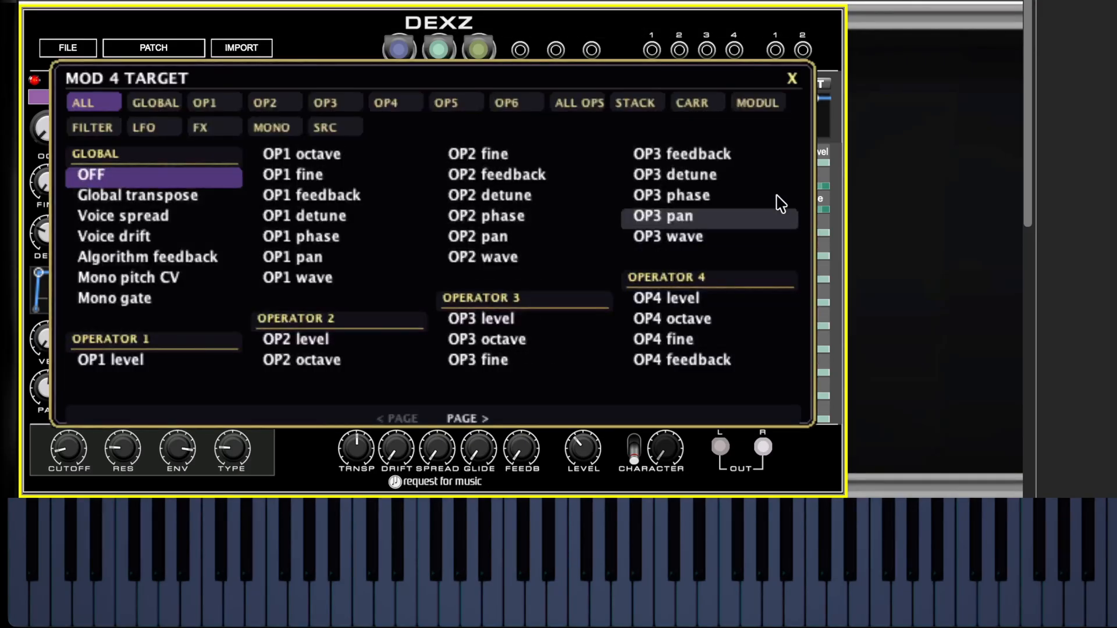
{"action": "left_click", "coordinate": [630, 105]}
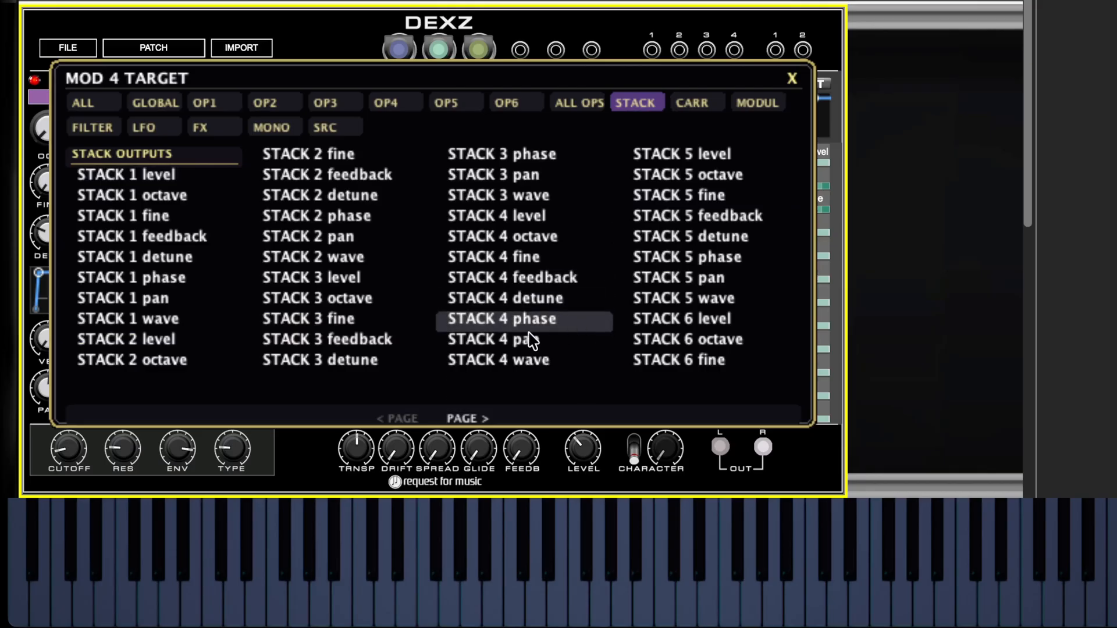
{"action": "left_click", "coordinate": [158, 198]}
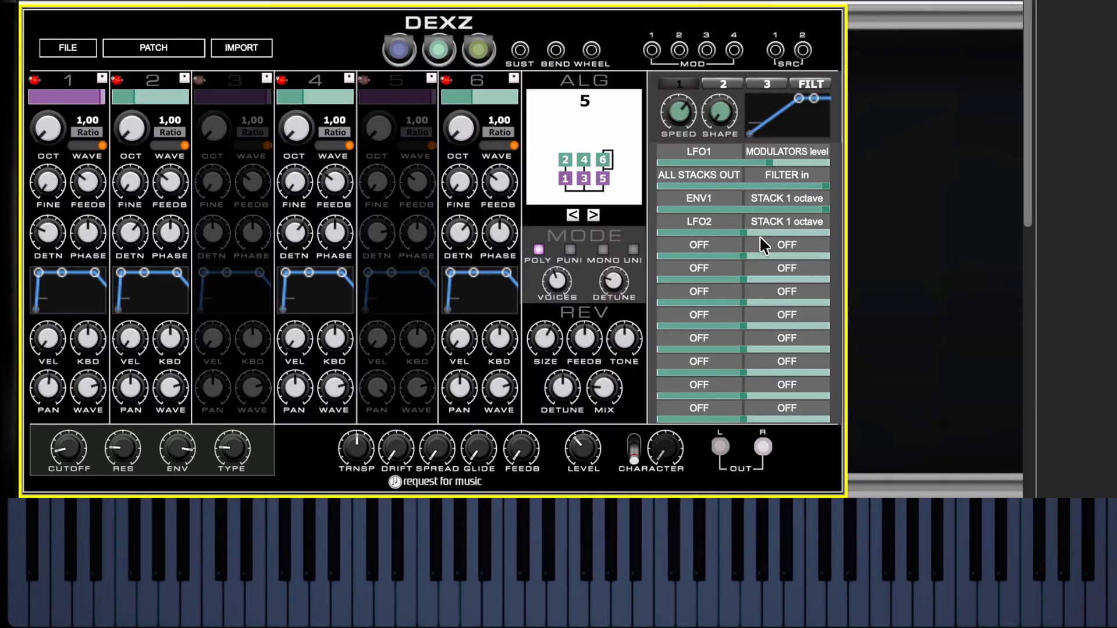
- Raise the fourth modulation slot's amount in stages and set LFO1's speed to about 0.34 Hz
{"action": "mouse_move", "coordinate": [746, 231]}
{"action": "left_click_drag", "start_coordinate": [756, 232], "coordinate": [759, 232]}
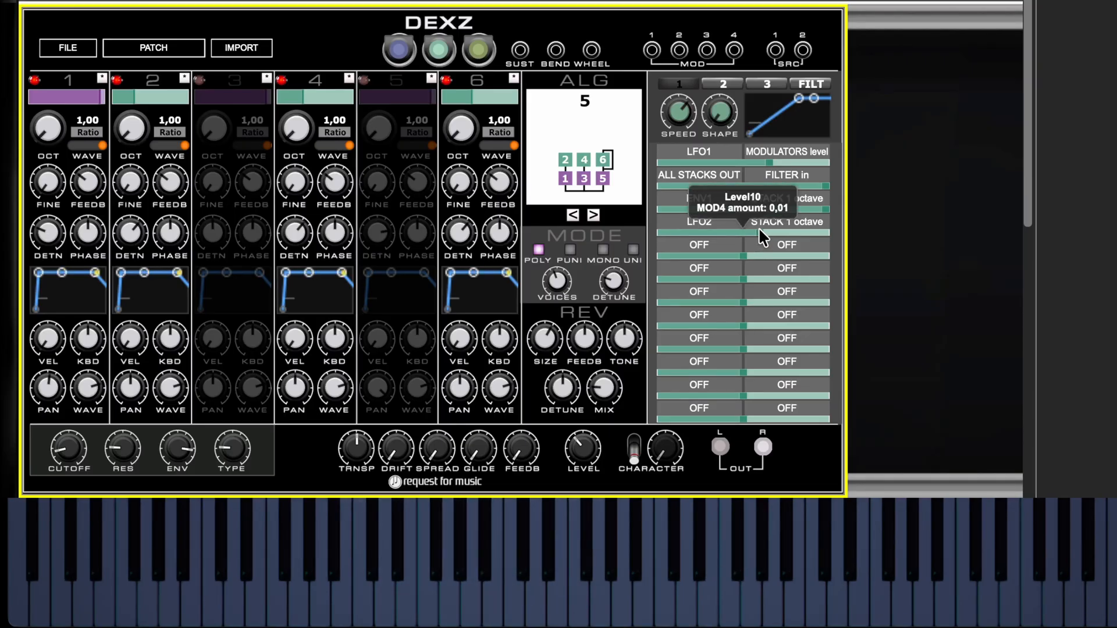
{"action": "left_click_drag", "start_coordinate": [684, 111], "coordinate": [691, 65]}
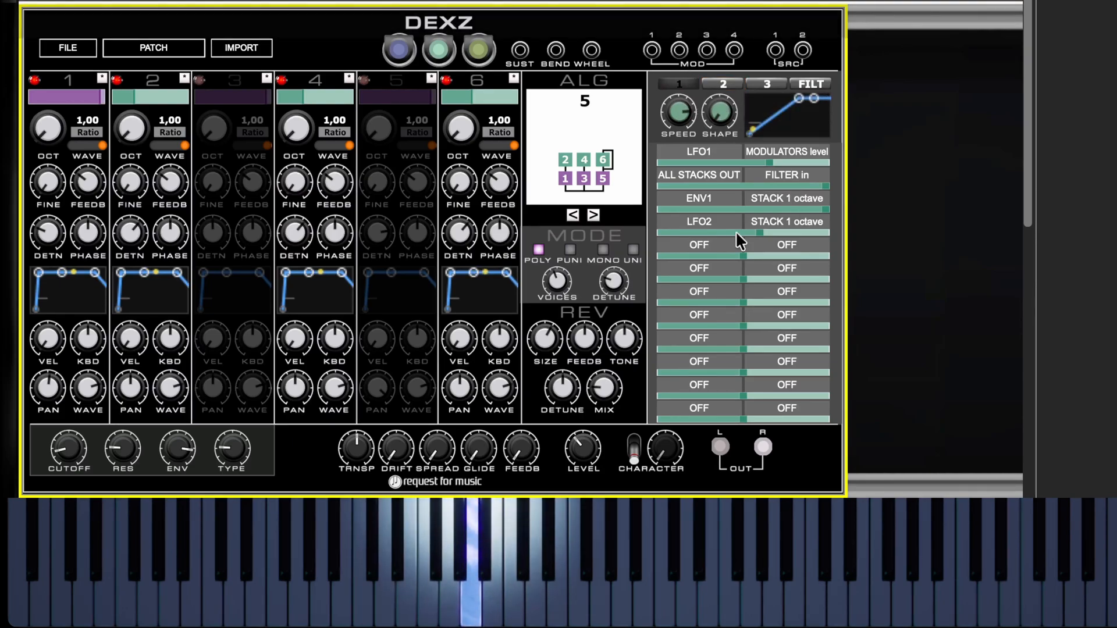
{"action": "mouse_move", "coordinate": [766, 233]}
{"action": "left_click_drag", "start_coordinate": [765, 228], "coordinate": [779, 229]}
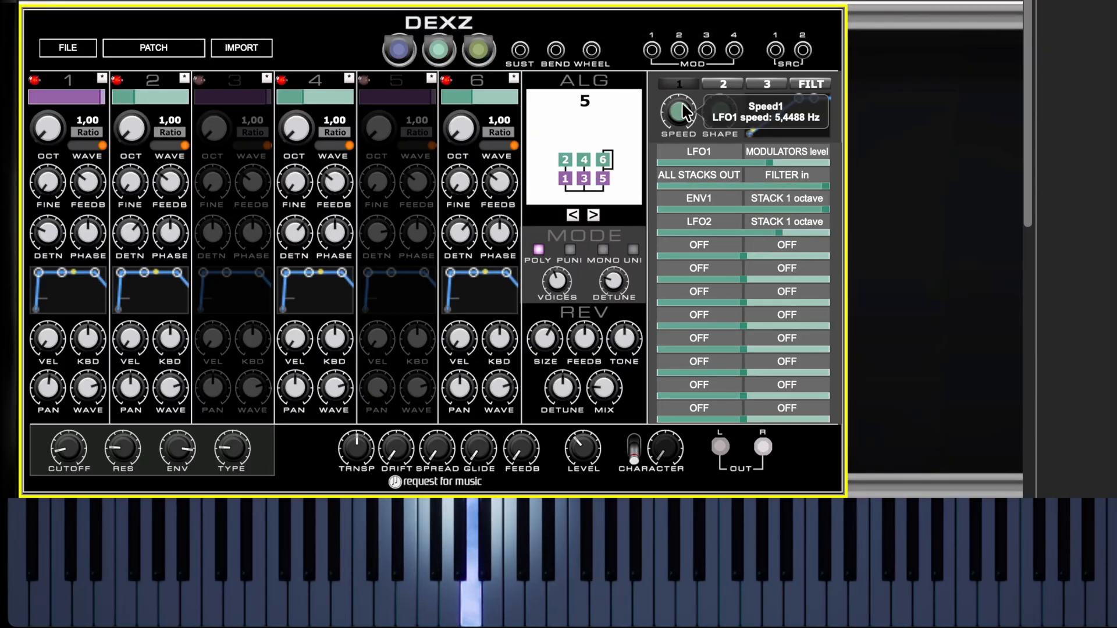
{"action": "left_click_drag", "start_coordinate": [681, 116], "coordinate": [683, 110]}
{"action": "left_click_drag", "start_coordinate": [783, 228], "coordinate": [802, 234]}
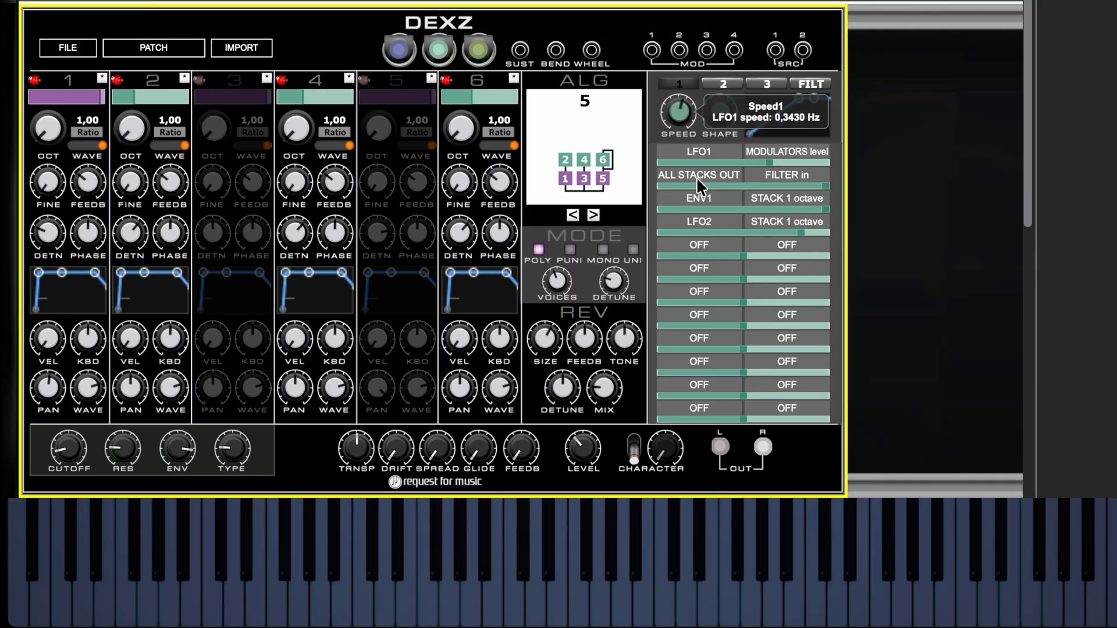
- Display LFO2's settings and lower the fourth modulation slot's amount to a moderate positive level
{"action": "left_click", "coordinate": [734, 87]}
{"action": "left_click", "coordinate": [734, 86]}
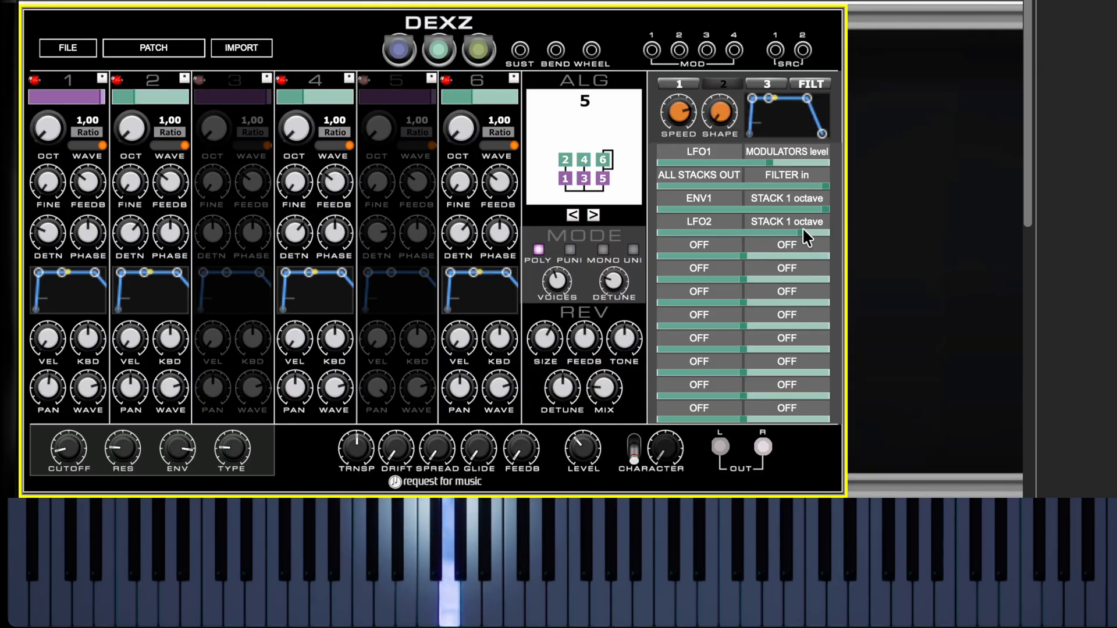
{"action": "left_click_drag", "start_coordinate": [802, 231], "coordinate": [768, 232]}
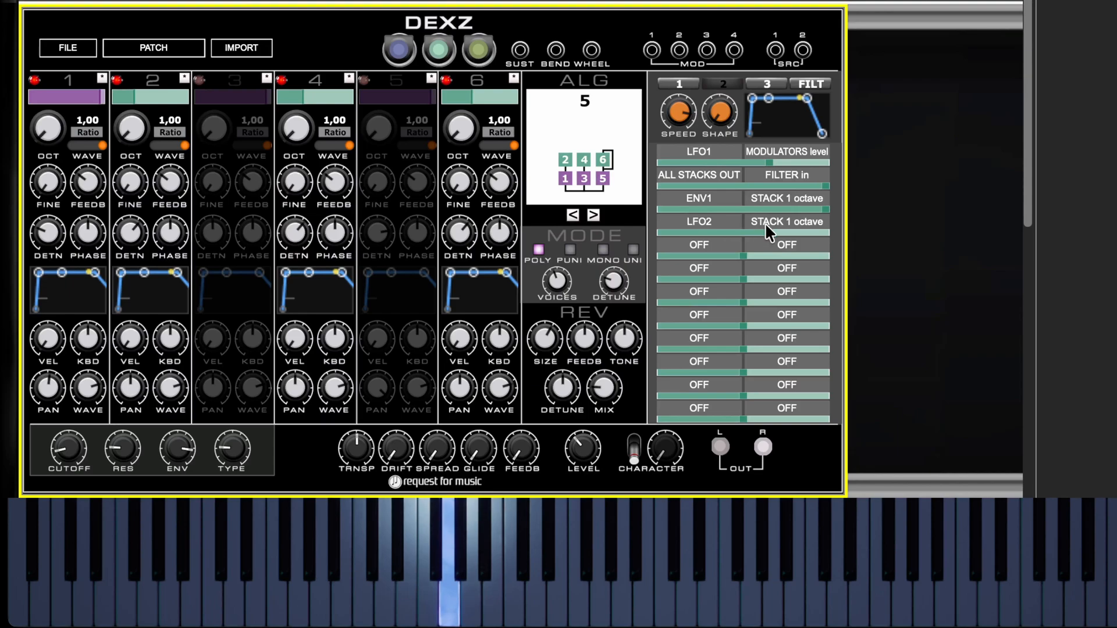
{"action": "left_click_drag", "start_coordinate": [773, 232], "coordinate": [776, 232]}
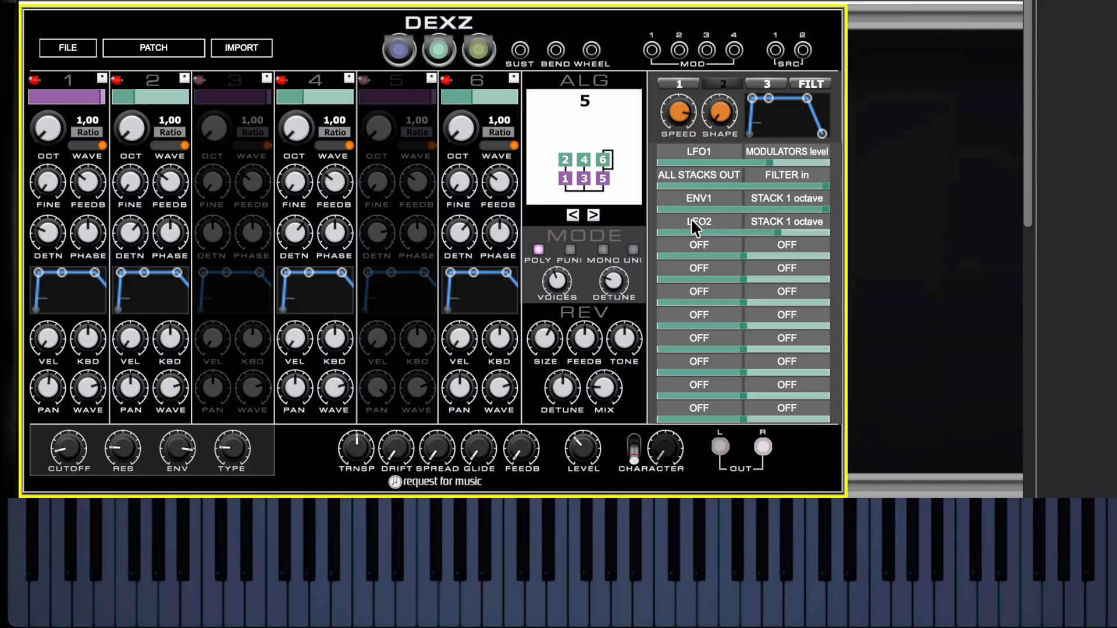
- Display LFO1's settings again and set ENV1 as the source of the fifth modulation slot
{"action": "mouse_move", "coordinate": [789, 227]}
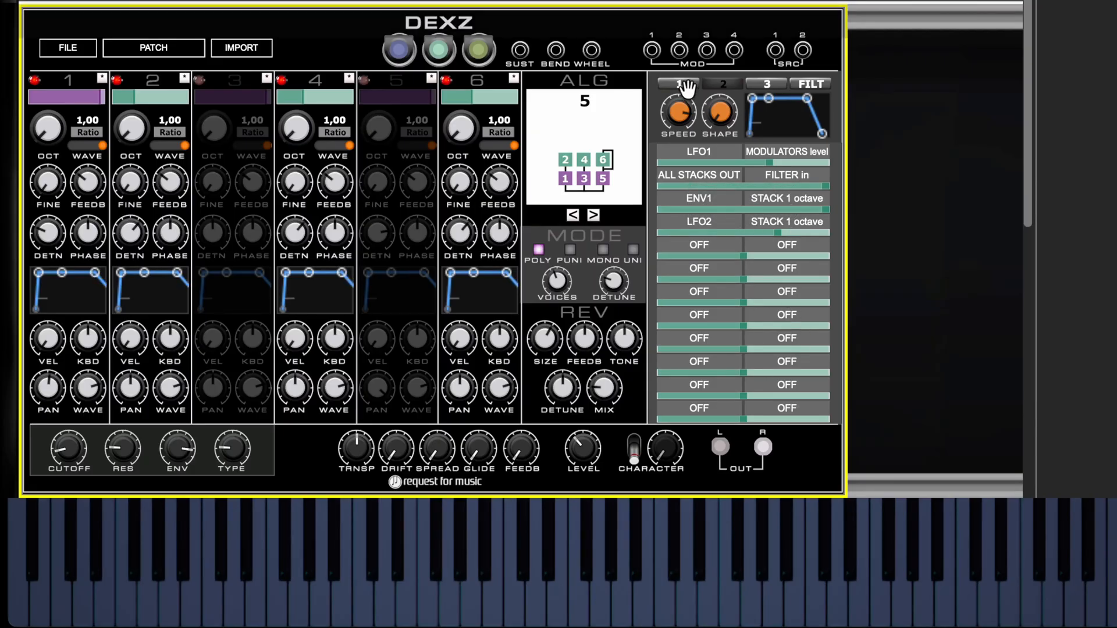
{"action": "left_click", "coordinate": [723, 84]}
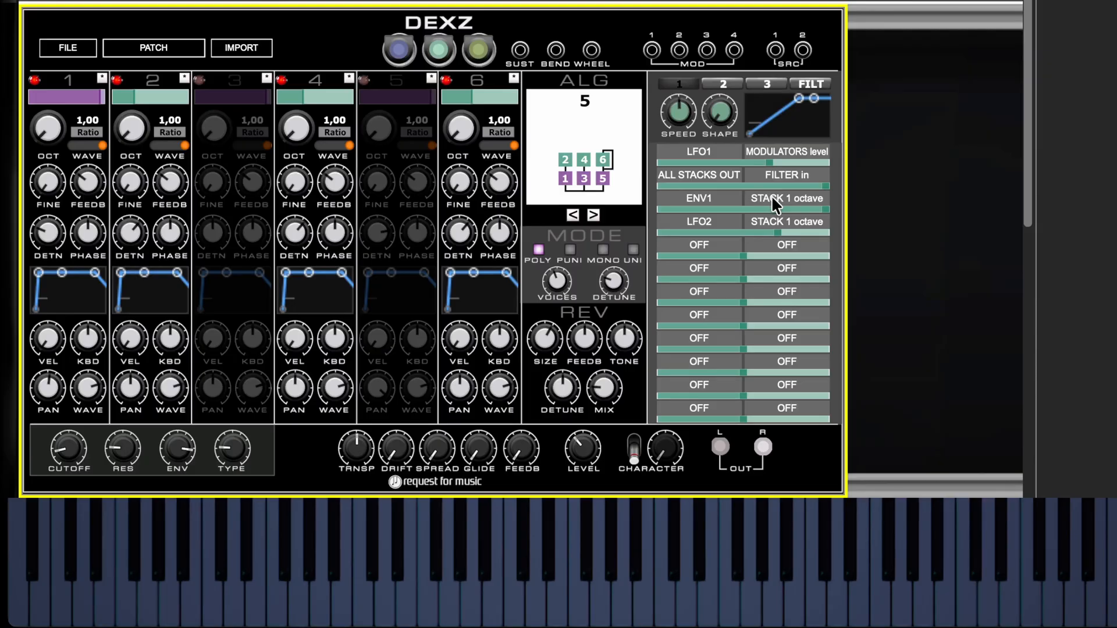
{"action": "left_click", "coordinate": [699, 244]}
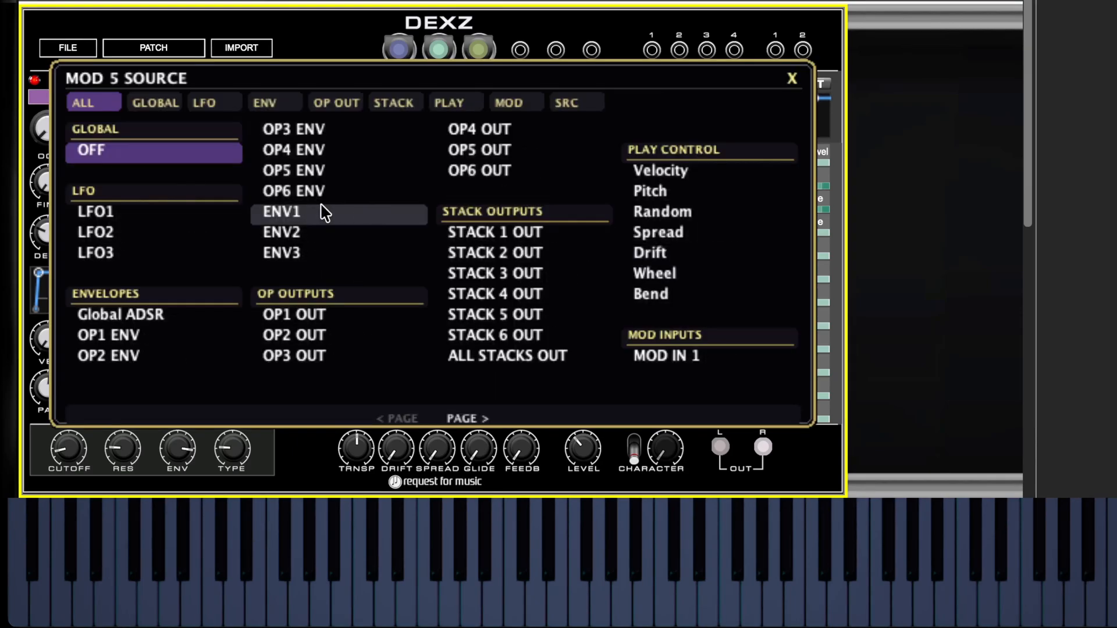
{"action": "left_click", "coordinate": [302, 214]}
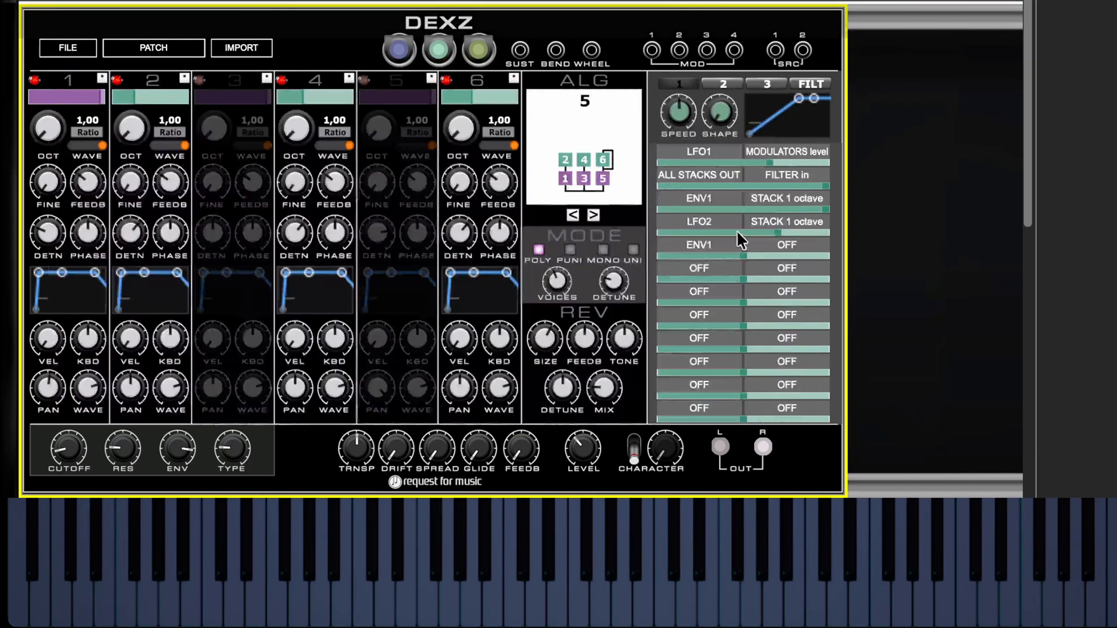
- Look through the fifth modulation slot's target categories, including LFO, modulators, carriers, stacks and individual operators
{"action": "left_click", "coordinate": [772, 241]}
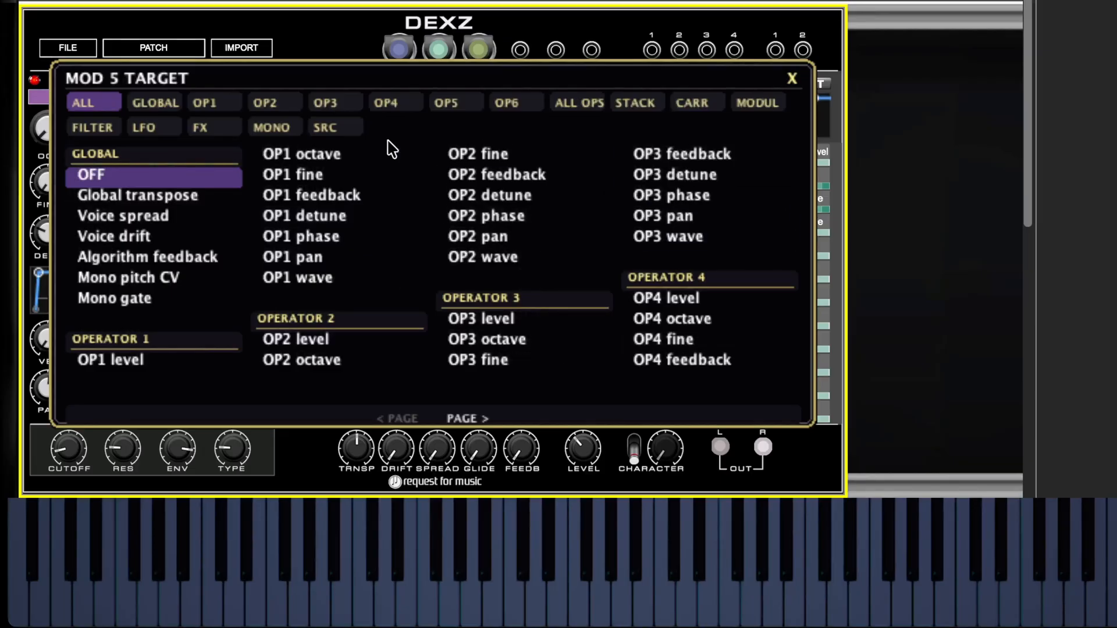
{"action": "left_click", "coordinate": [145, 129]}
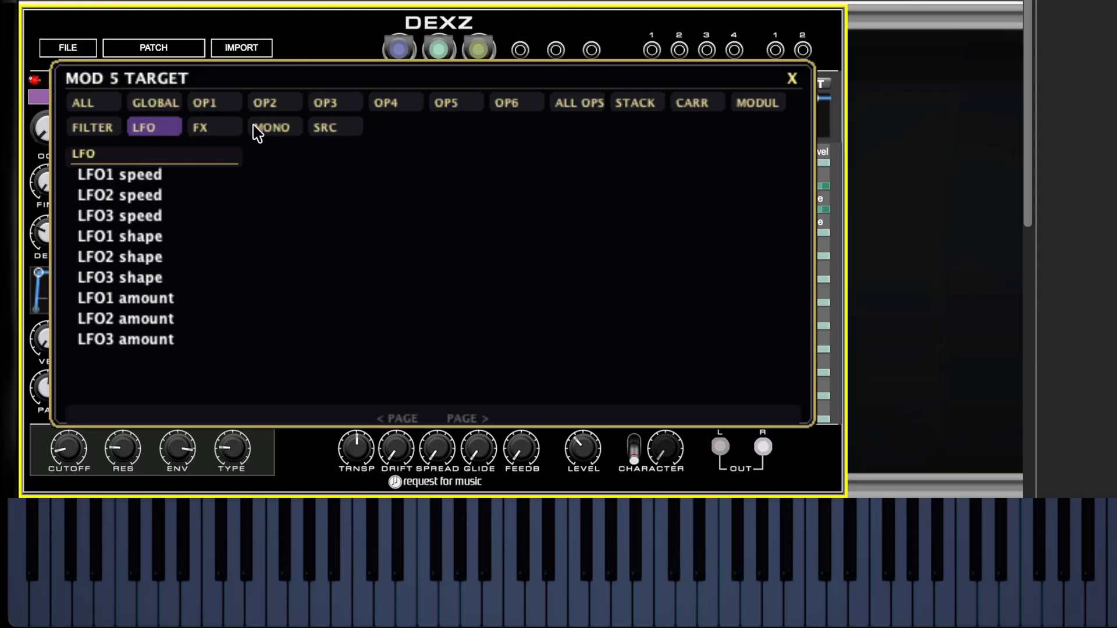
{"action": "left_click", "coordinate": [743, 106]}
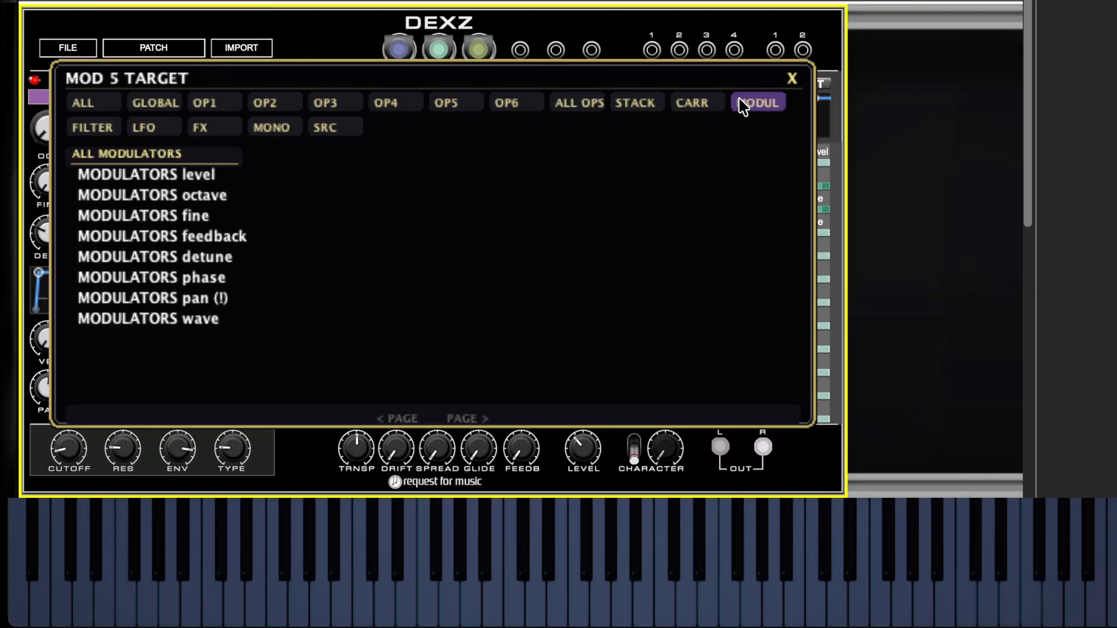
{"action": "left_click", "coordinate": [693, 105]}
{"action": "left_click", "coordinate": [639, 105]}
{"action": "left_click", "coordinate": [524, 104]}
{"action": "left_click", "coordinate": [478, 105]}
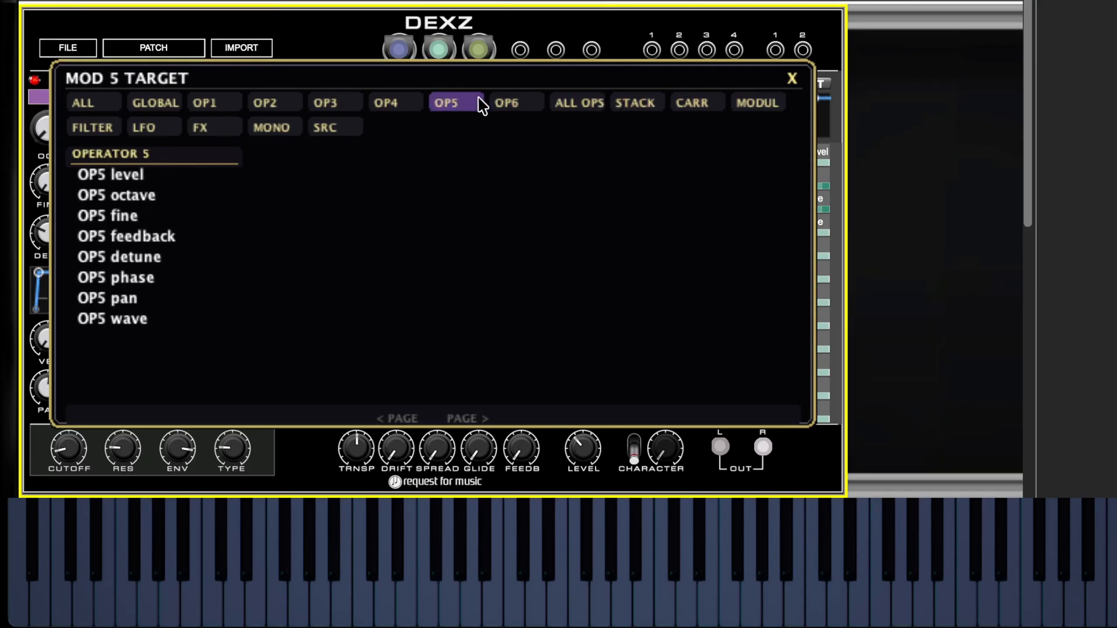
{"action": "left_click", "coordinate": [404, 105]}
{"action": "left_click", "coordinate": [341, 107]}
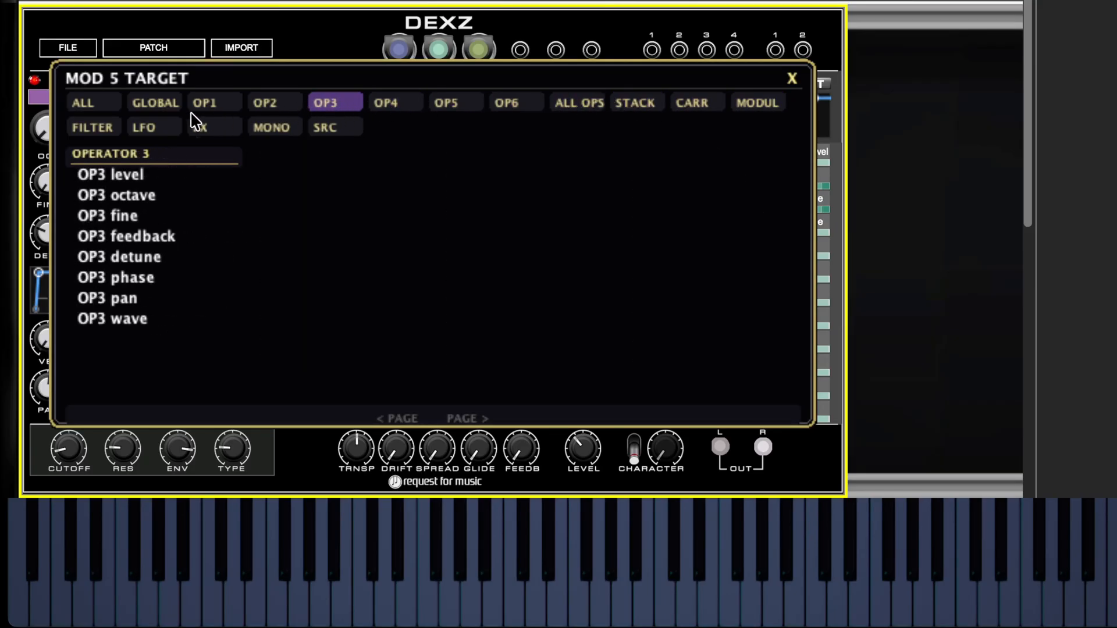
- Set the fifth modulation slot's target to LFO2 amount and raise its amount to the maximum
{"action": "left_click", "coordinate": [167, 133]}
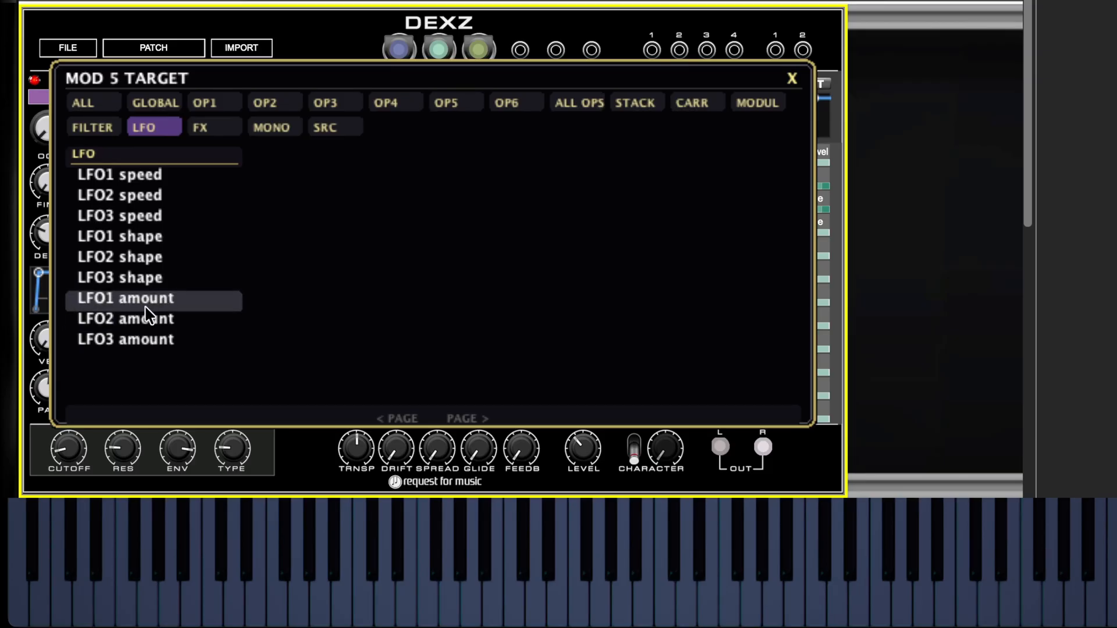
{"action": "left_click", "coordinate": [134, 318]}
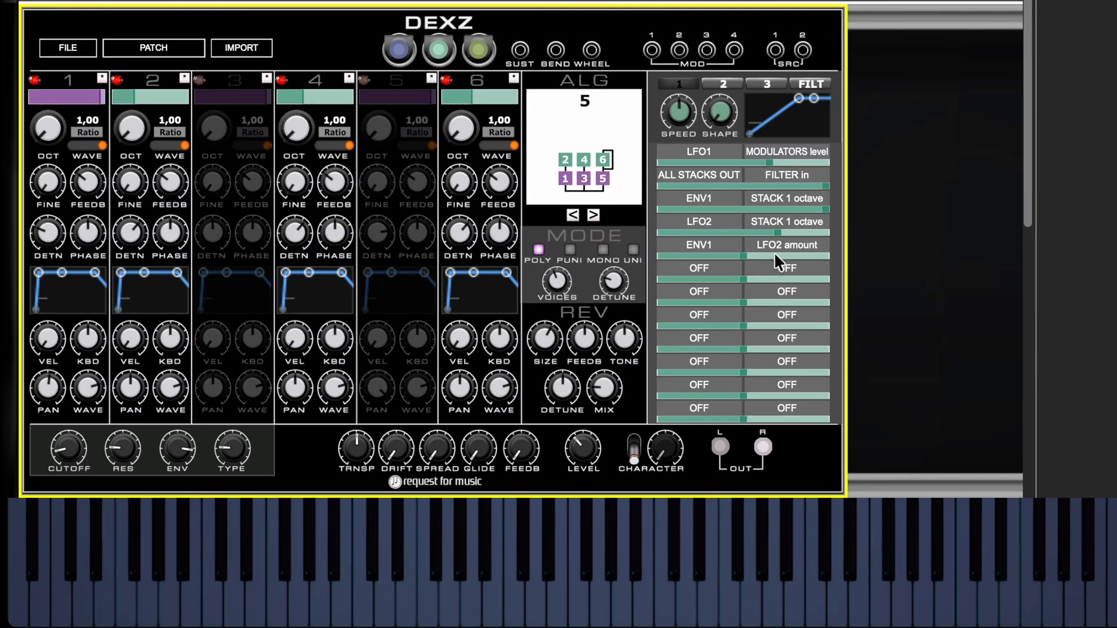
{"action": "left_click_drag", "start_coordinate": [766, 251], "coordinate": [804, 252]}
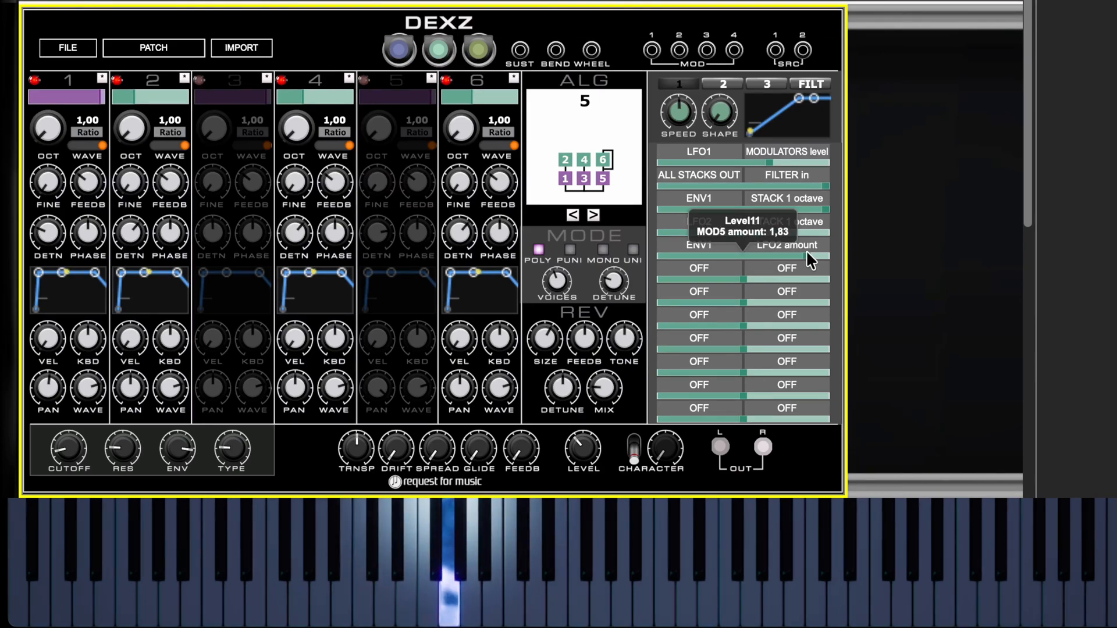
{"action": "left_click_drag", "start_coordinate": [807, 254], "coordinate": [833, 256]}
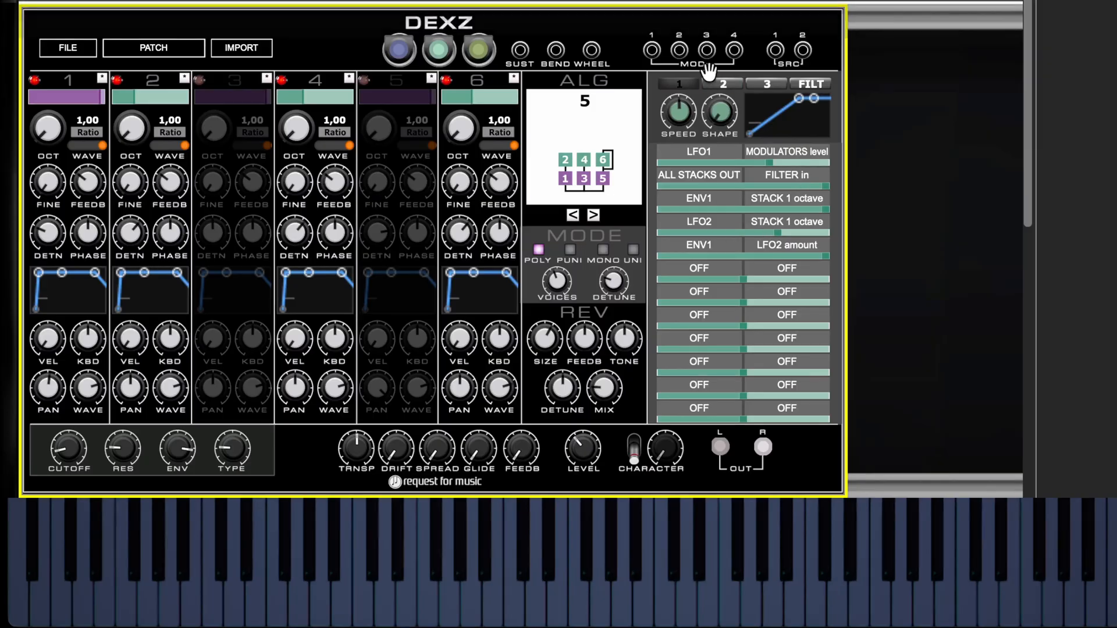
- Shorten the final fall of LFO1's envelope in the large editor by moving point 4 to about 36 s at 0 V
{"action": "left_click", "coordinate": [812, 132]}
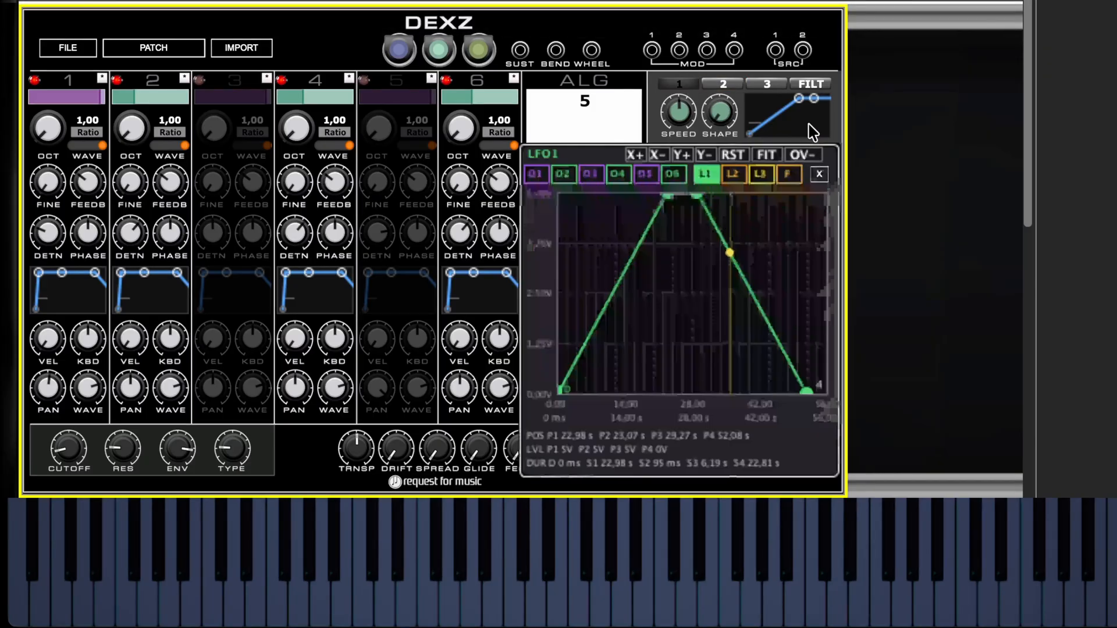
{"action": "left_click_drag", "start_coordinate": [815, 390], "coordinate": [728, 420]}
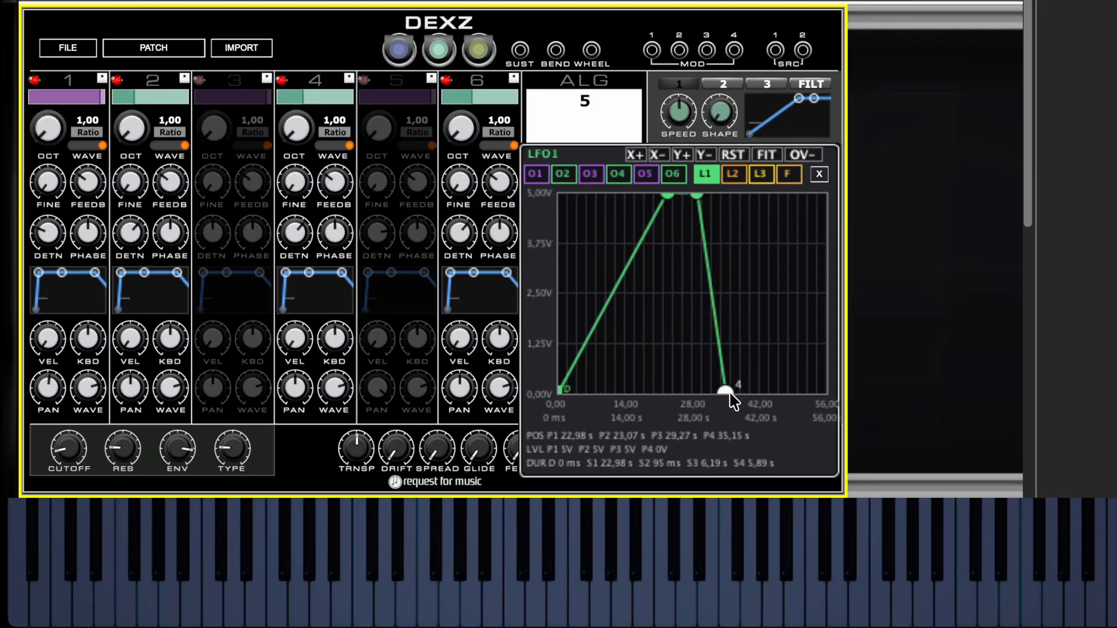
{"action": "left_click_drag", "start_coordinate": [730, 394], "coordinate": [727, 395]}
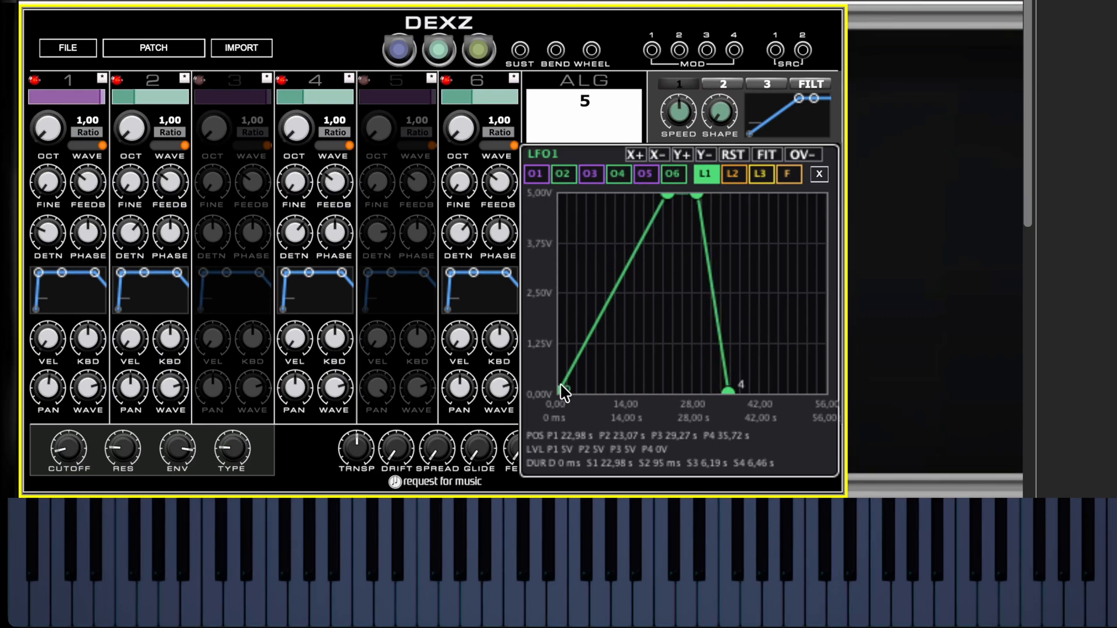
- Add a start delay of about 4.3 s to LFO1's envelope and lengthen its first segment to about 32 s
{"action": "left_click_drag", "start_coordinate": [563, 397], "coordinate": [598, 400]}
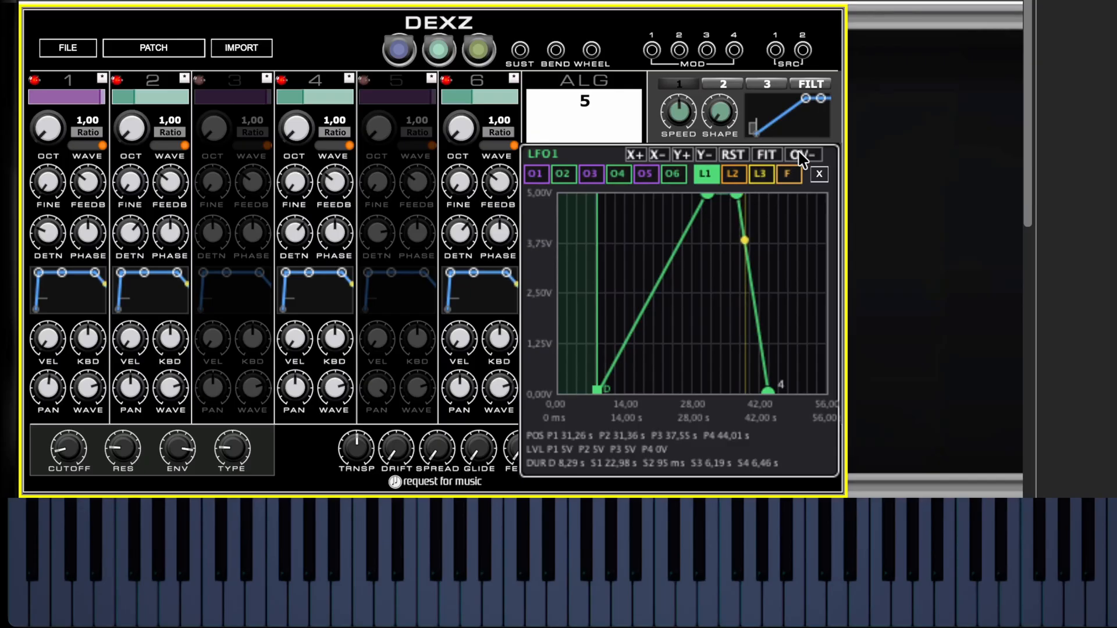
{"action": "left_click_drag", "start_coordinate": [705, 194], "coordinate": [750, 195]}
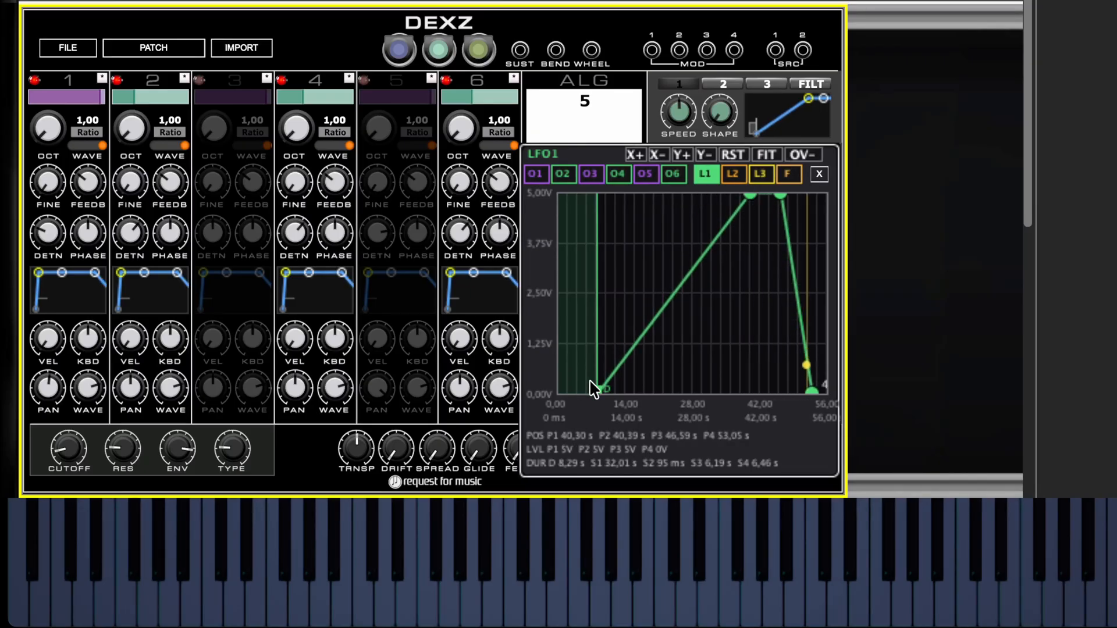
{"action": "left_click_drag", "start_coordinate": [597, 385], "coordinate": [578, 387]}
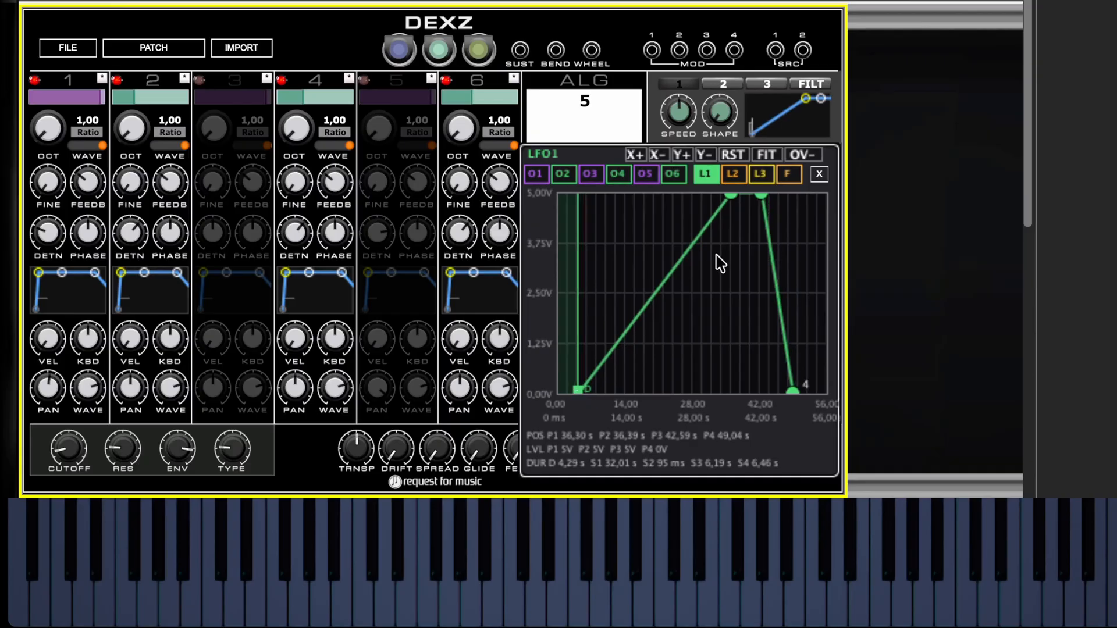
- Close the large LFO1 envelope editor and set the fourth modulation slot's amount to about 0.03
{"action": "left_click", "coordinate": [817, 174]}
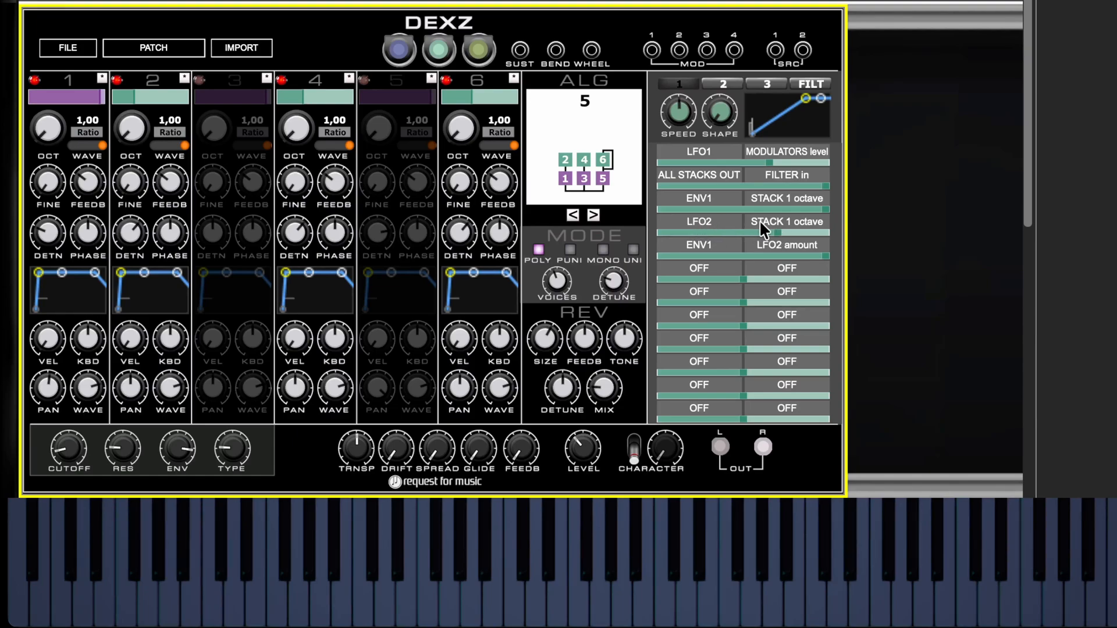
{"action": "mouse_move", "coordinate": [767, 235]}
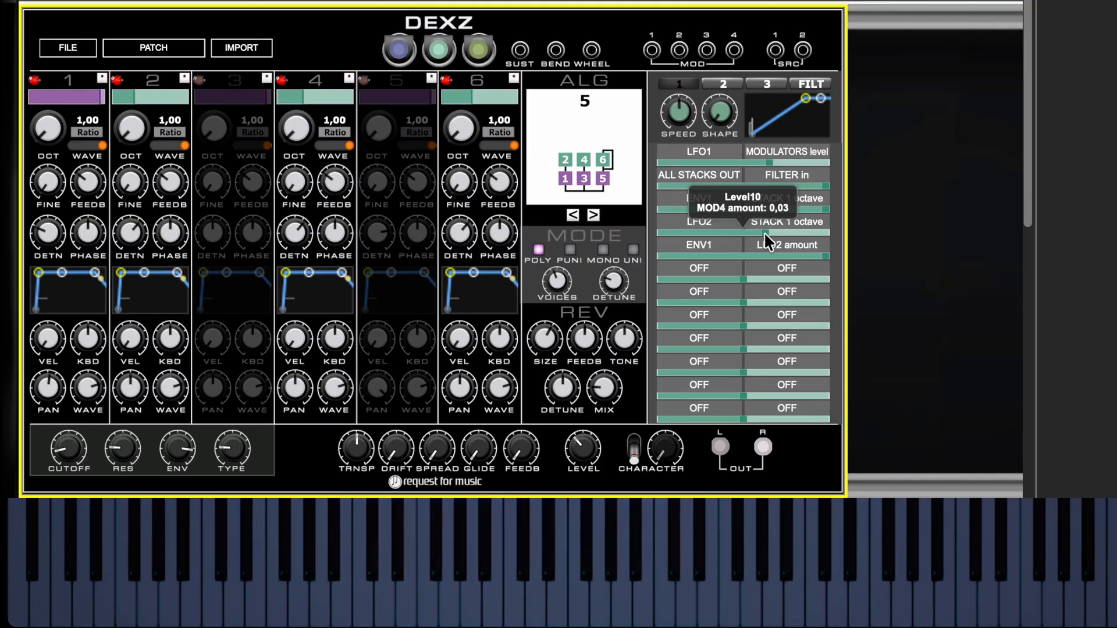
- Switch operators 3 and 5 back on so that all three stacks sound
{"action": "left_click", "coordinate": [200, 79]}
{"action": "left_click", "coordinate": [363, 80]}
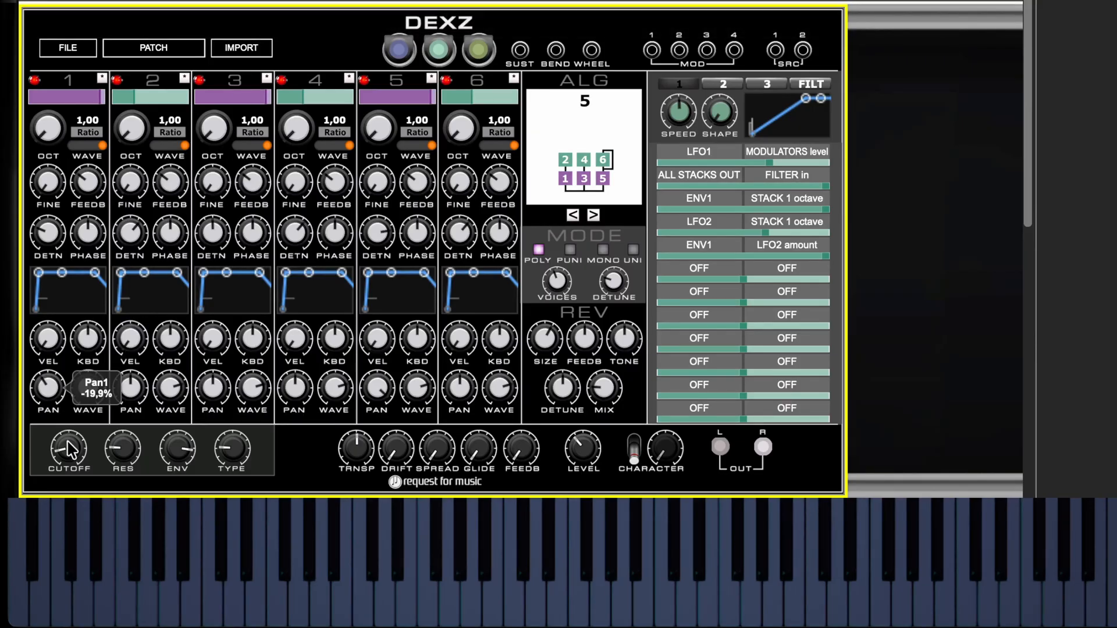
{"action": "left_click_drag", "start_coordinate": [85, 494], "coordinate": [85, 491]}
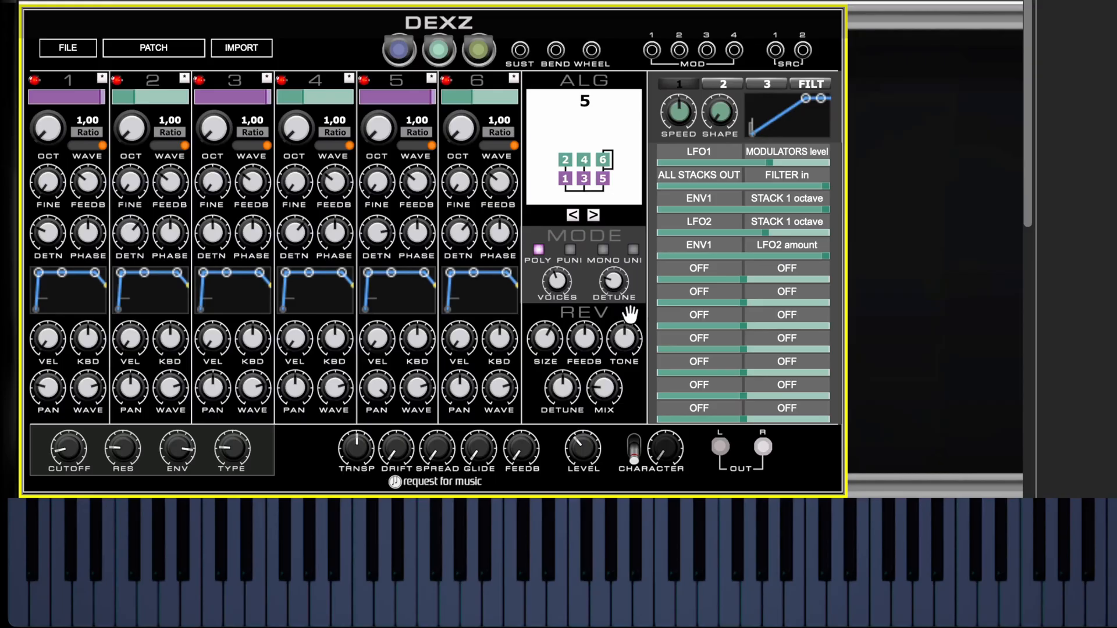
- Show LFO3's settings and route LFO3 to OP1 pan in the sixth modulation slot
{"action": "mouse_move", "coordinate": [762, 343]}
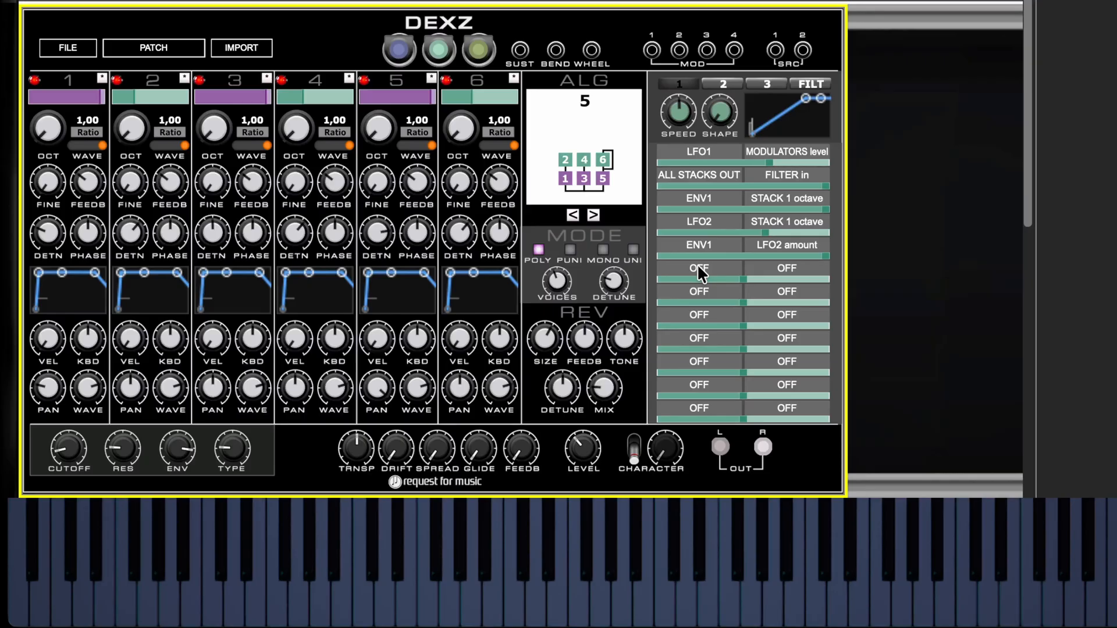
{"action": "left_click", "coordinate": [764, 84]}
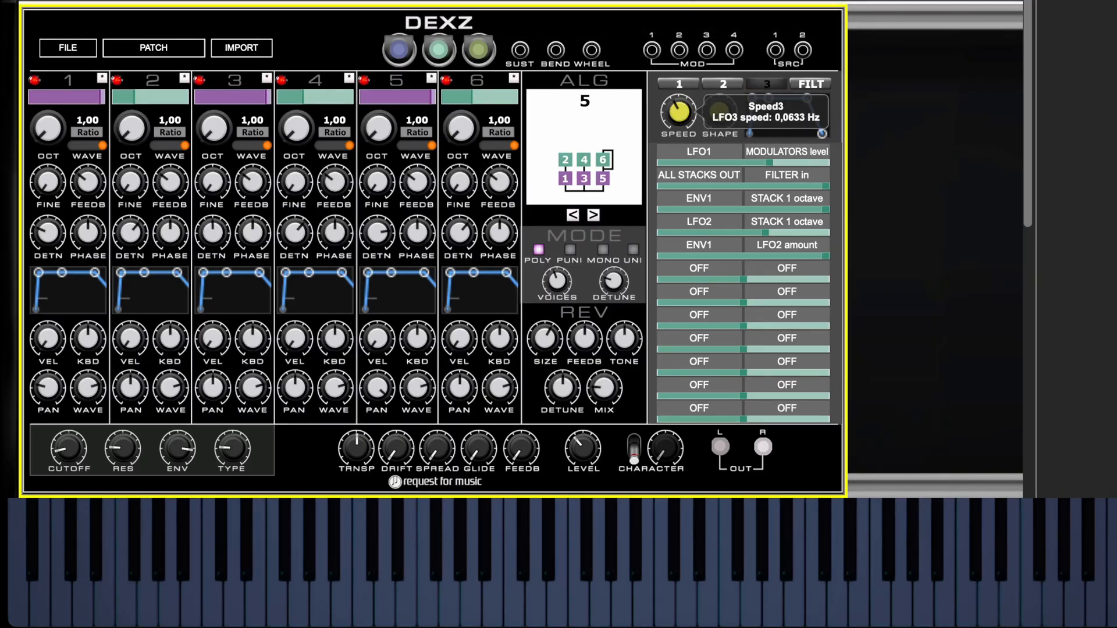
{"action": "left_click", "coordinate": [694, 268]}
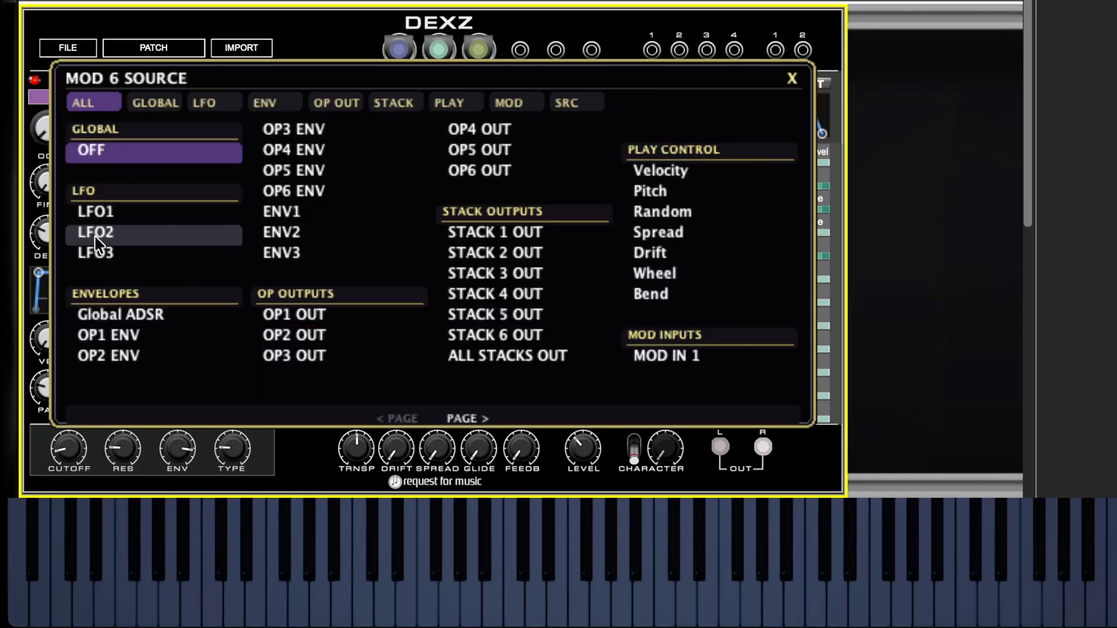
{"action": "left_click", "coordinate": [96, 253]}
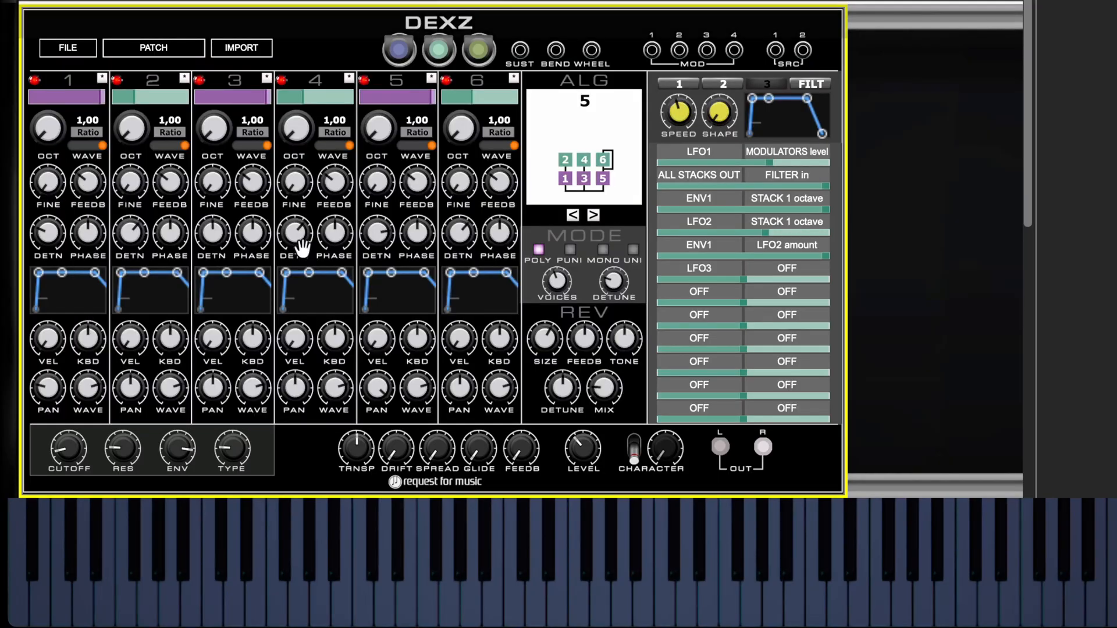
{"action": "left_click", "coordinate": [778, 268]}
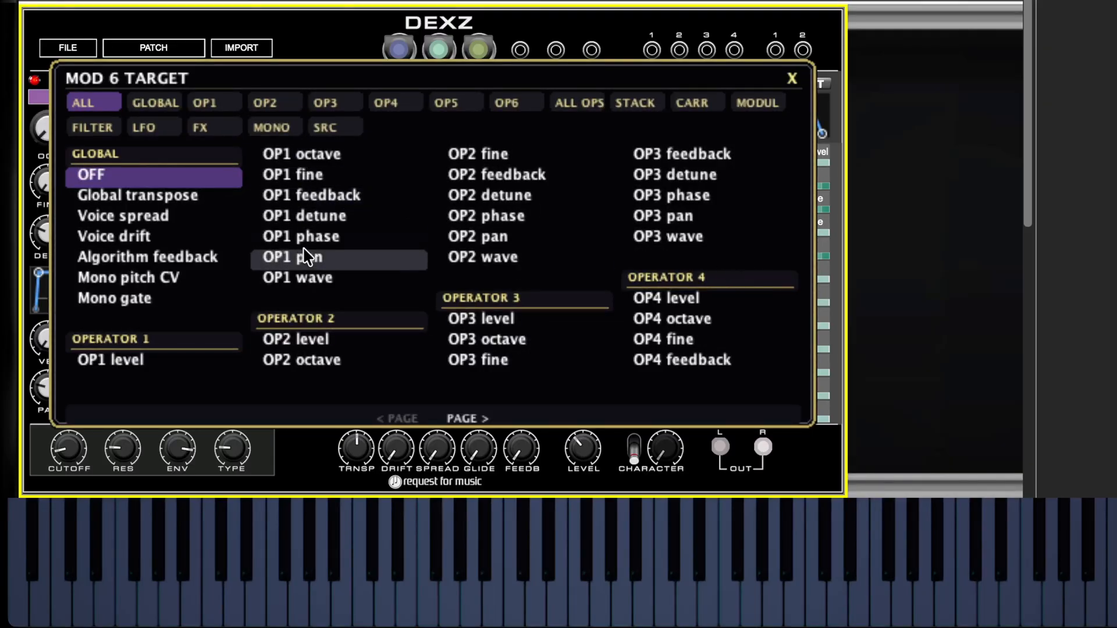
{"action": "left_click", "coordinate": [306, 263]}
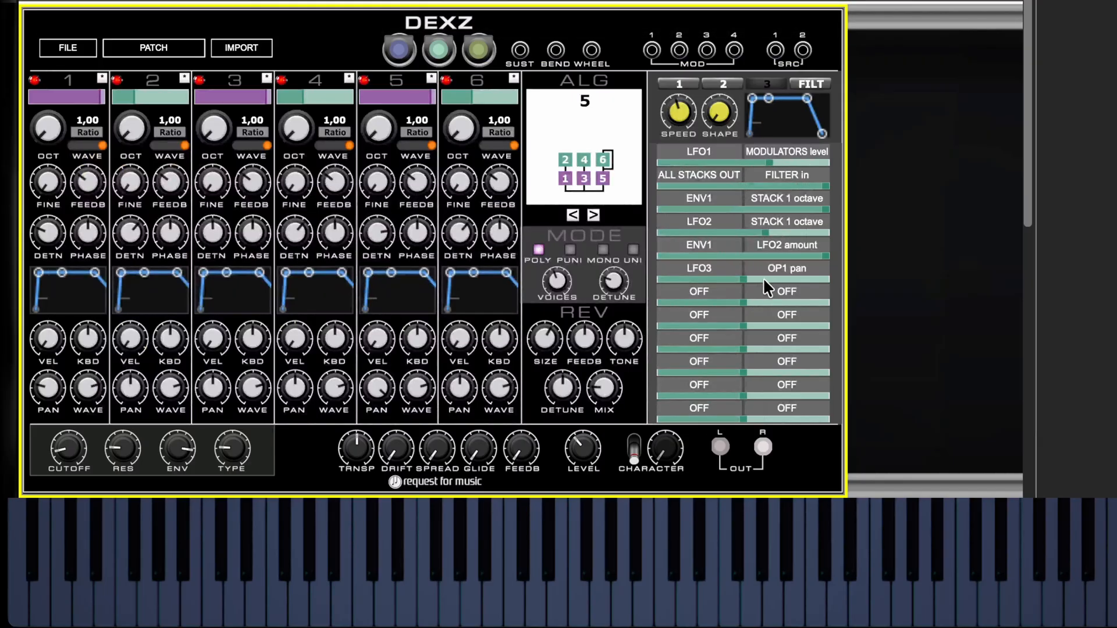
- Raise the amounts of the LFO3 to OP1 pan and LFO2 to STACK 1 octave modulations
{"action": "left_click_drag", "start_coordinate": [766, 276], "coordinate": [787, 272]}
{"action": "mouse_move", "coordinate": [770, 232]}
{"action": "left_click_drag", "start_coordinate": [770, 228], "coordinate": [776, 227]}
- Examine the MOD input sources and the target list available for the seventh modulation slot
{"action": "left_click", "coordinate": [654, 51]}
{"action": "left_click", "coordinate": [701, 295]}
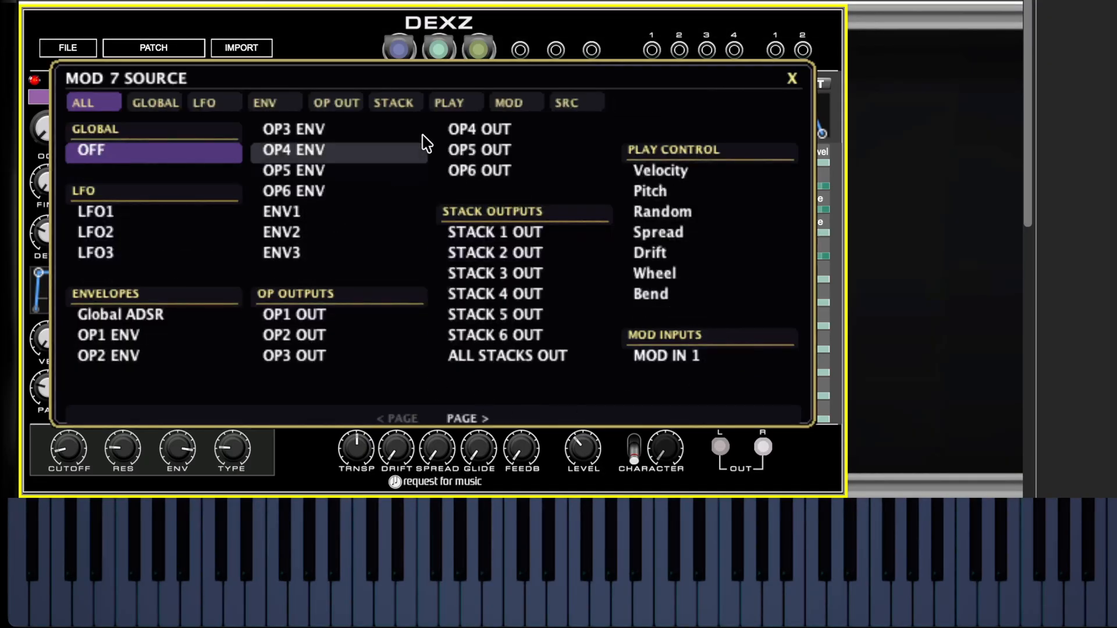
{"action": "left_click", "coordinate": [515, 104]}
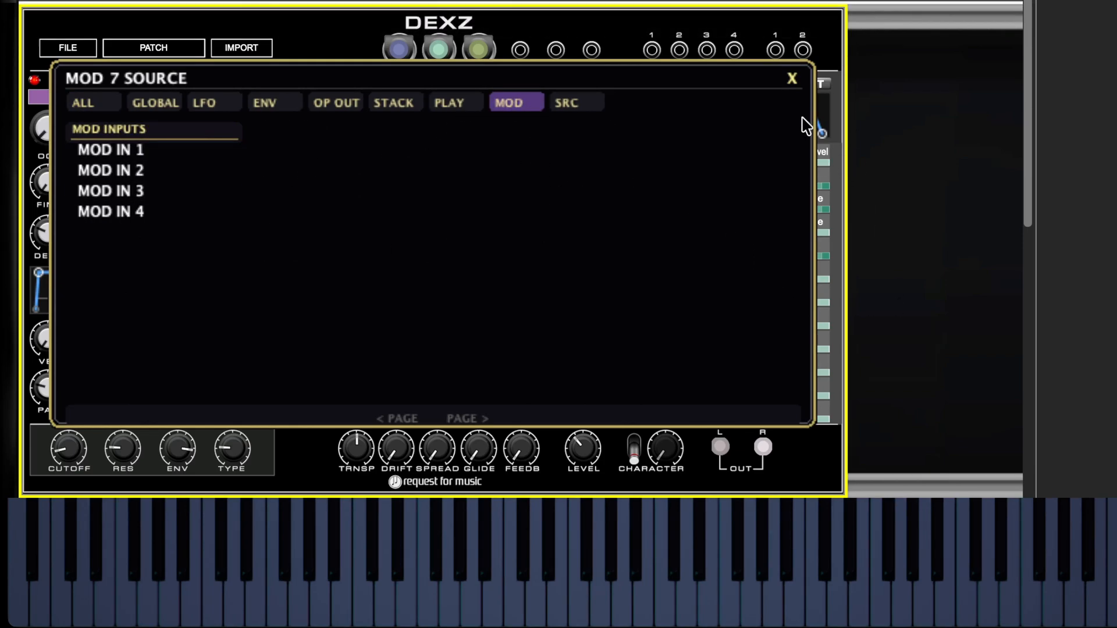
{"action": "left_click", "coordinate": [791, 80]}
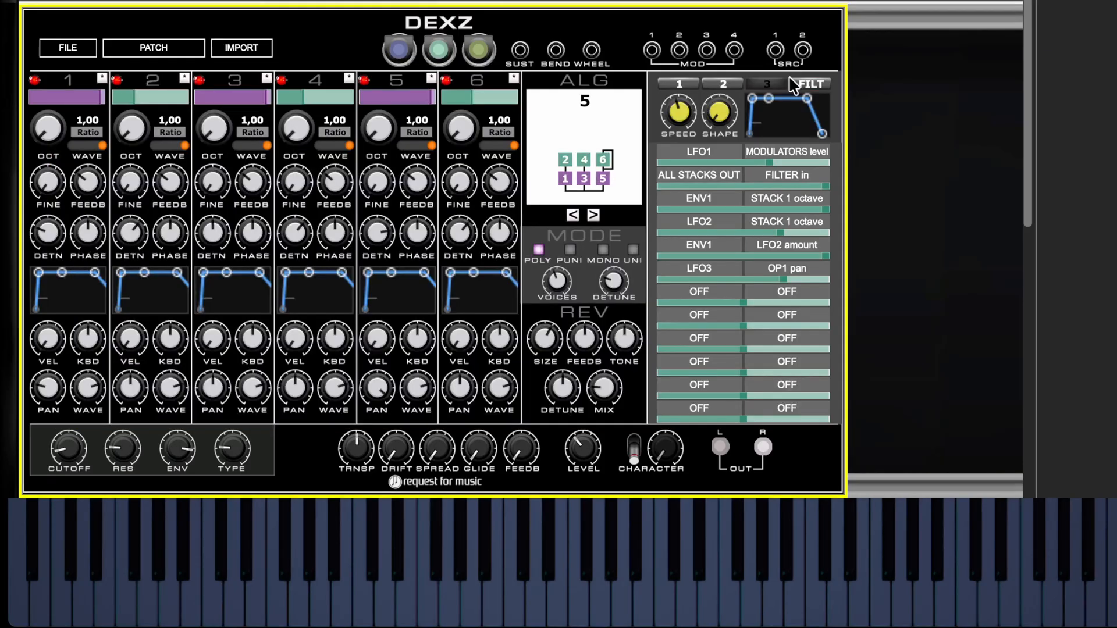
{"action": "left_click", "coordinate": [783, 290]}
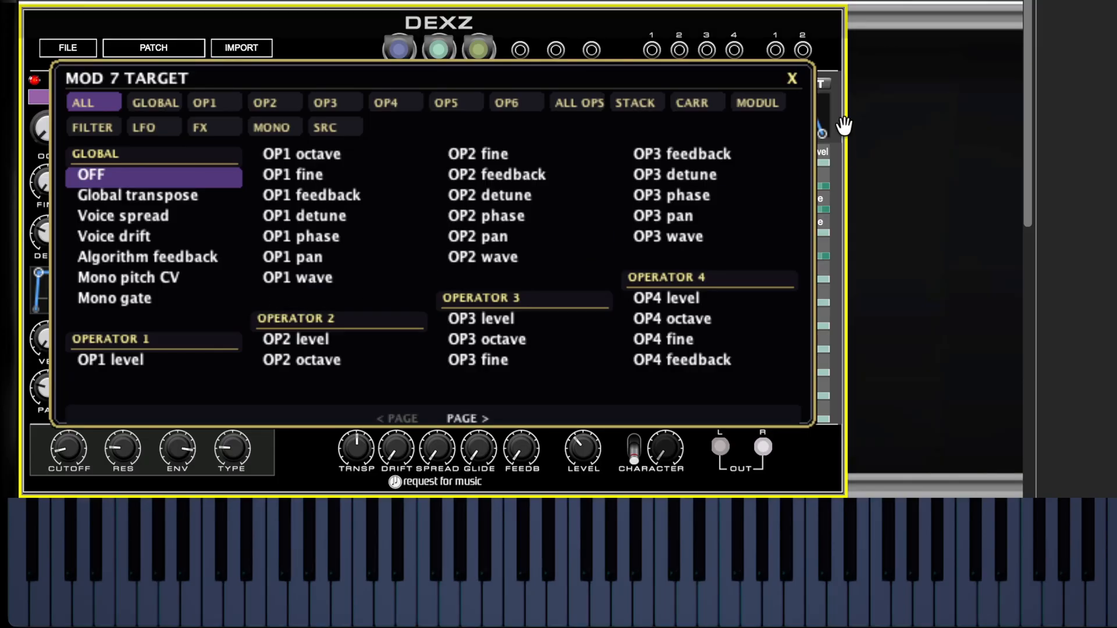
{"action": "left_click", "coordinate": [791, 78]}
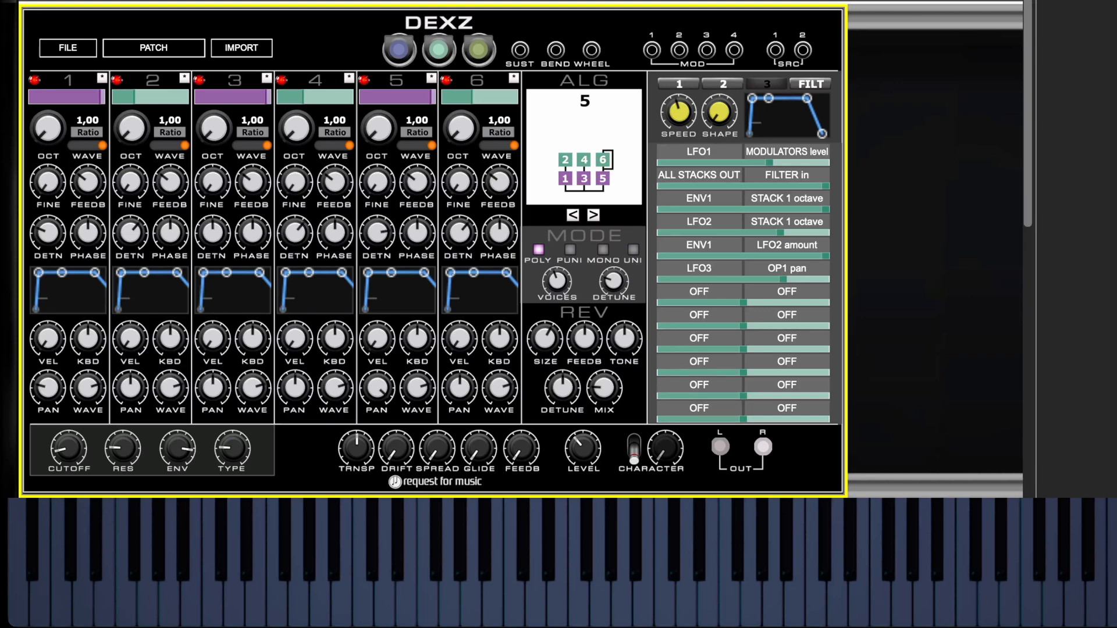
- Patch a cable from the jack above the module into the WHEEL input
{"action": "left_click_drag", "start_coordinate": [401, 1], "coordinate": [616, 212]}
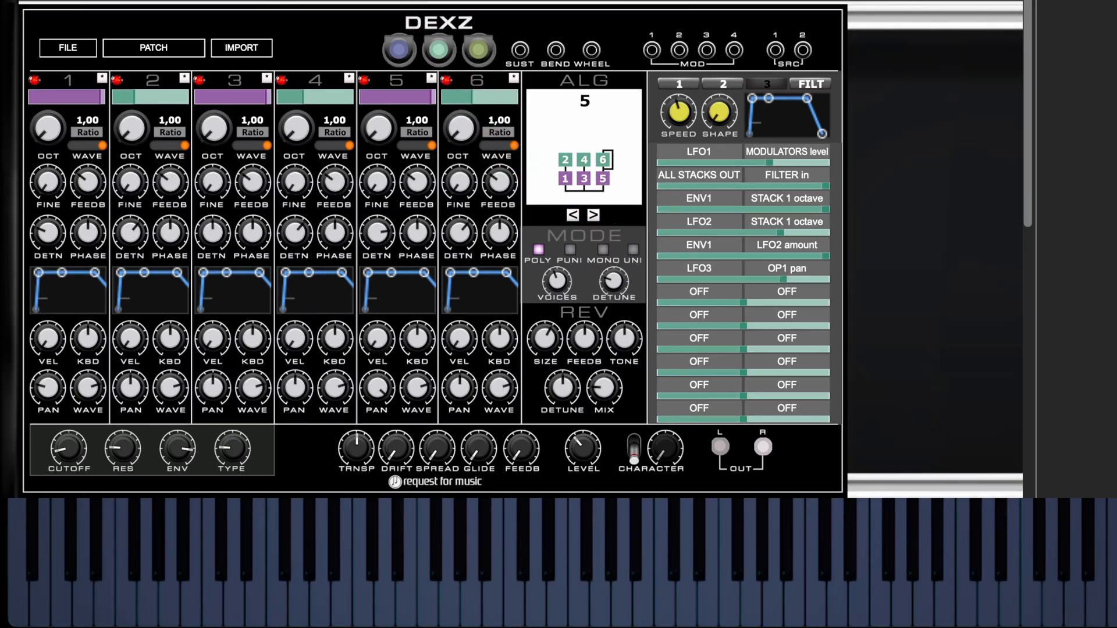
{"action": "left_click_drag", "start_coordinate": [401, 1], "coordinate": [459, 142]}
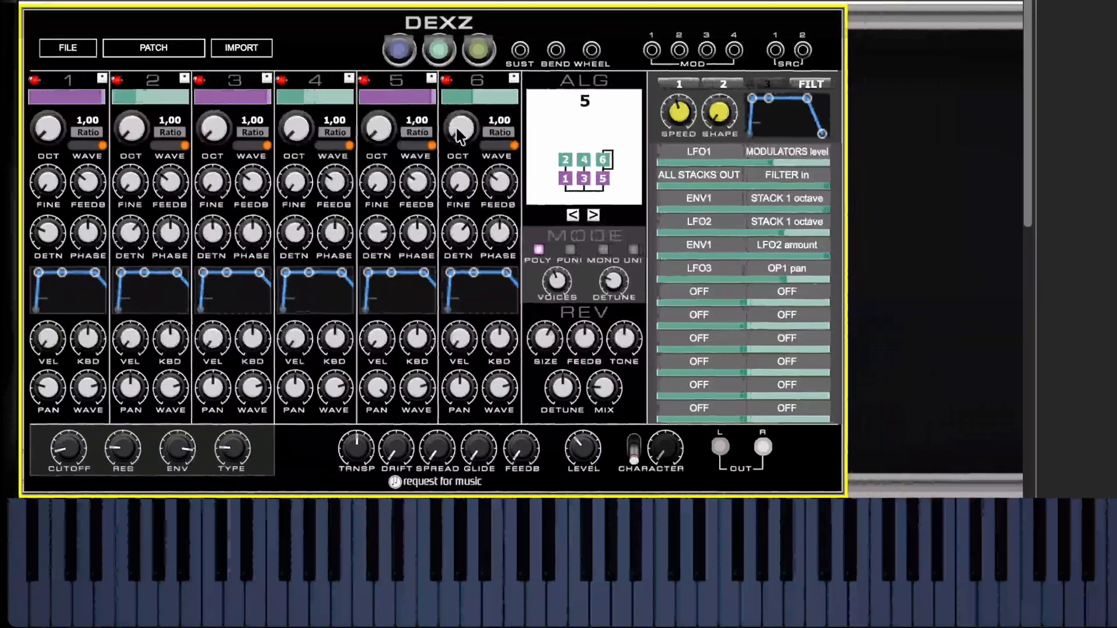
{"action": "left_click_drag", "start_coordinate": [402, 1], "coordinate": [591, 50]}
- Set the seventh modulation slot's source to Wheel
{"action": "left_click", "coordinate": [703, 290]}
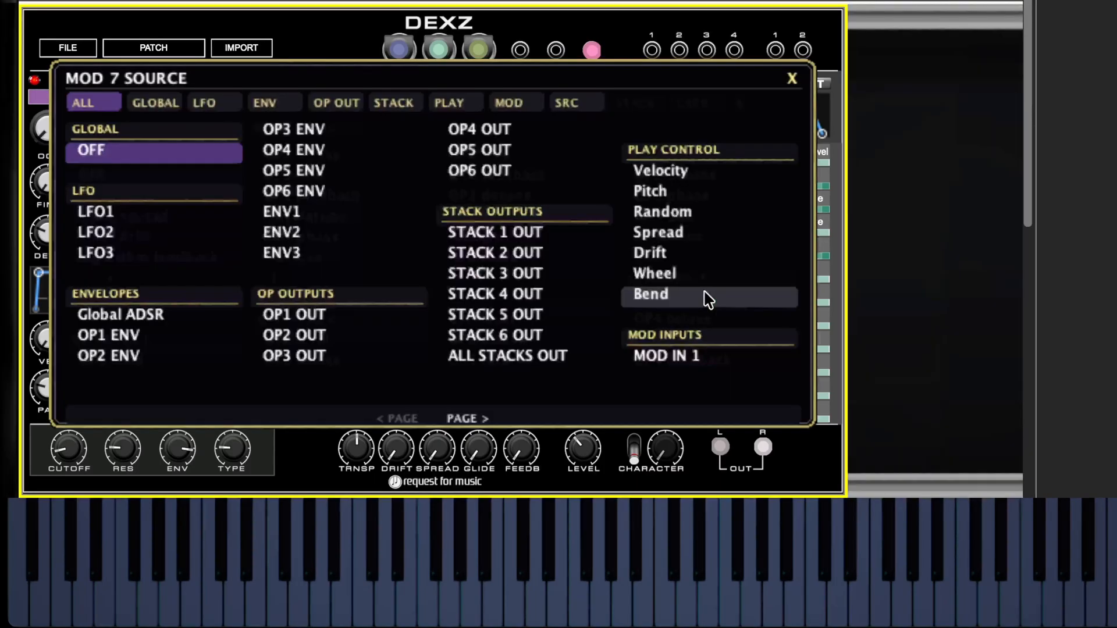
{"action": "left_click", "coordinate": [677, 293]}
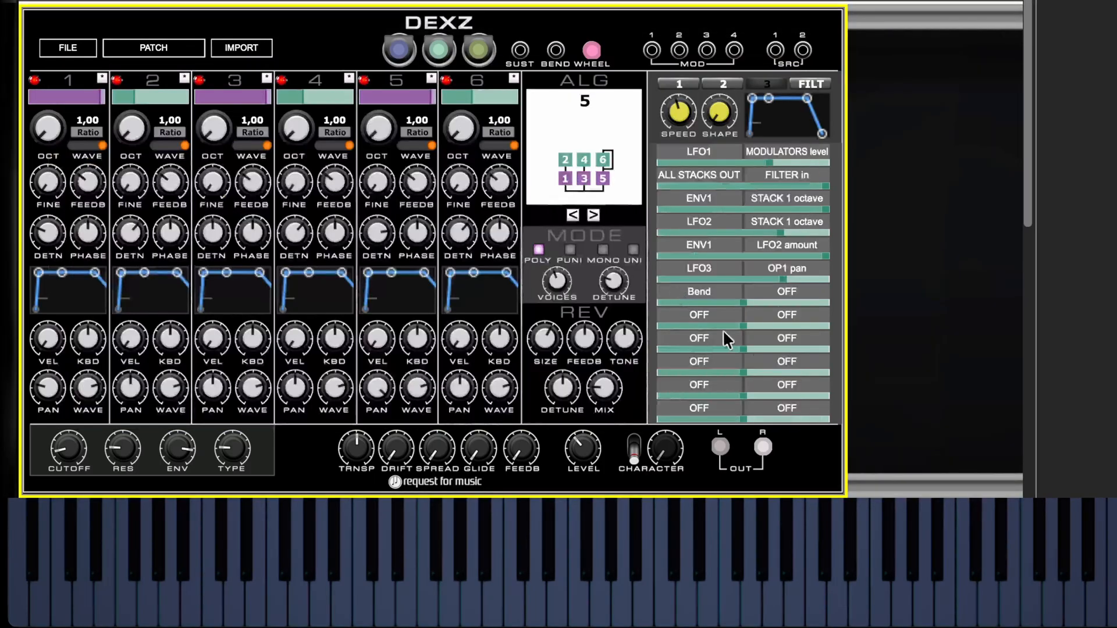
{"action": "left_click", "coordinate": [695, 293]}
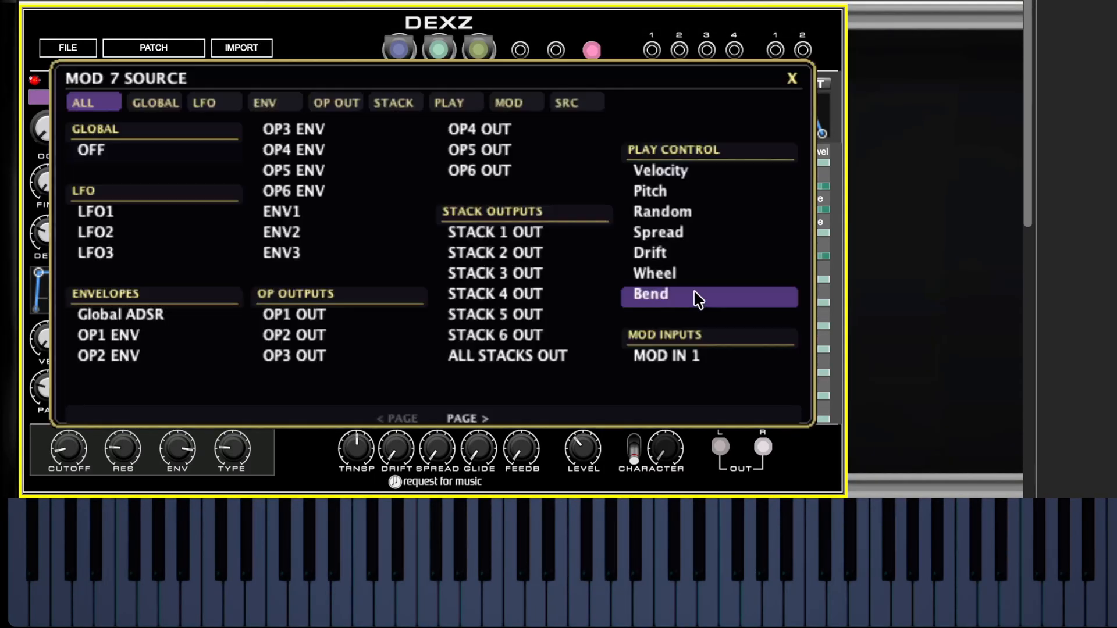
{"action": "left_click", "coordinate": [659, 275]}
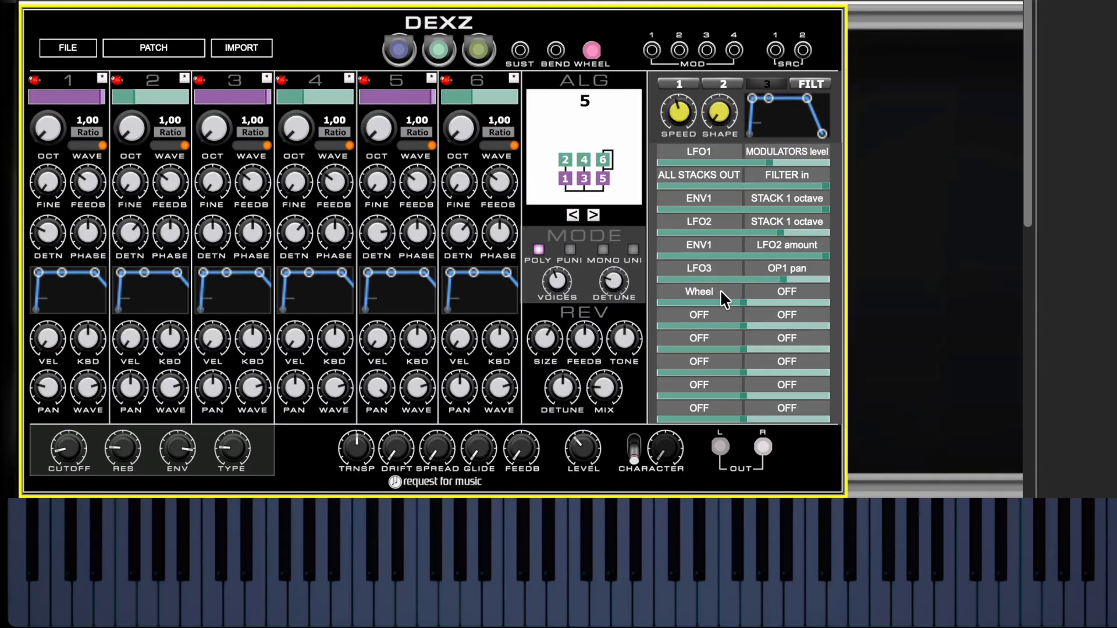
- Set the seventh modulation slot's target to Reverb mix and raise its amount to about 3.63
{"action": "left_click", "coordinate": [783, 291]}
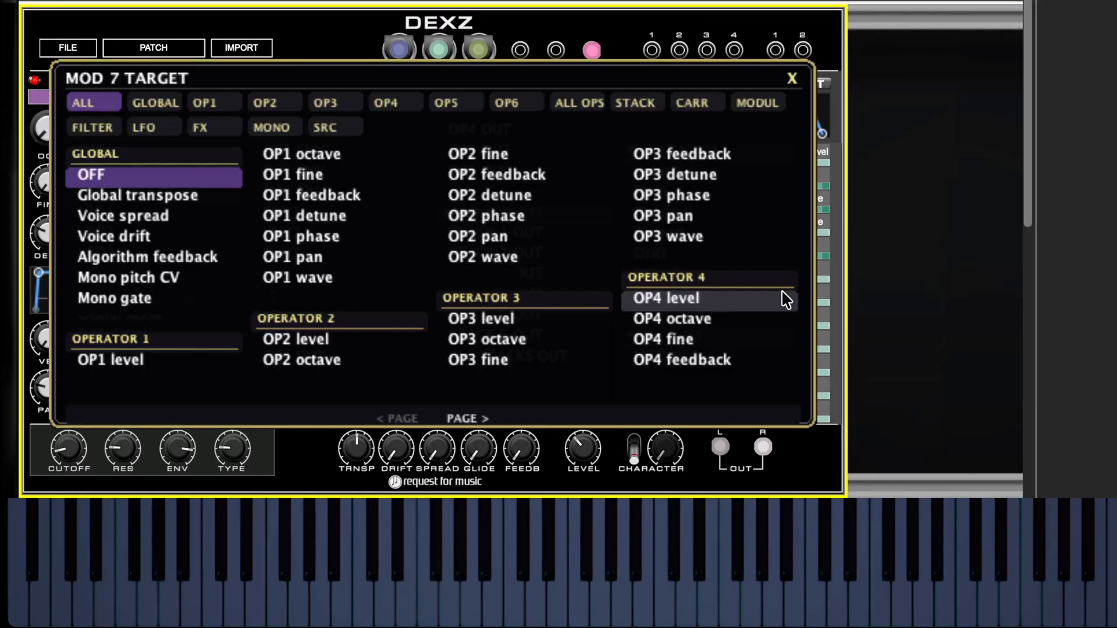
{"action": "left_click", "coordinate": [200, 131]}
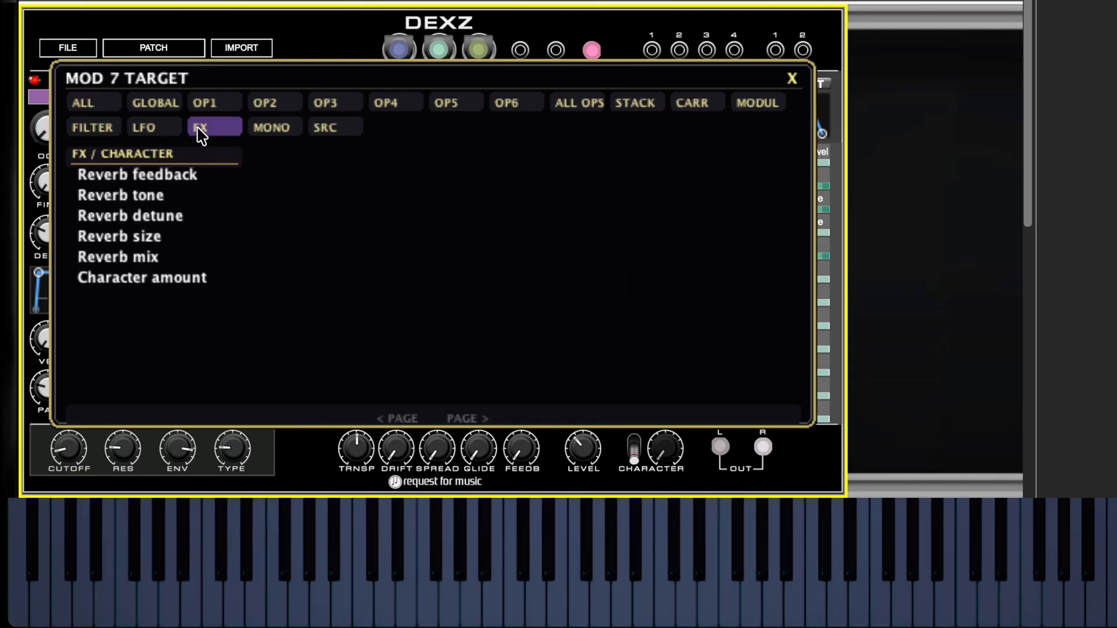
{"action": "left_click", "coordinate": [150, 259]}
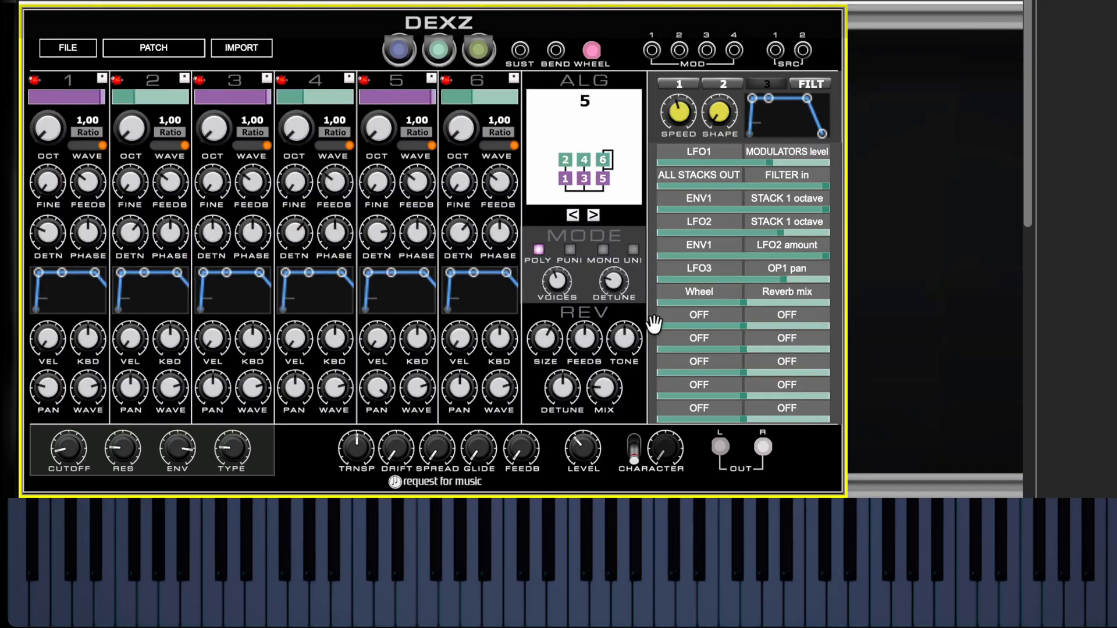
{"action": "left_click_drag", "start_coordinate": [757, 295], "coordinate": [818, 295]}
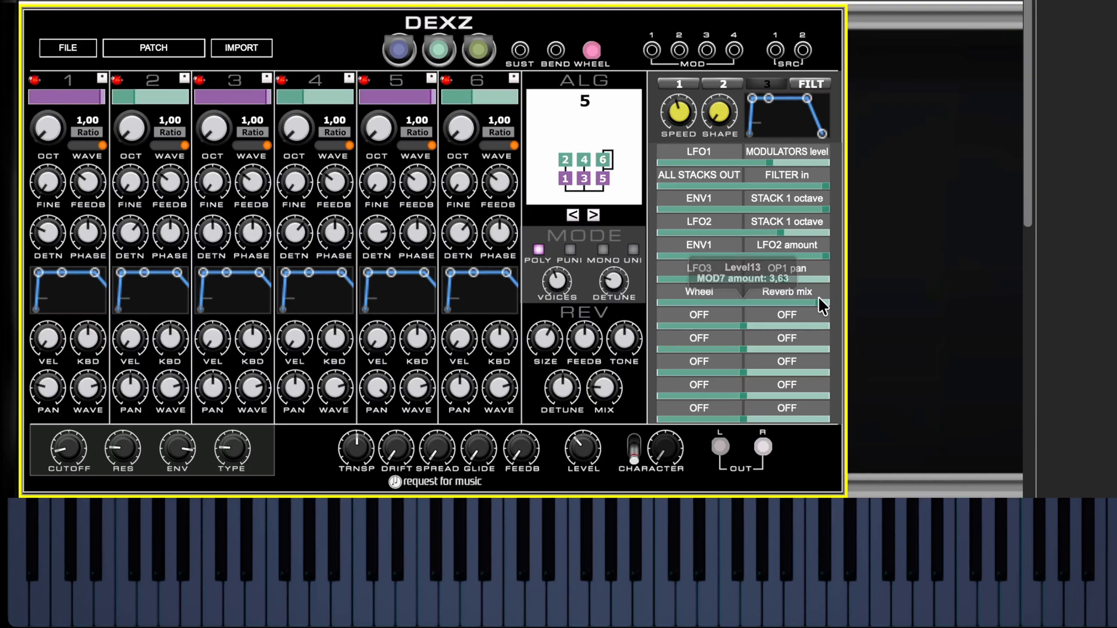